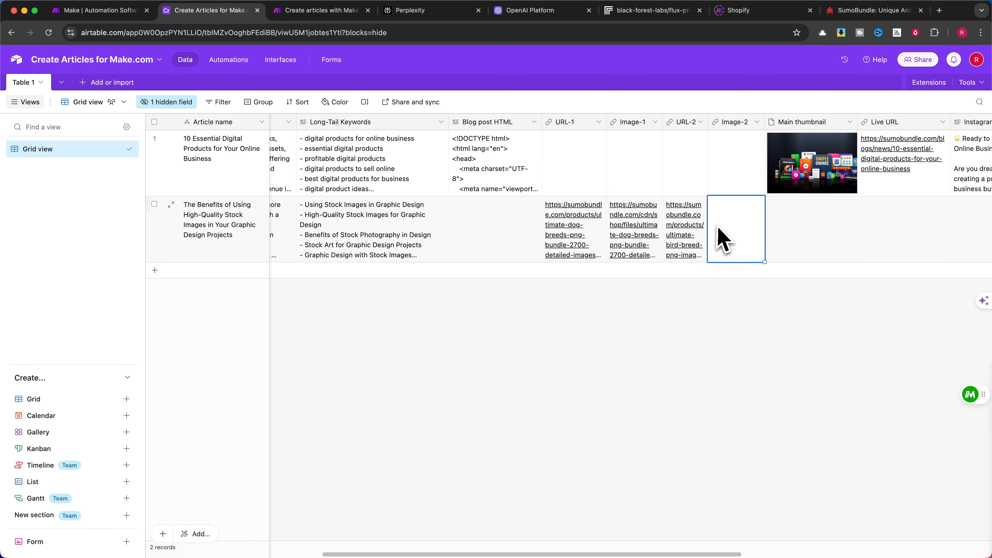
Paste the copied bird bundle image link into the second record's Image-2 field and open it to check the picture.
right_click(732, 234)
key("Escape")
key("super+v")
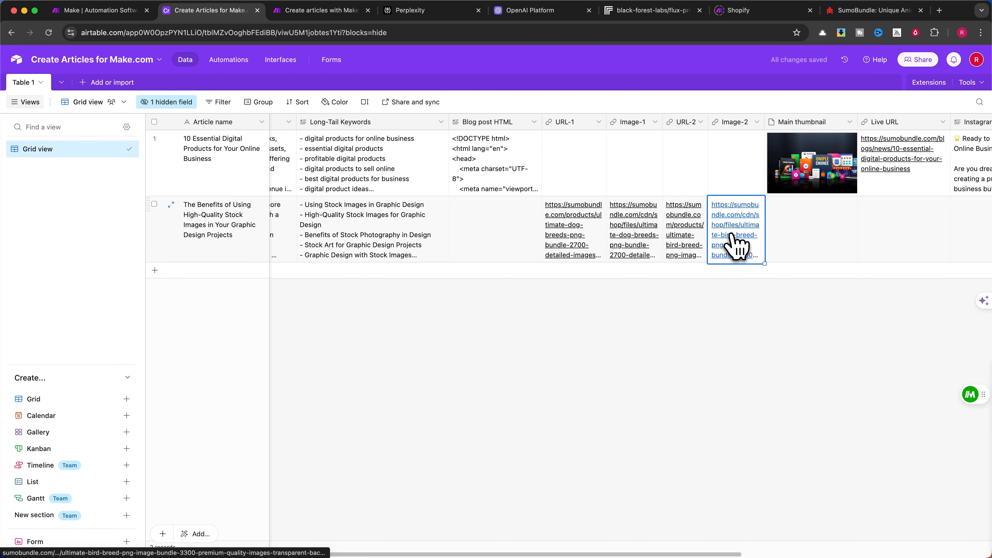
left_click(731, 235)
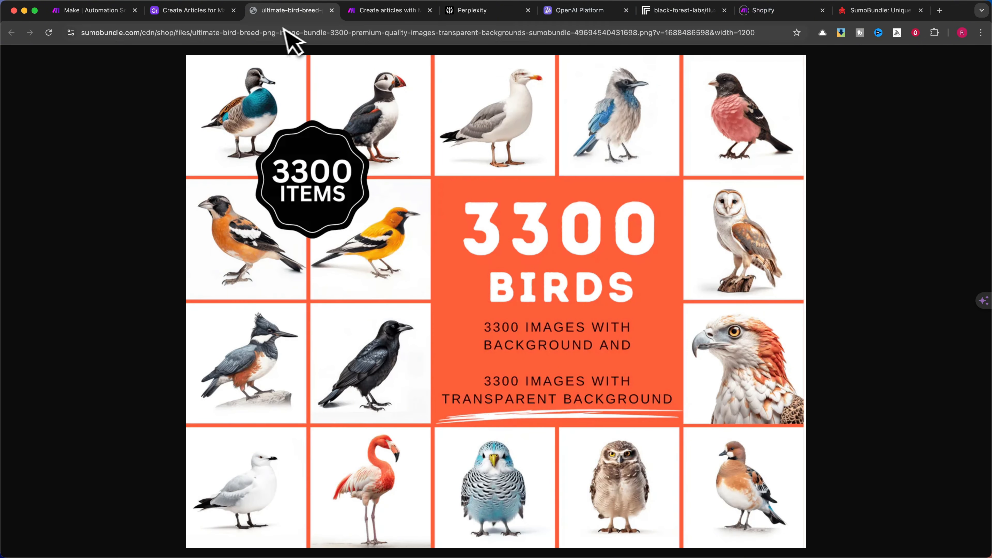
left_click(331, 11)
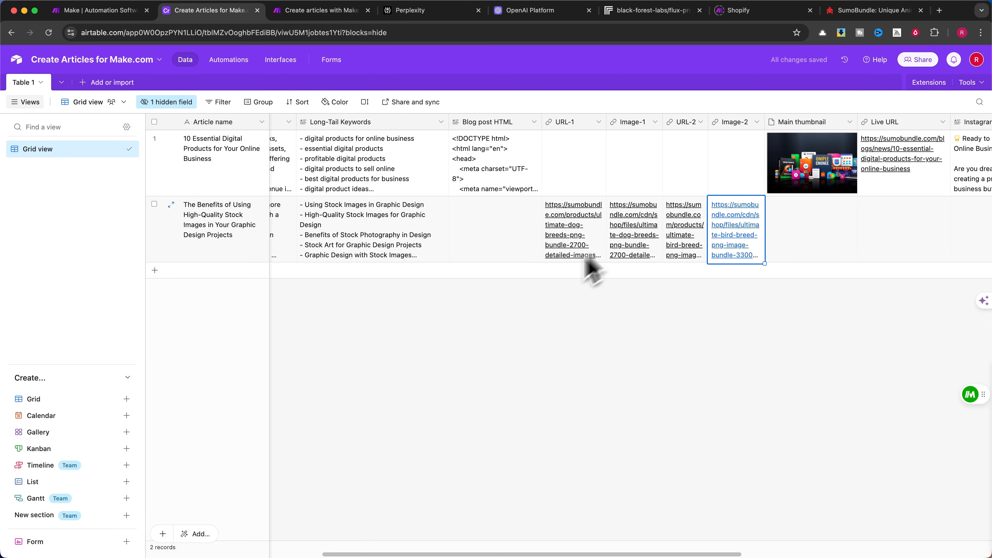
scroll(520, 512, "left", 10)
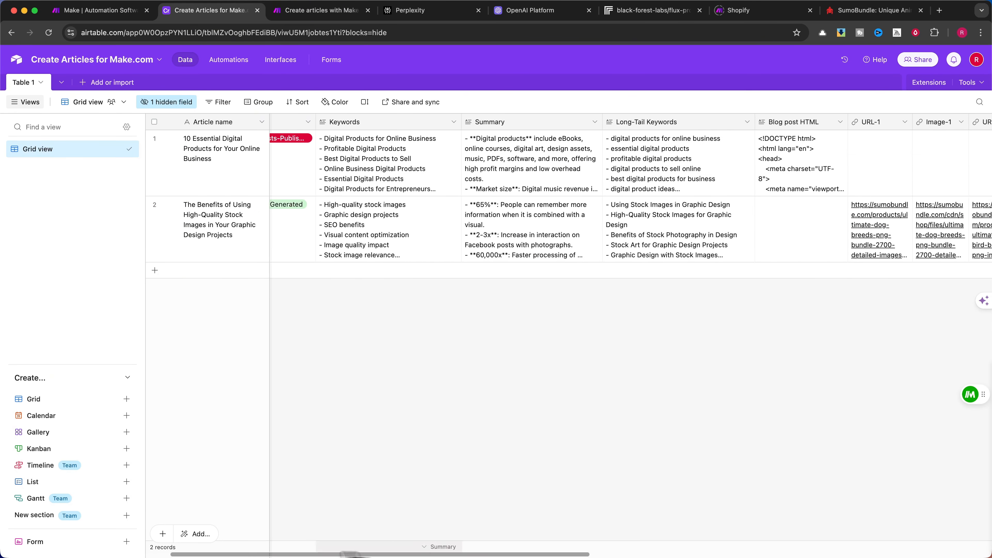
Switch to the Make scenario and review the Write blog post module's method, model and system message.
left_click(303, 11)
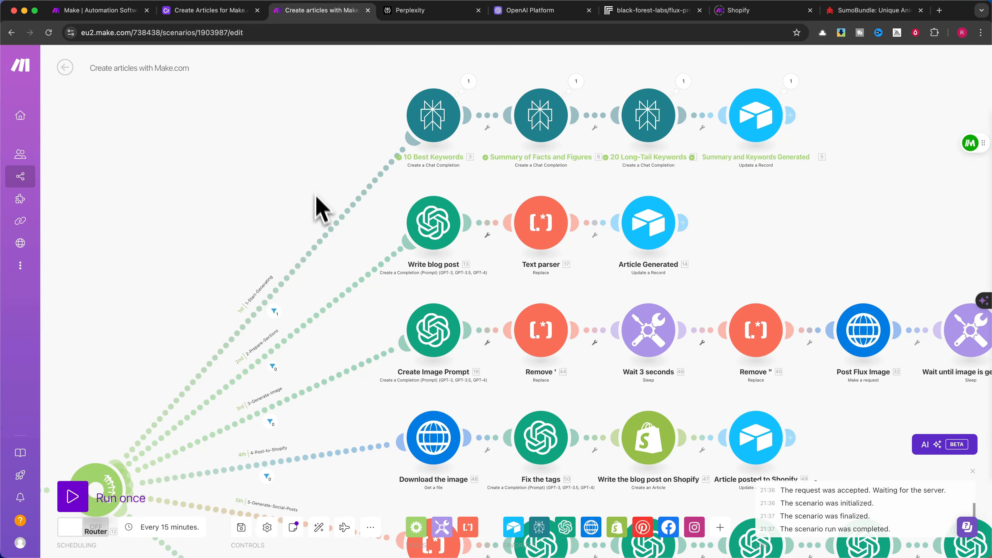
scroll(295, 204, "up", 5)
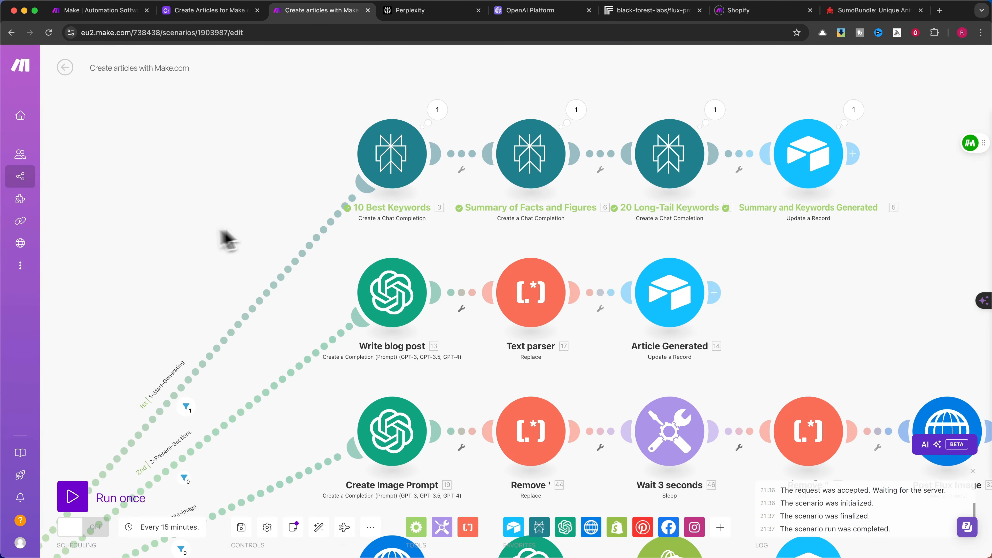
left_click(406, 279)
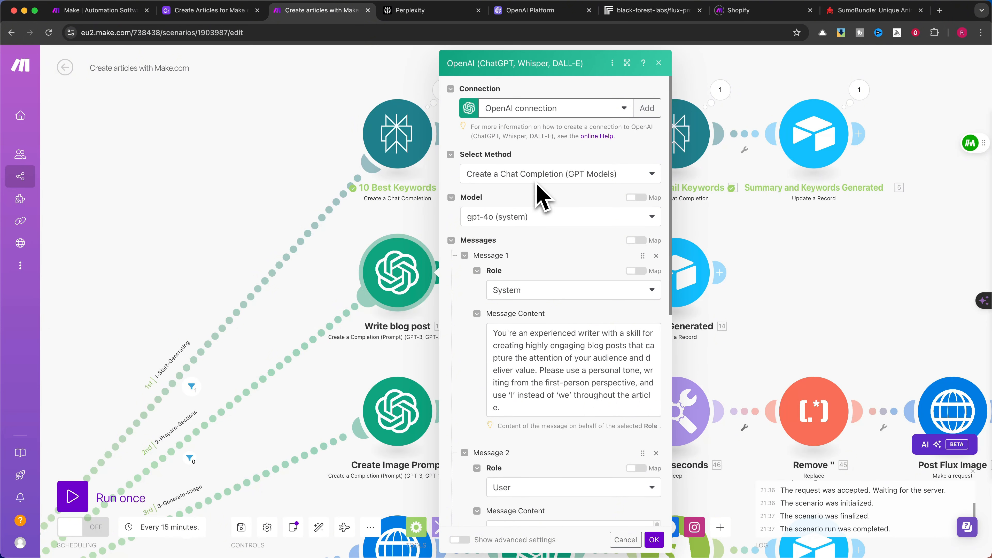
left_click(536, 221)
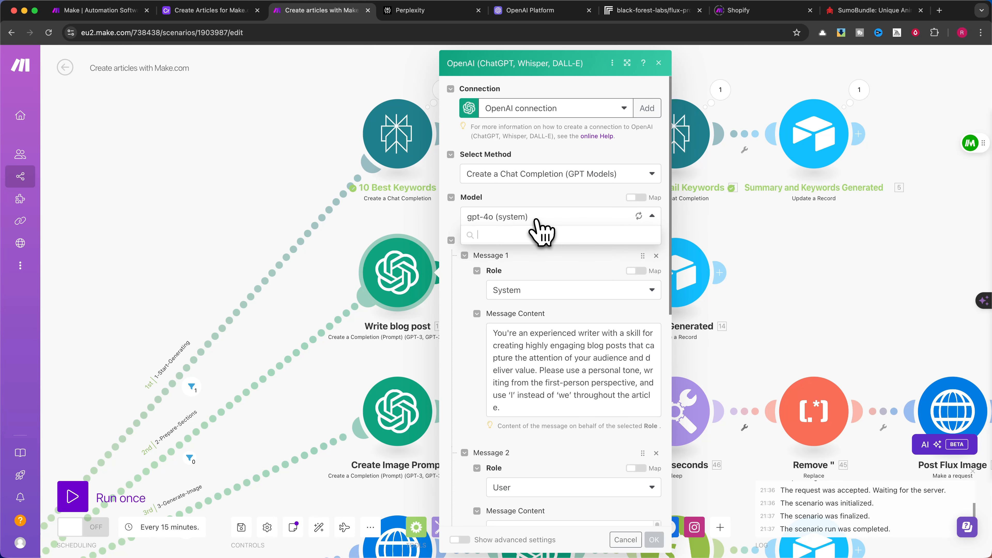
key("Escape")
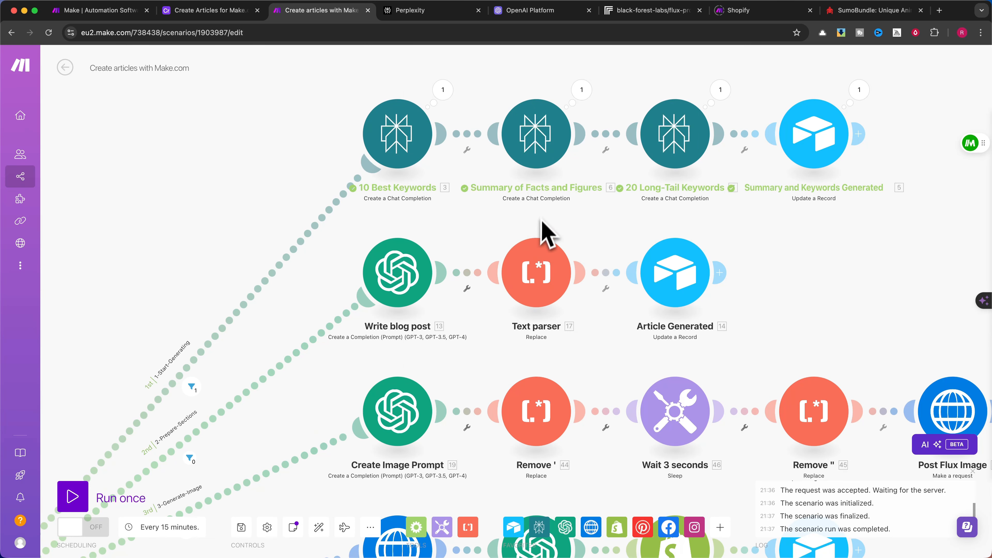
left_click(428, 289)
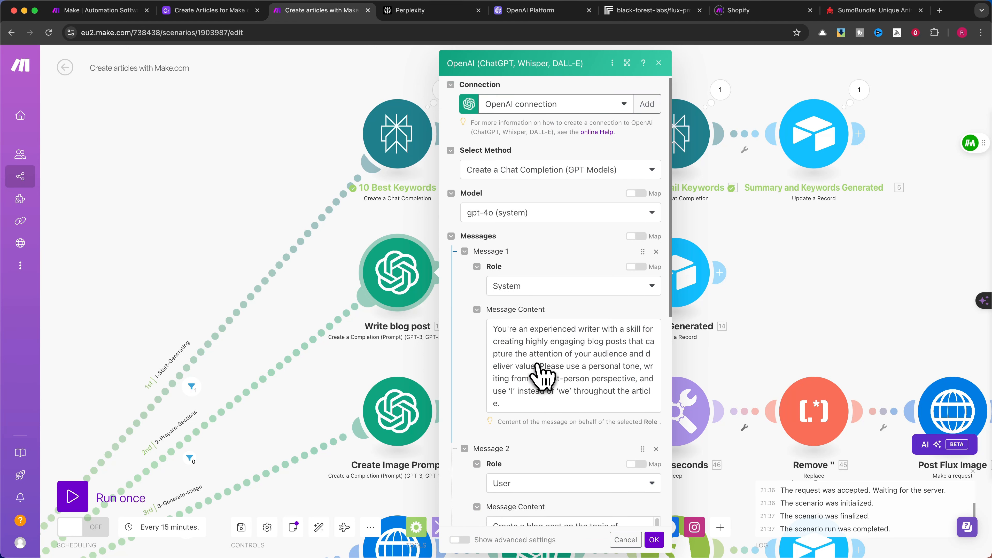
scroll(539, 370, "down", 1)
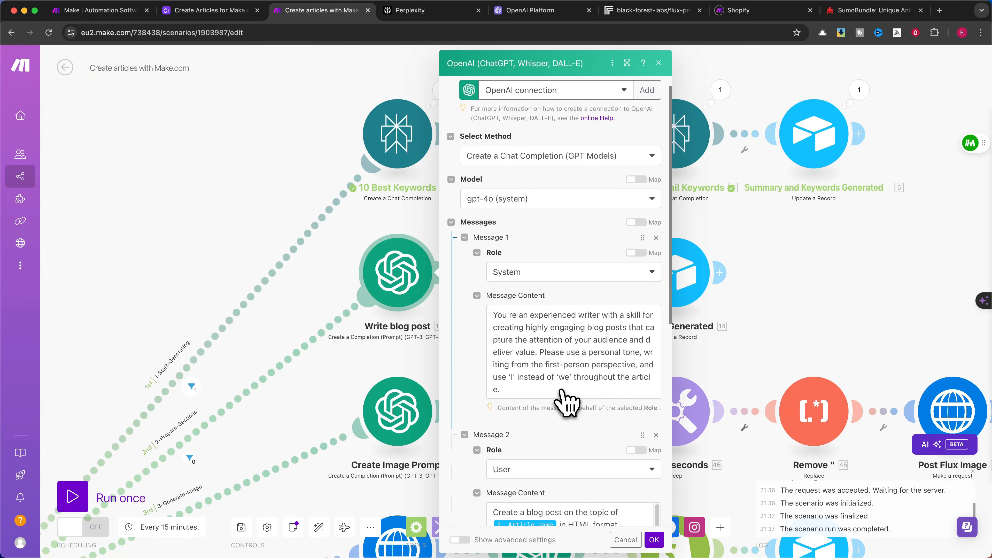
scroll(566, 403, "down", 8)
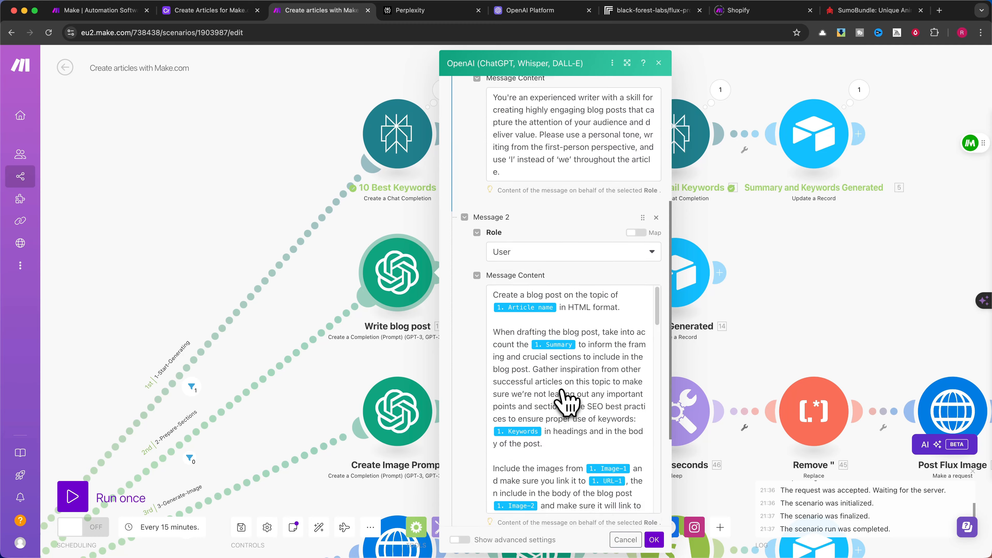
Enlarge the Write blog post settings and read the whole user message prompt, including its mapped fields and FAQ instructions.
left_click(628, 61)
scroll(618, 234, "up", 3)
scroll(616, 231, "down", 1)
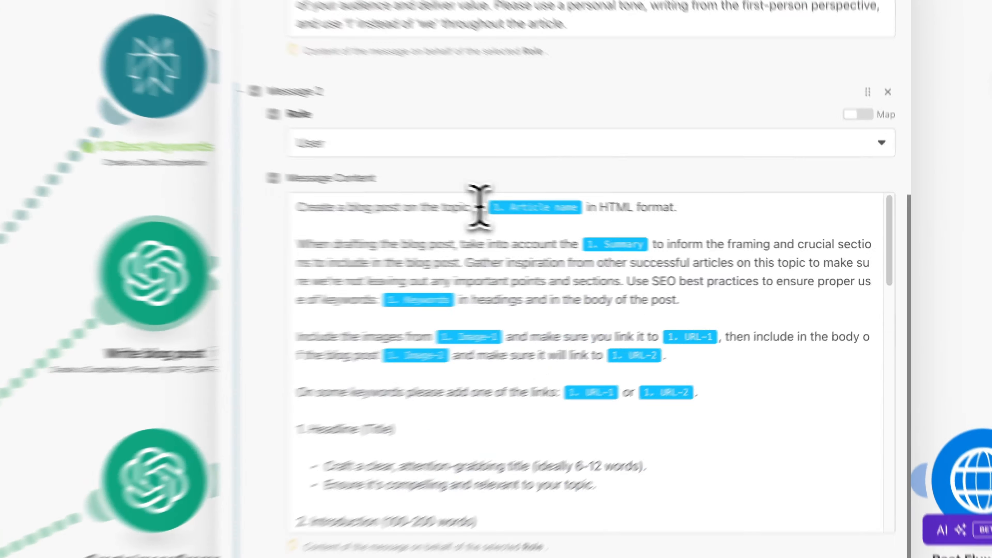
left_click(445, 271)
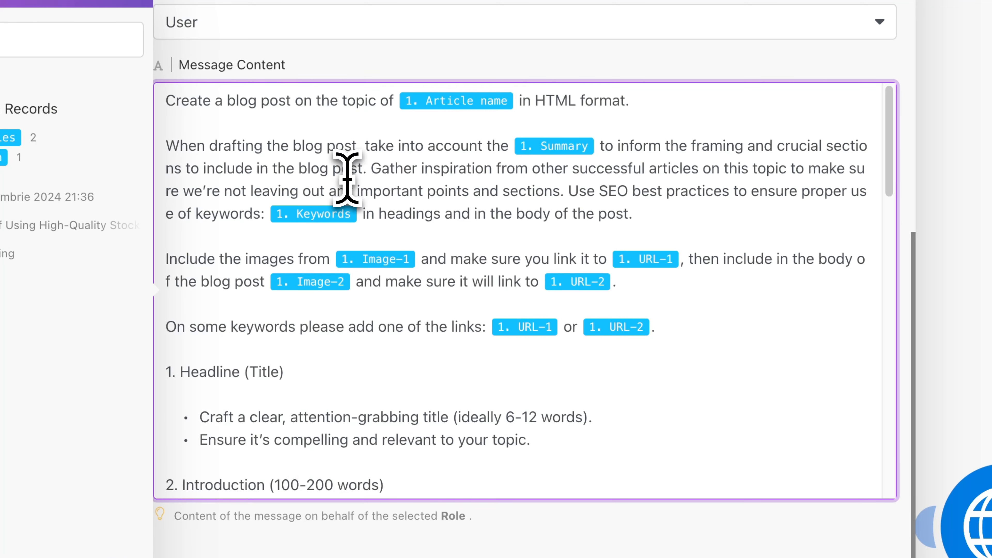
scroll(420, 208, "down", 4)
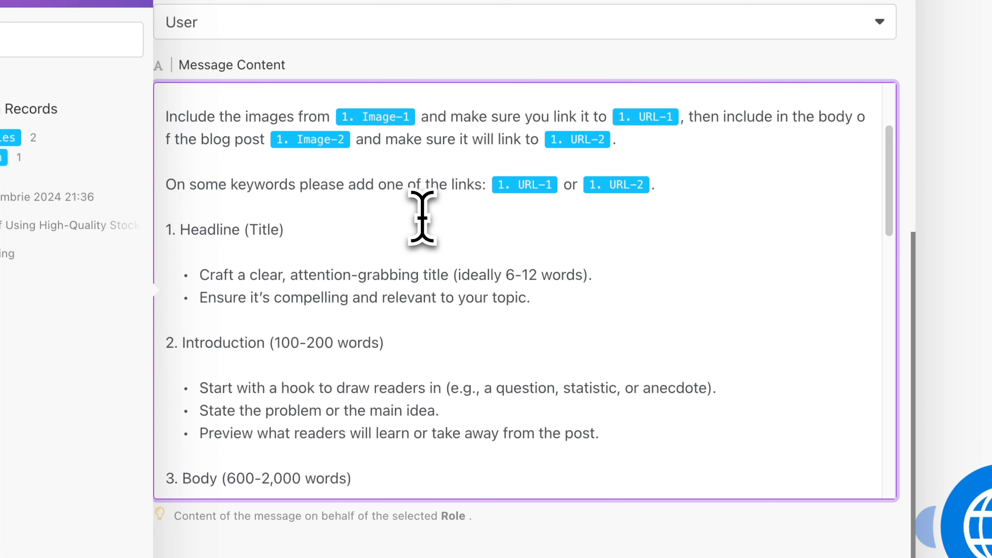
scroll(422, 217, "down", 4)
left_click(425, 217)
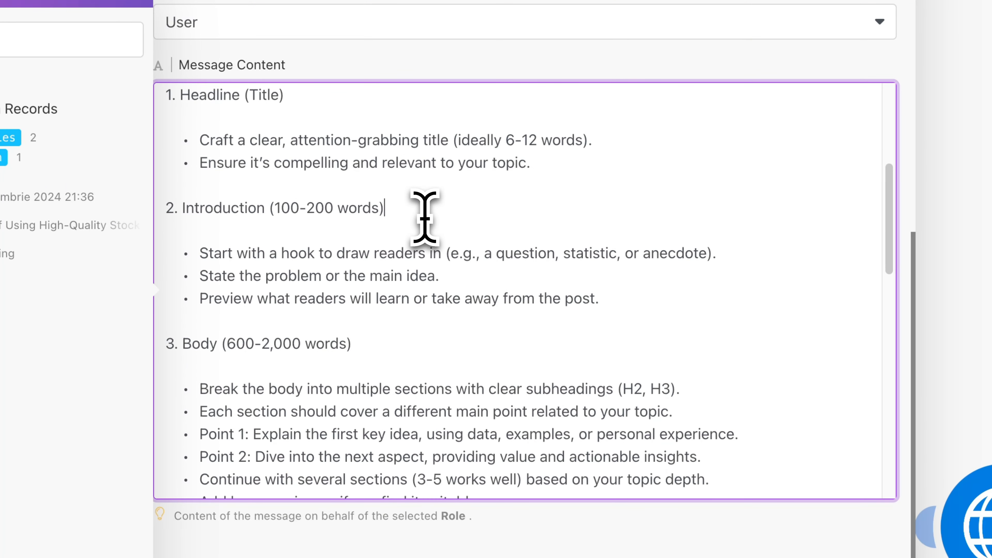
scroll(425, 217, "down", 6)
scroll(425, 217, "down", 7)
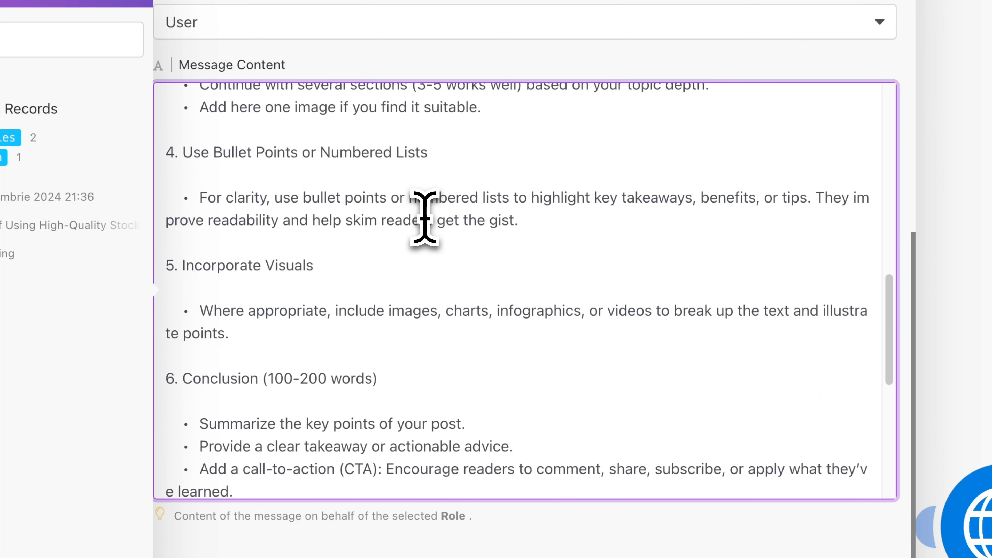
scroll(425, 217, "down", 4)
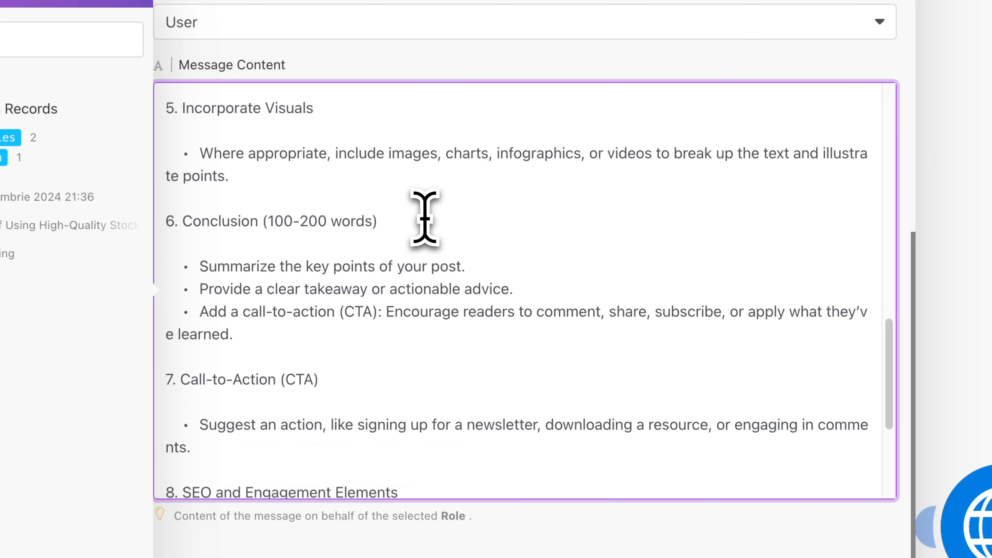
scroll(425, 217, "down", 5)
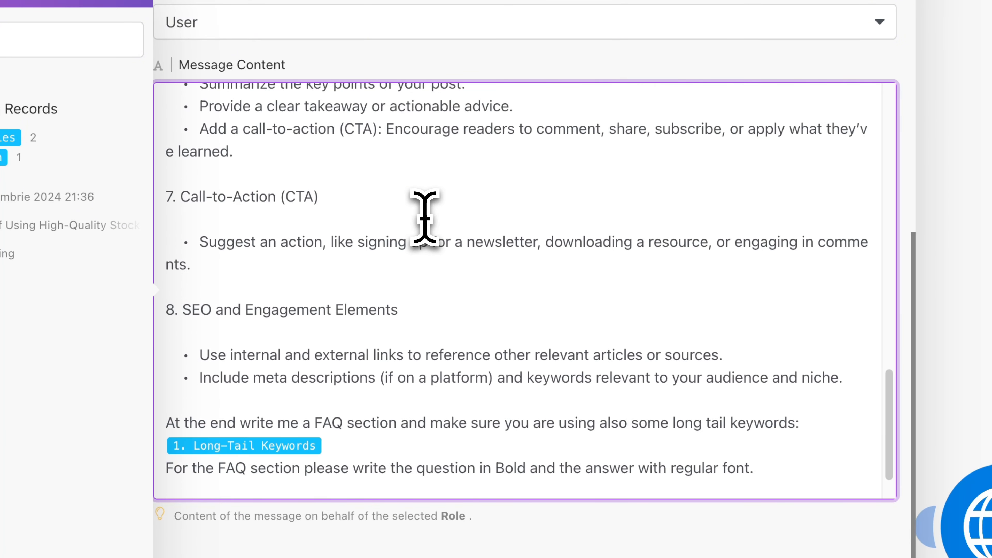
scroll(425, 217, "down", 1)
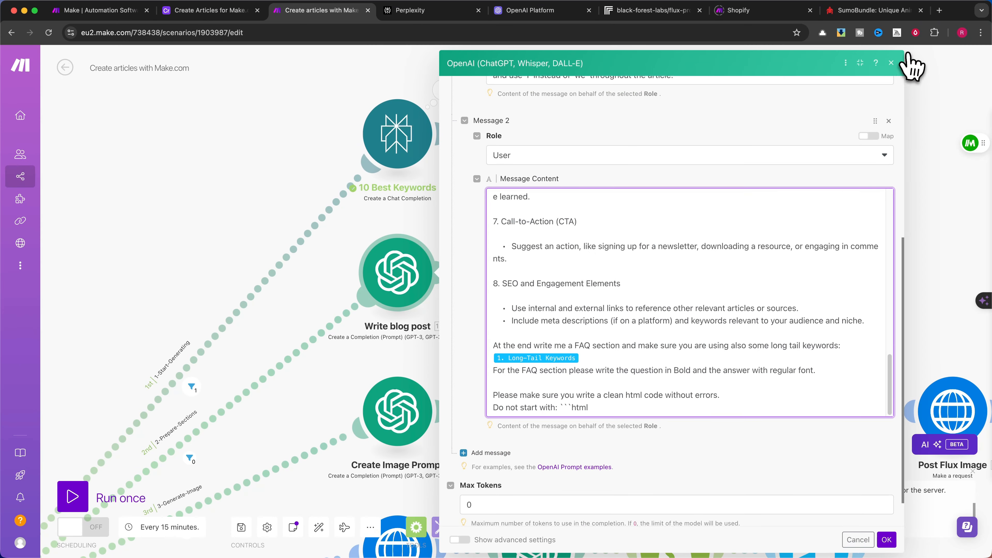
left_click(891, 10)
Examine the Text parser module after Write blog post, checking its pattern, replacement value, matching options and source text.
left_click(538, 297)
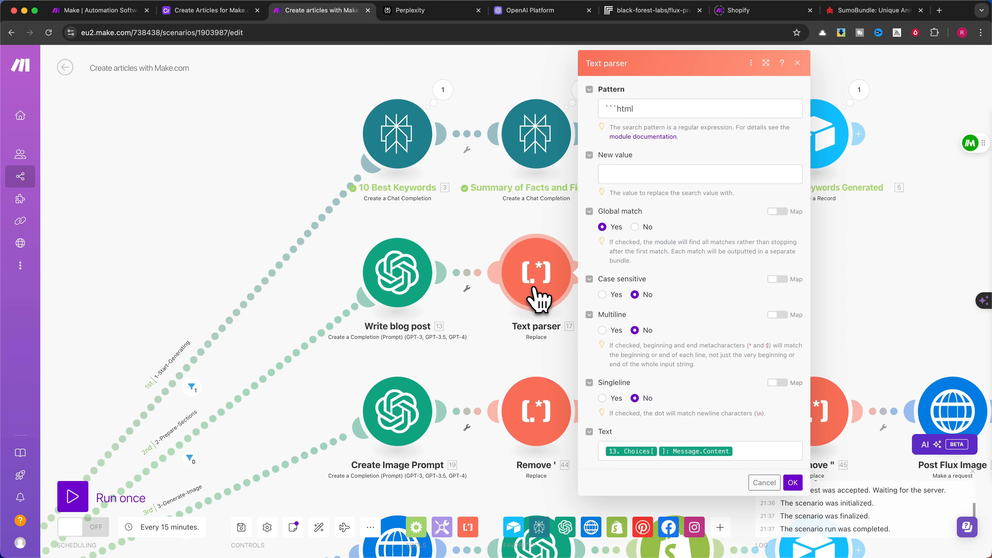
left_click(652, 112)
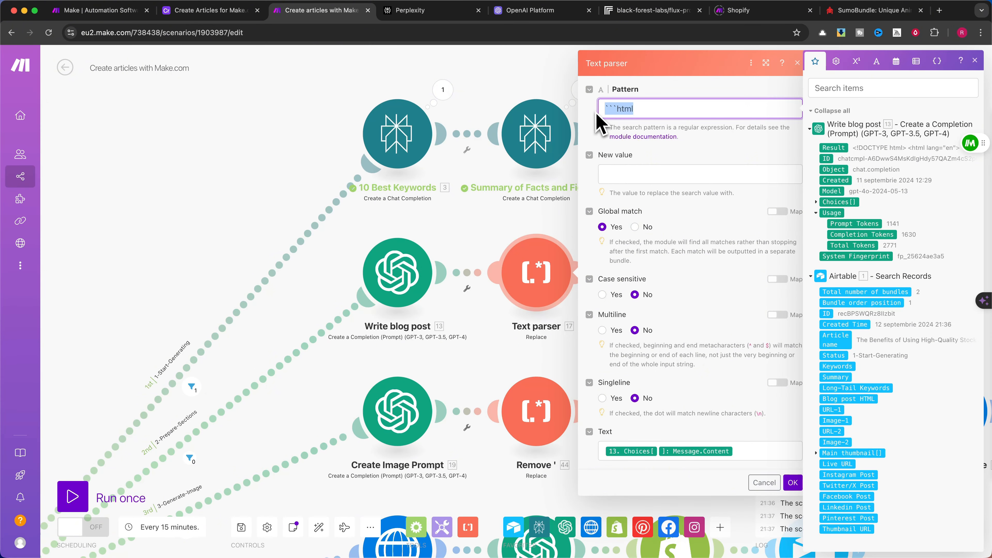
left_click(633, 109)
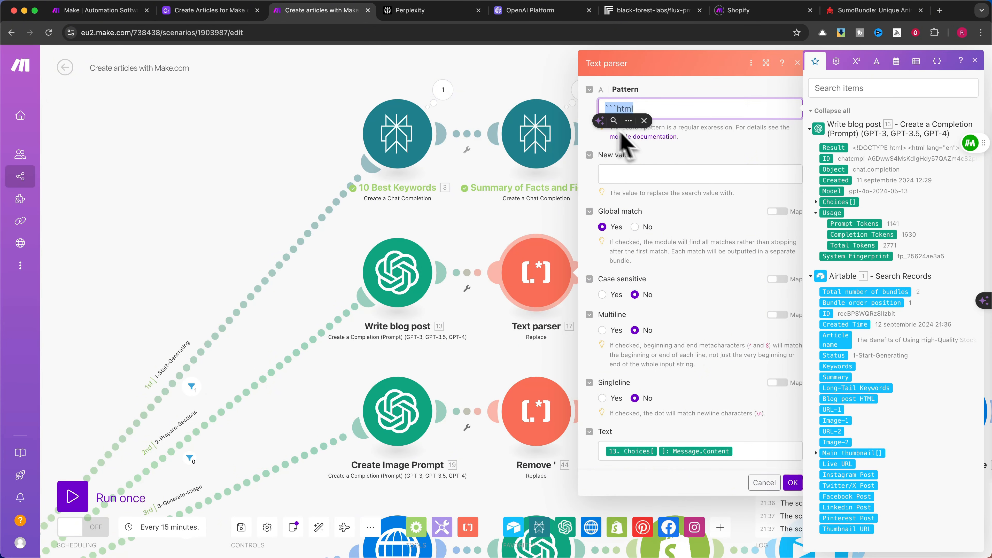
left_click(695, 153)
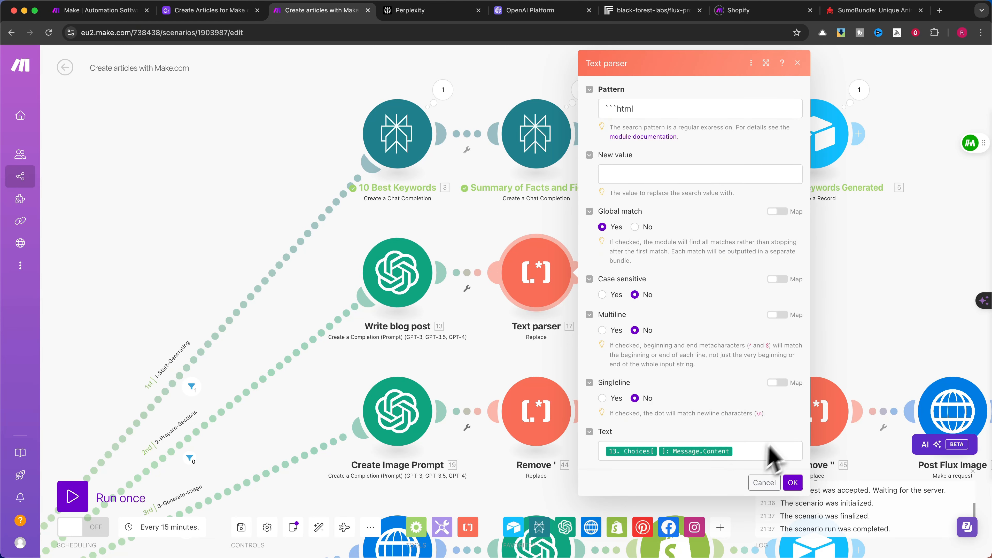
left_click(795, 482)
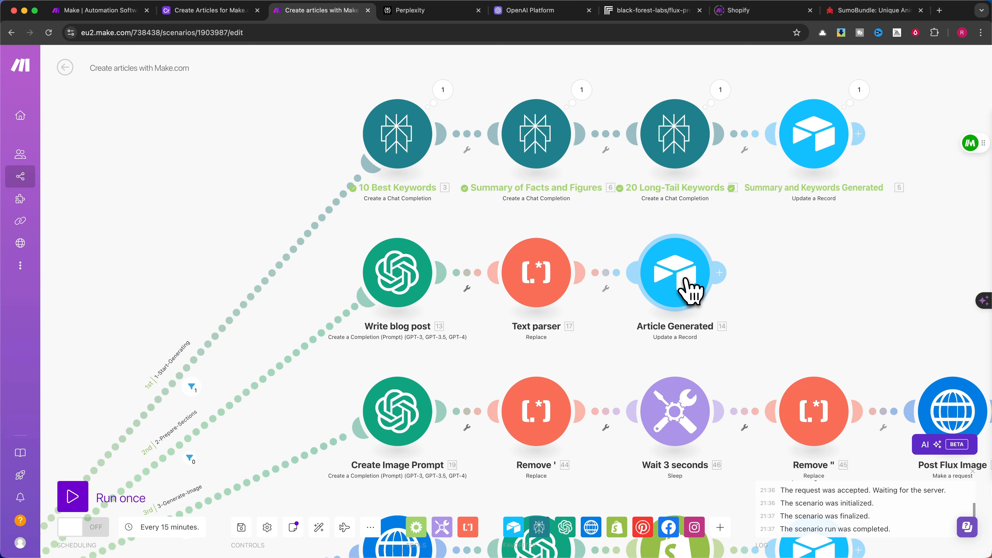
Review the Article Generated Airtable module, checking its connection, base, table, Record ID mapping and Status setting.
left_click(687, 287)
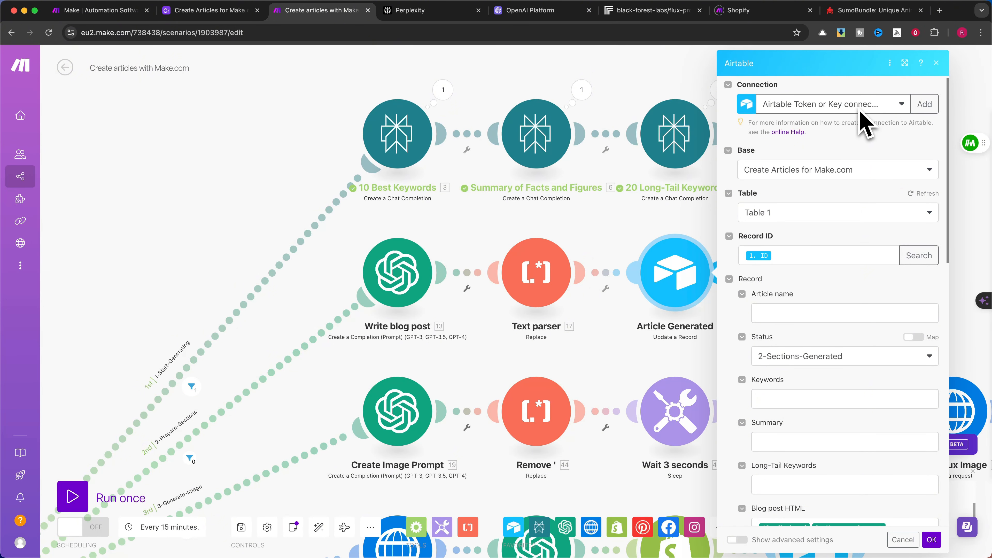
scroll(851, 162, "down", 1)
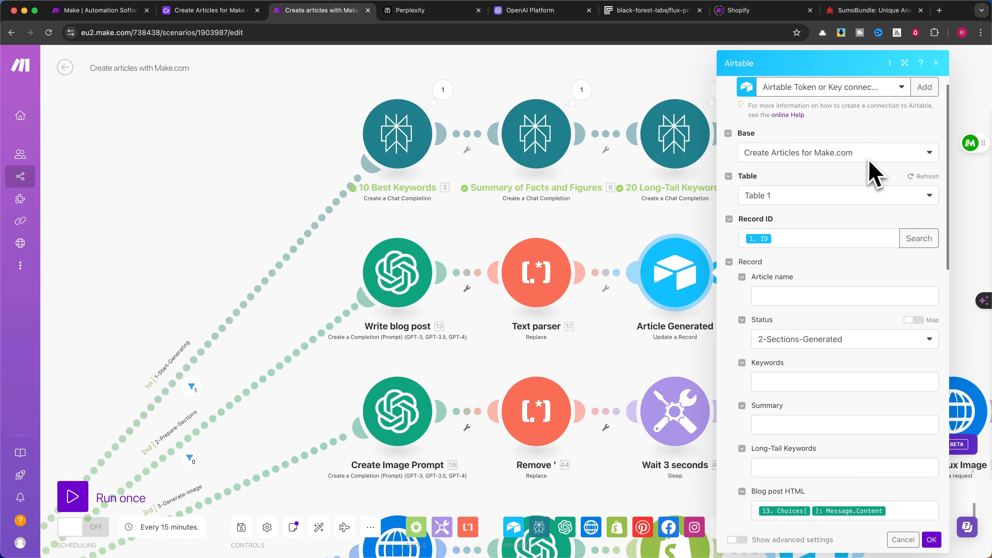
scroll(865, 176, "down", 1)
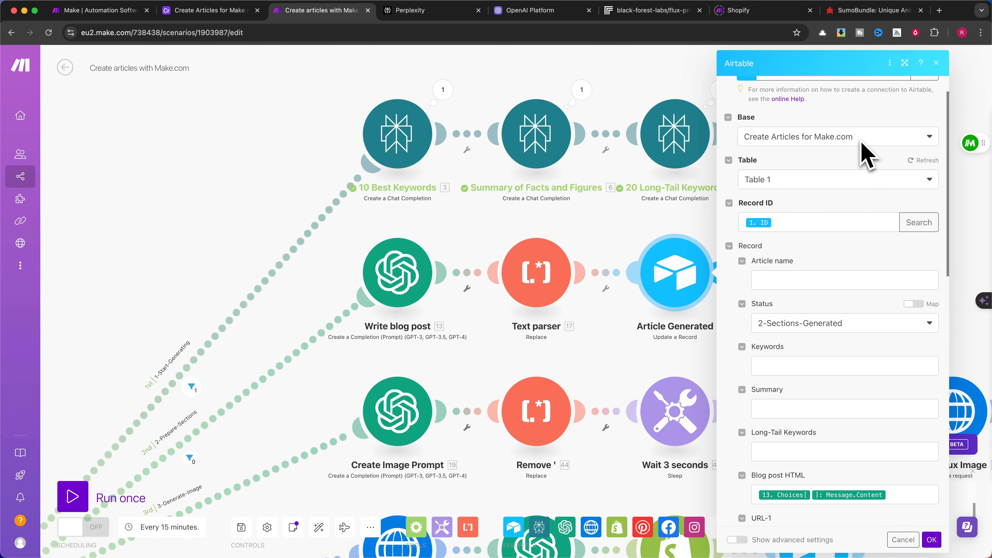
scroll(862, 143, "down", 1)
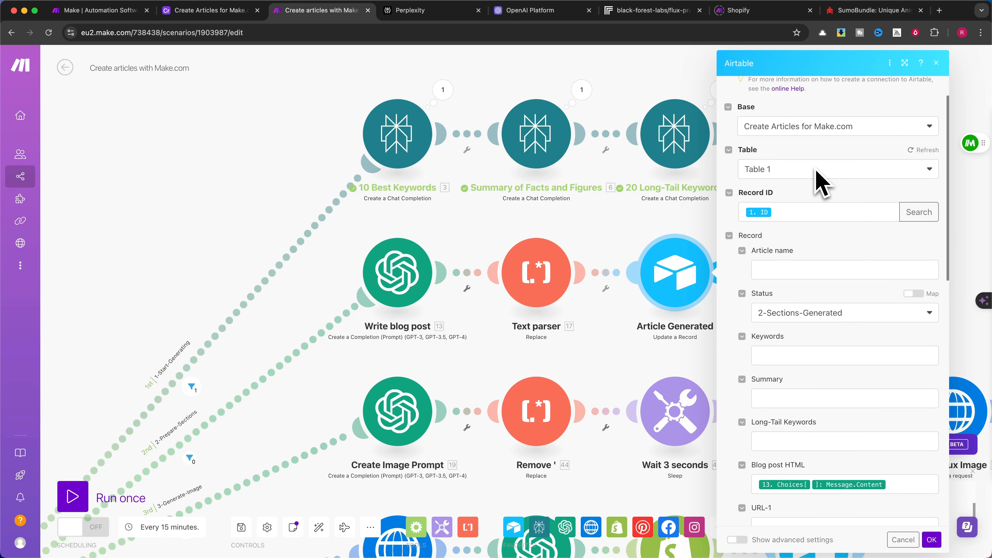
scroll(819, 180, "down", 1)
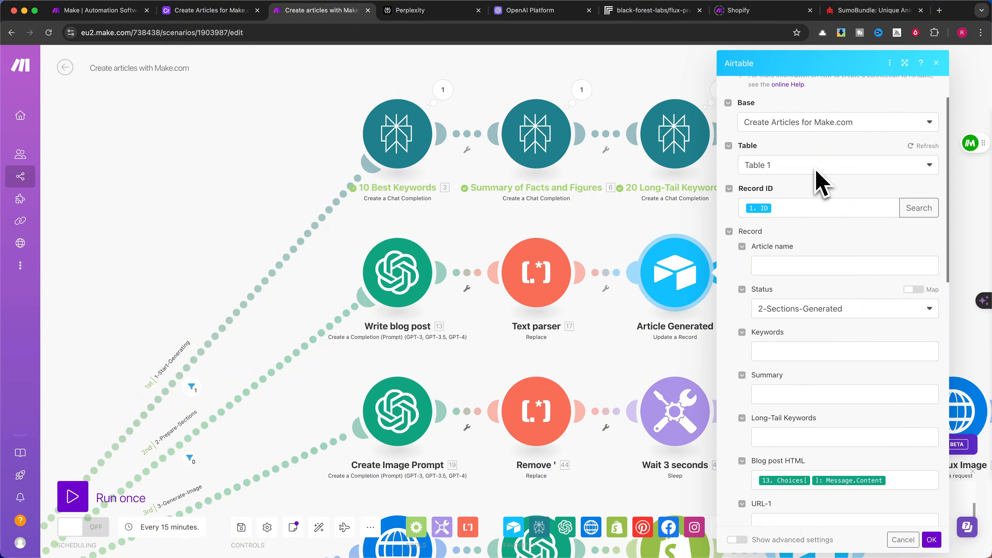
left_click(780, 204)
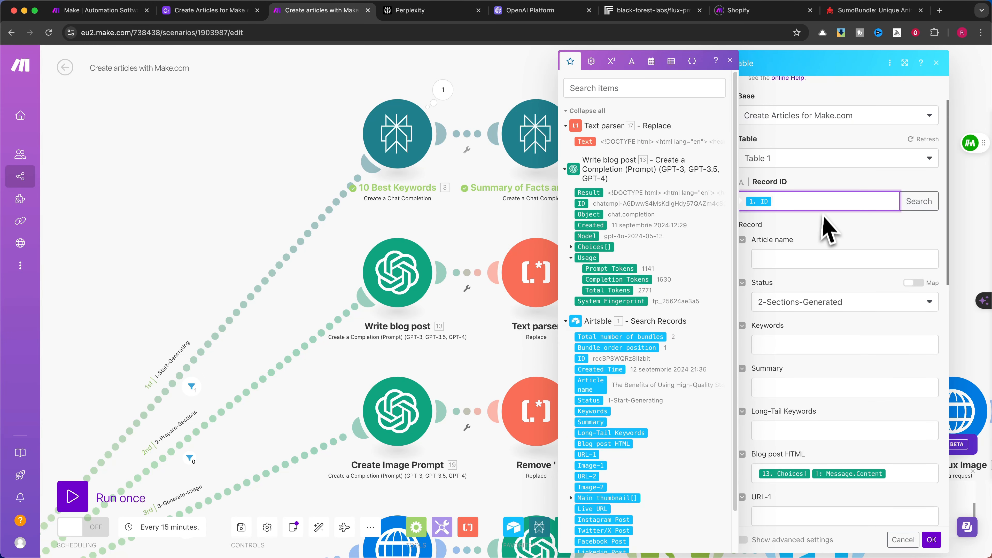
left_click(823, 232)
scroll(826, 241, "down", 1)
scroll(825, 230, "down", 1)
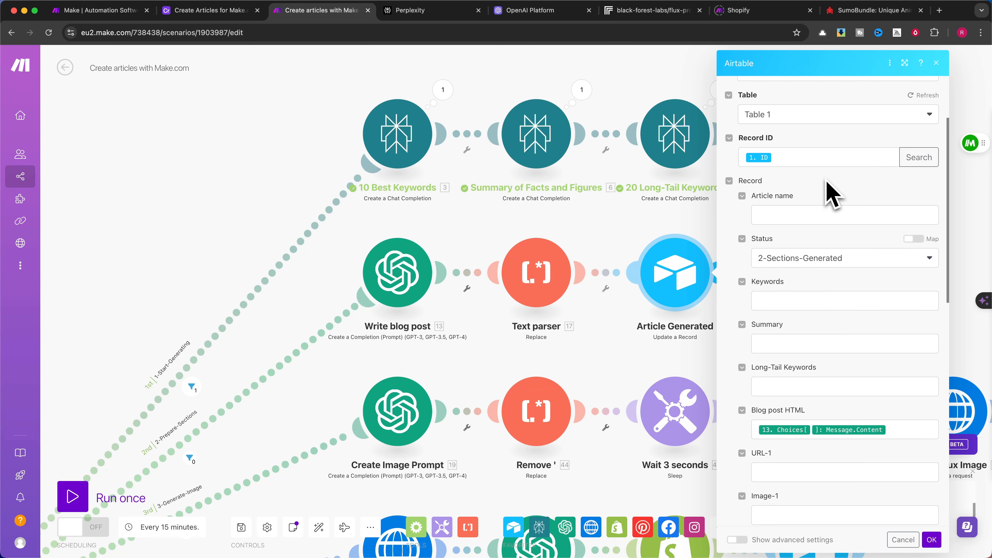
scroll(832, 194, "down", 1)
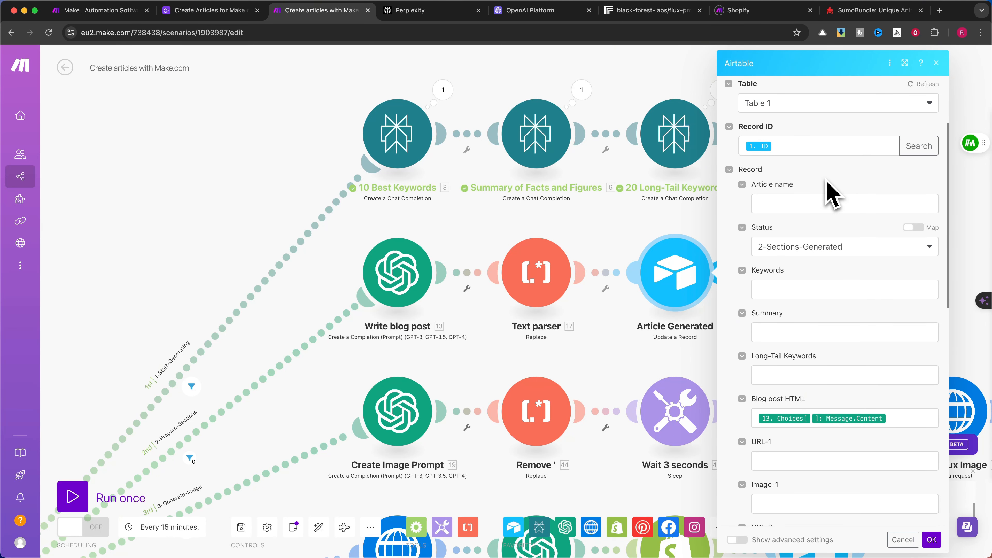
scroll(832, 194, "down", 1)
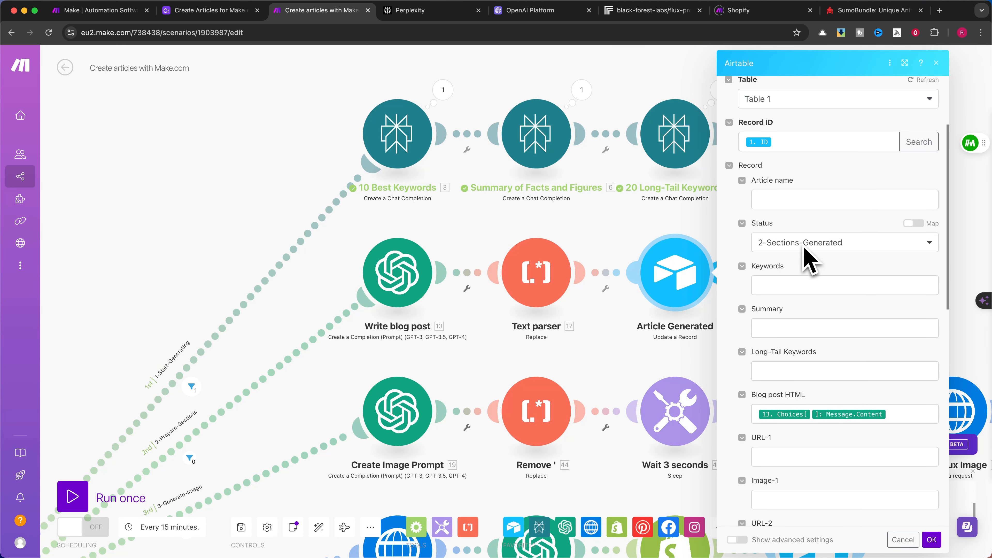
scroll(808, 258, "down", 2)
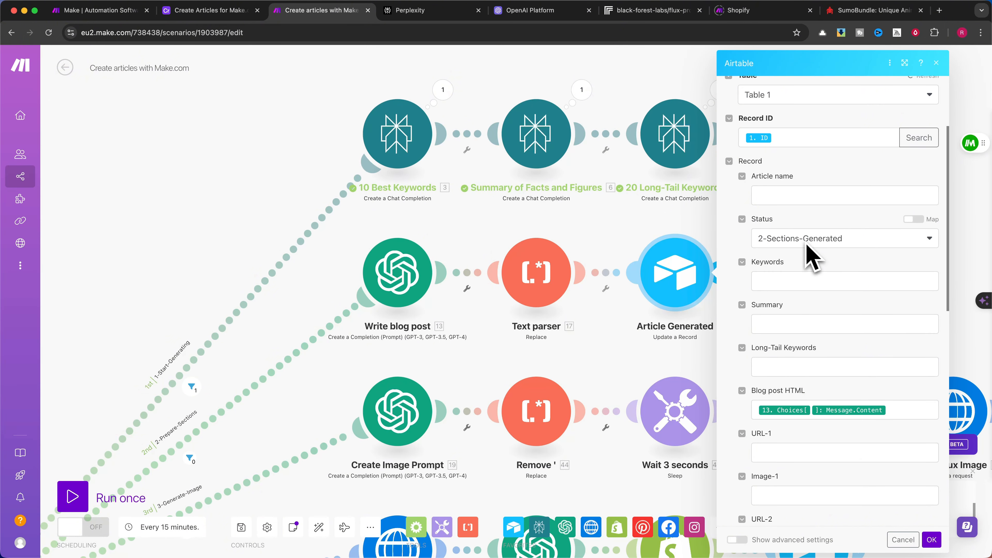
scroll(856, 245, "down", 5)
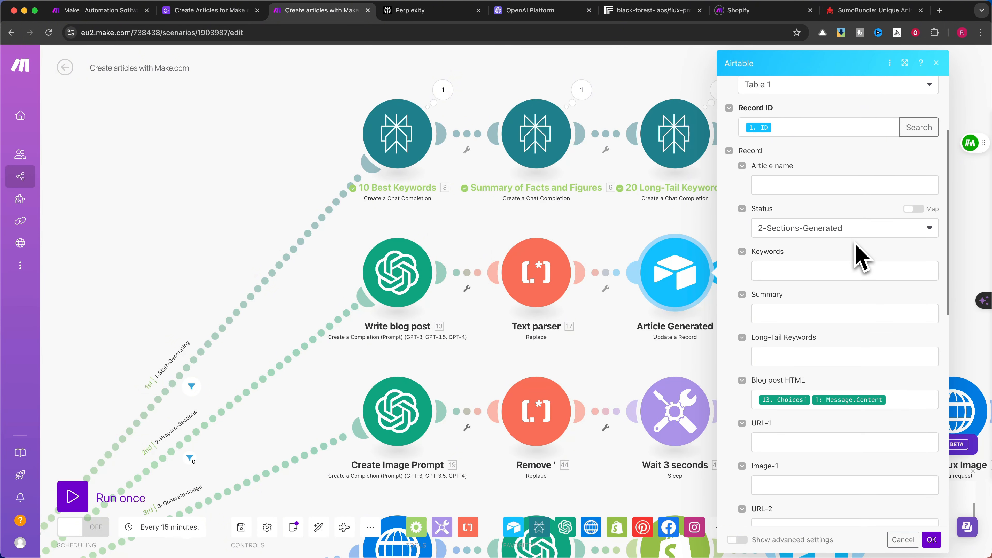
Check where the Blog post HTML mapping comes from by expanding Choices and Message under Write blog post, and close the module settings.
left_click(893, 339)
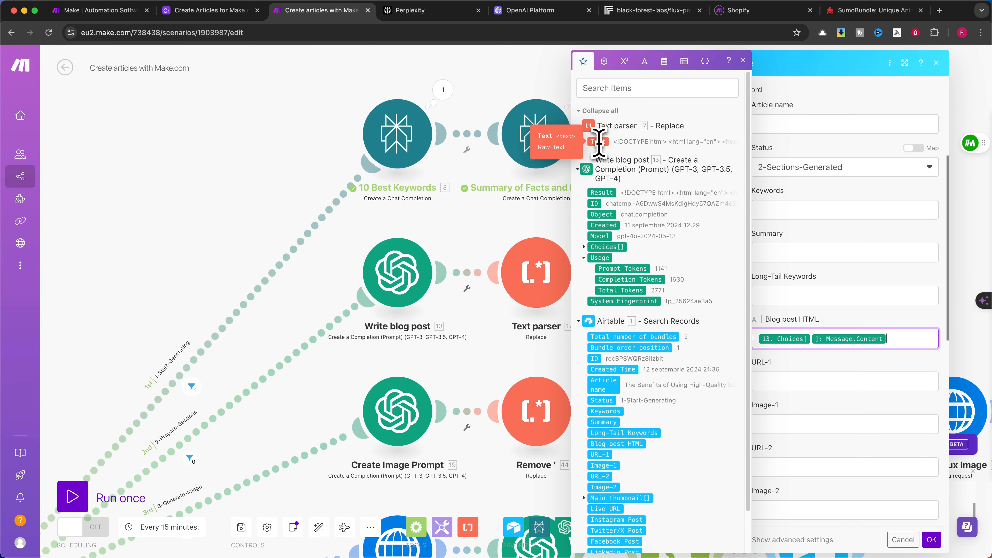
left_click(594, 247)
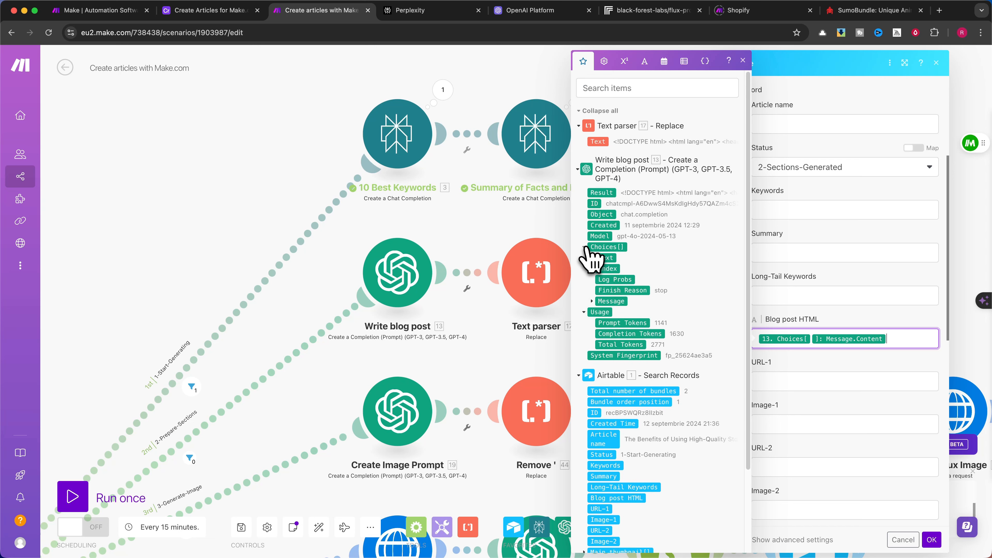
left_click(601, 301)
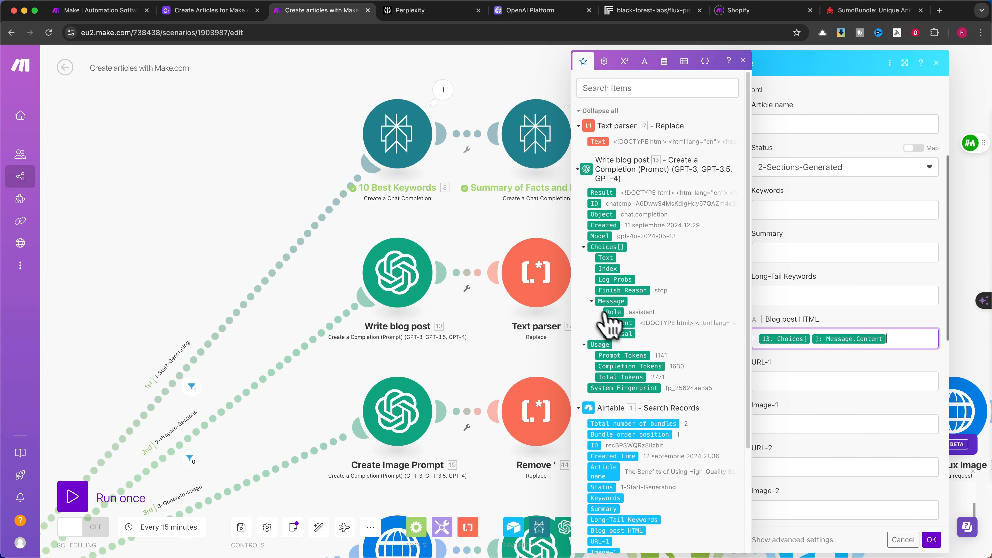
left_click(841, 278)
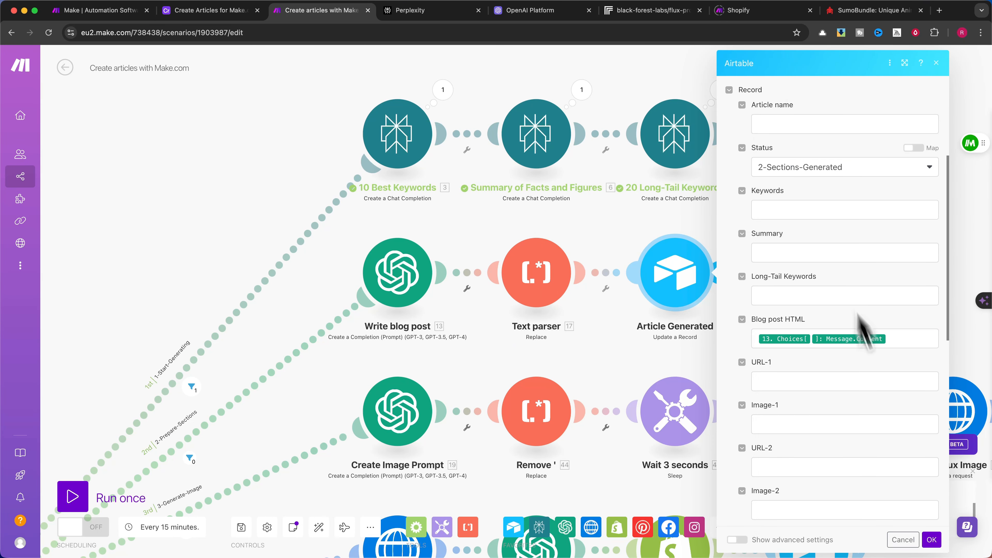
left_click(931, 539)
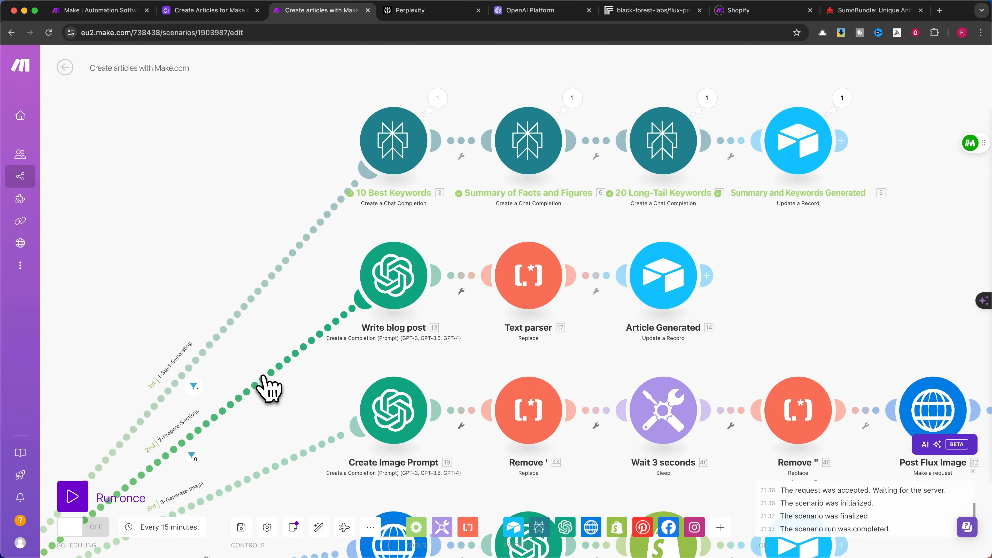
Inspect the filter on the router's second route, reading its 2-Prepare-Sections label and Status condition.
left_click_drag(250, 361, 416, 244)
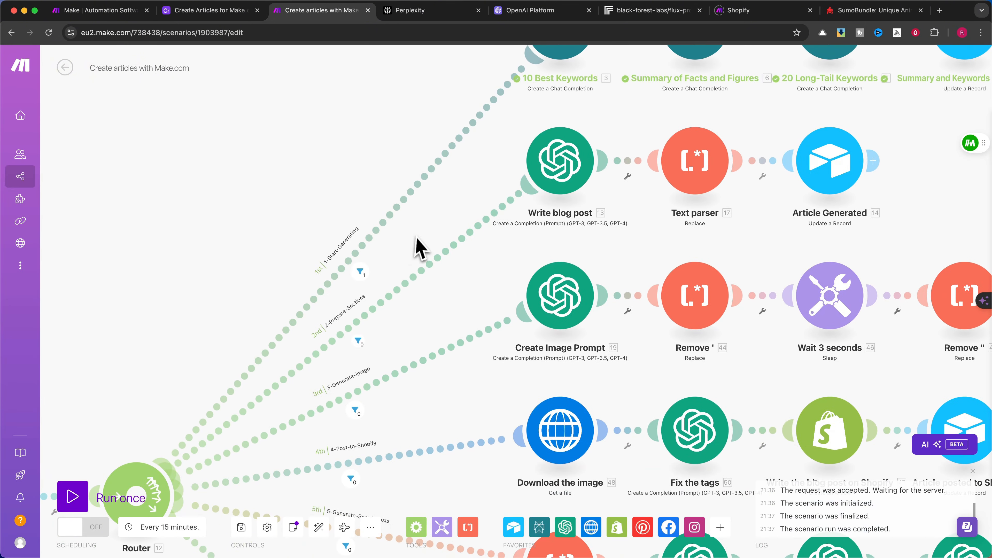
left_click(354, 327)
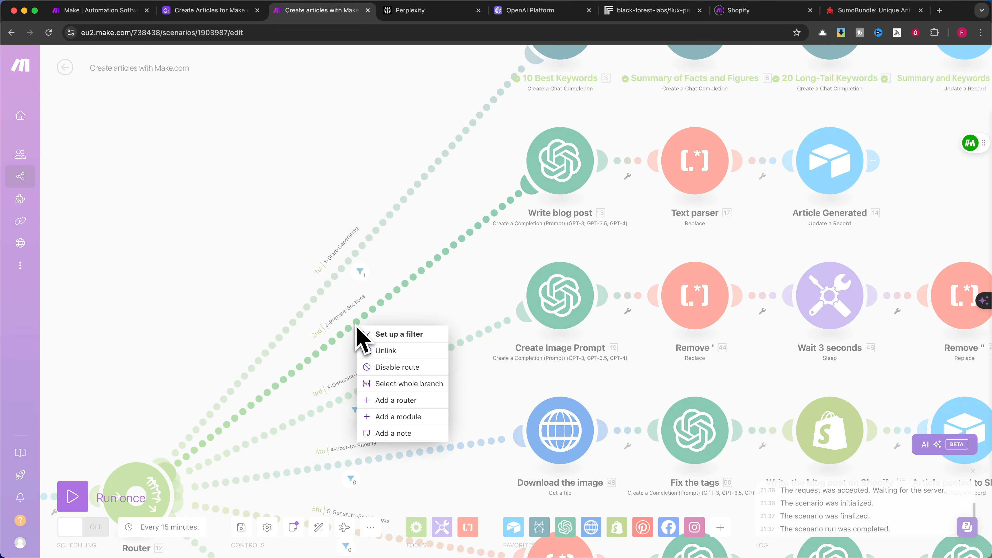
left_click(394, 339)
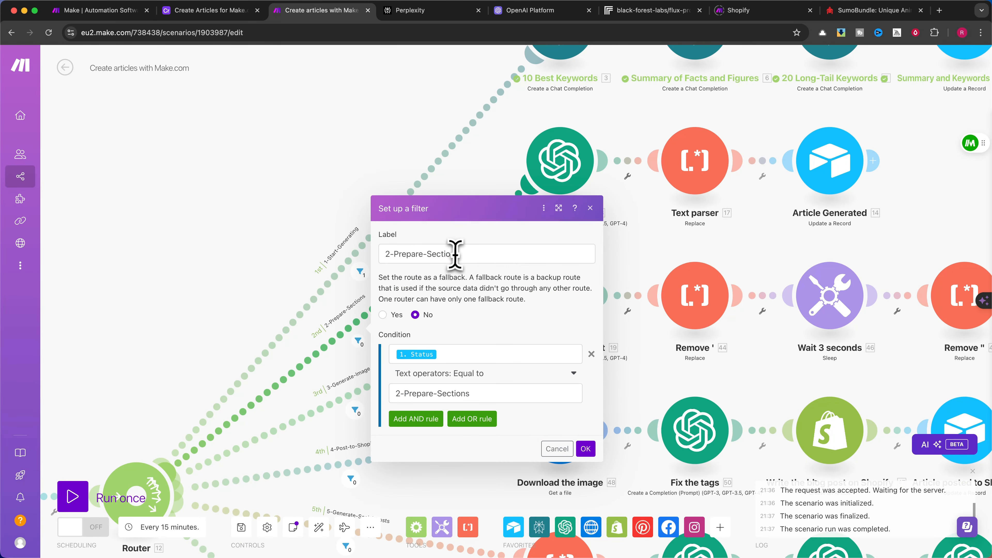
left_click_drag(478, 256, 375, 259)
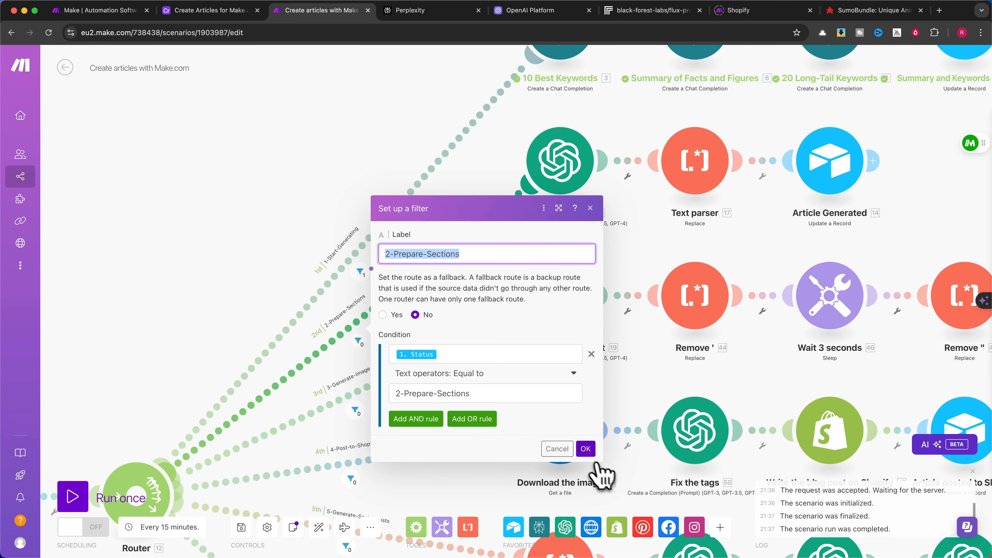
left_click(585, 448)
Switch to the Airtable table and set the second record's Status to 2-Prepare-Sections.
left_click(213, 10)
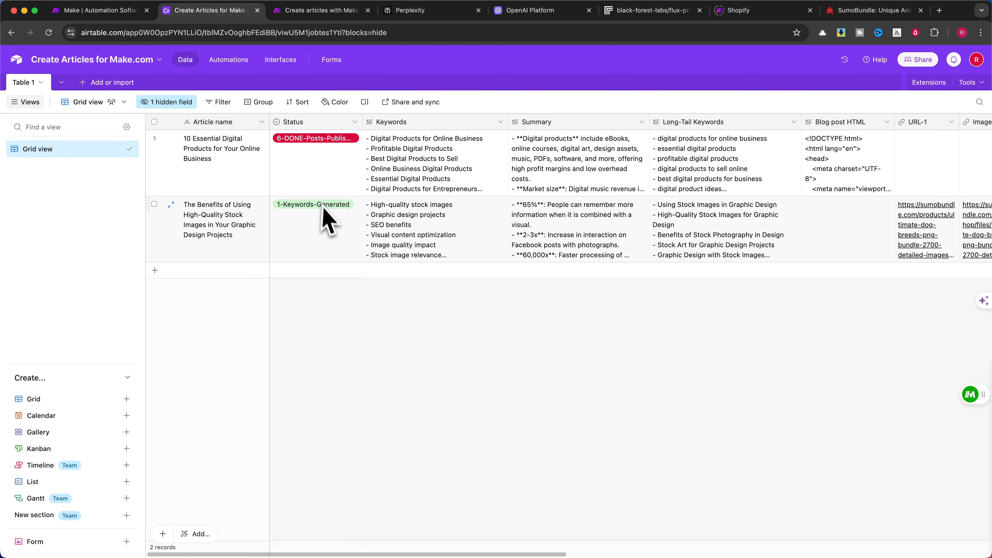
left_click(342, 216)
left_click(354, 228)
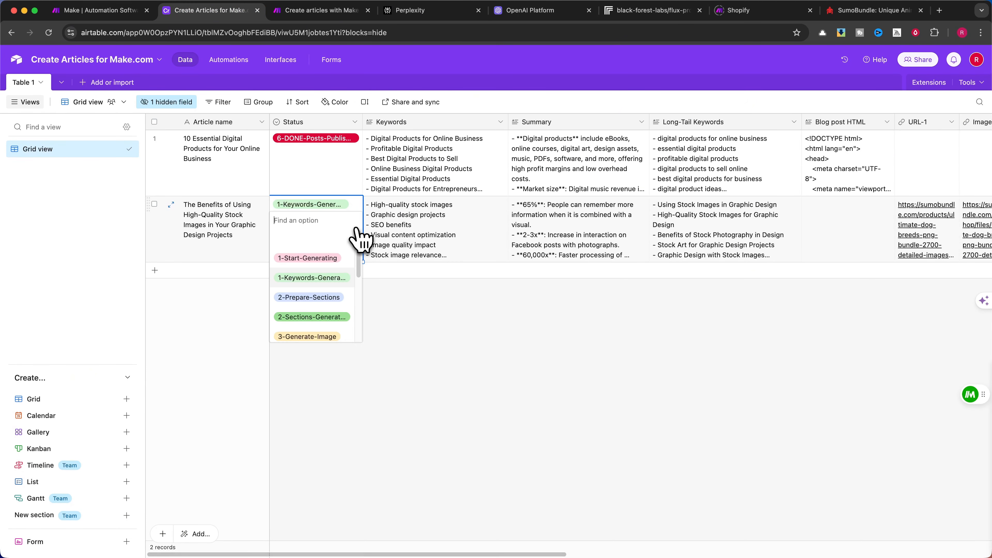
left_click(323, 308)
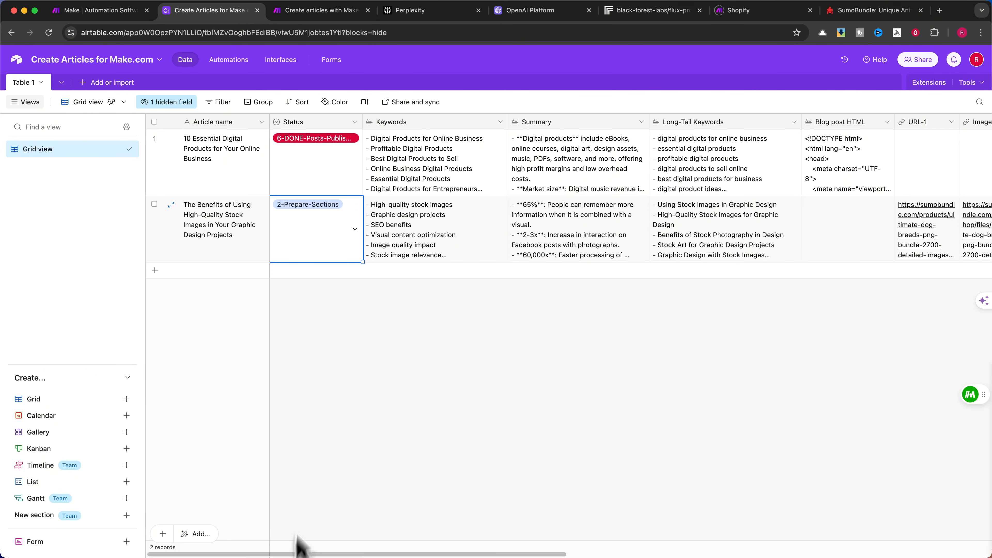
left_click(357, 231)
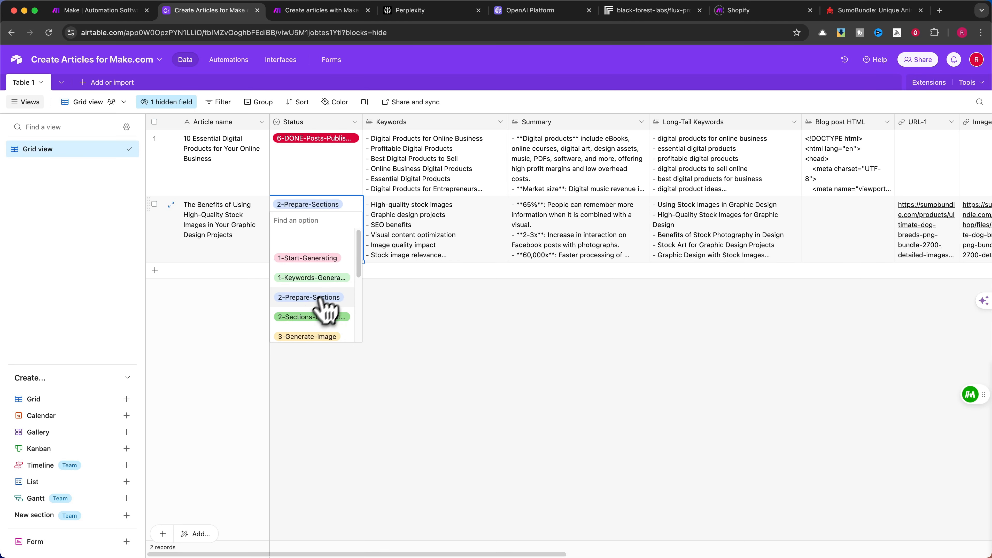
left_click(309, 297)
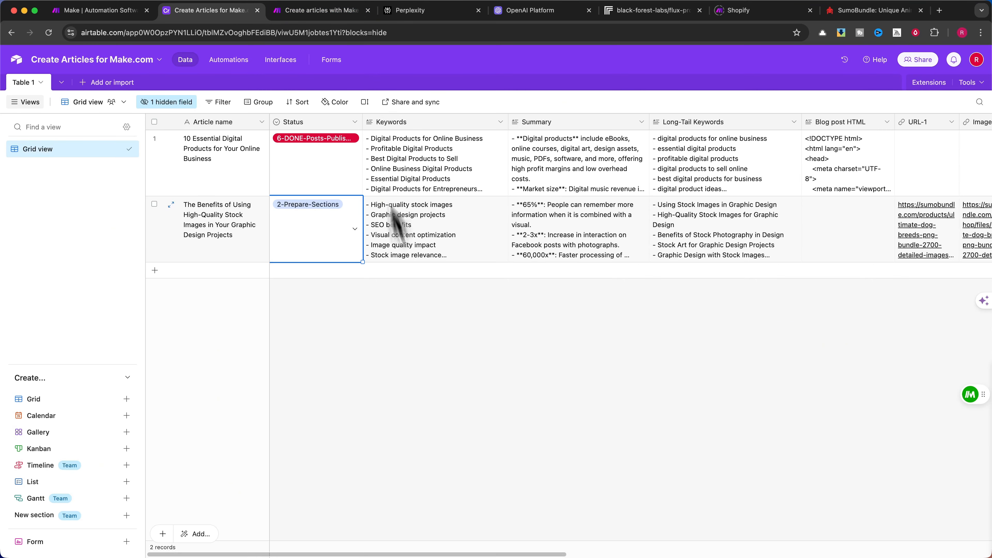
Switch back to the Make scenario, run it once, and follow the Write blog post route as it executes.
left_click(324, 10)
scroll(195, 379, "down", 5)
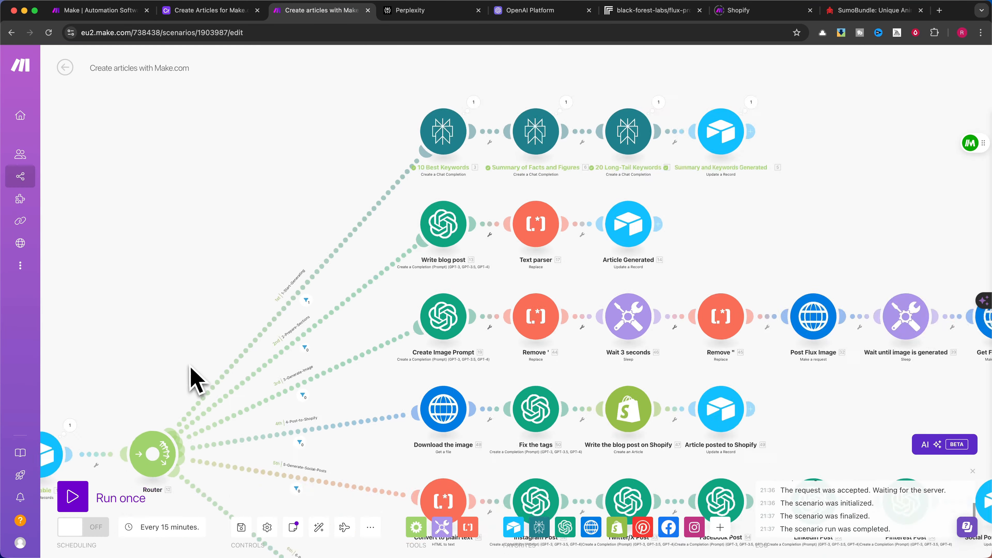
scroll(190, 365, "up", 1)
left_click_drag(213, 257, 317, 169)
scroll(317, 169, "up", 1)
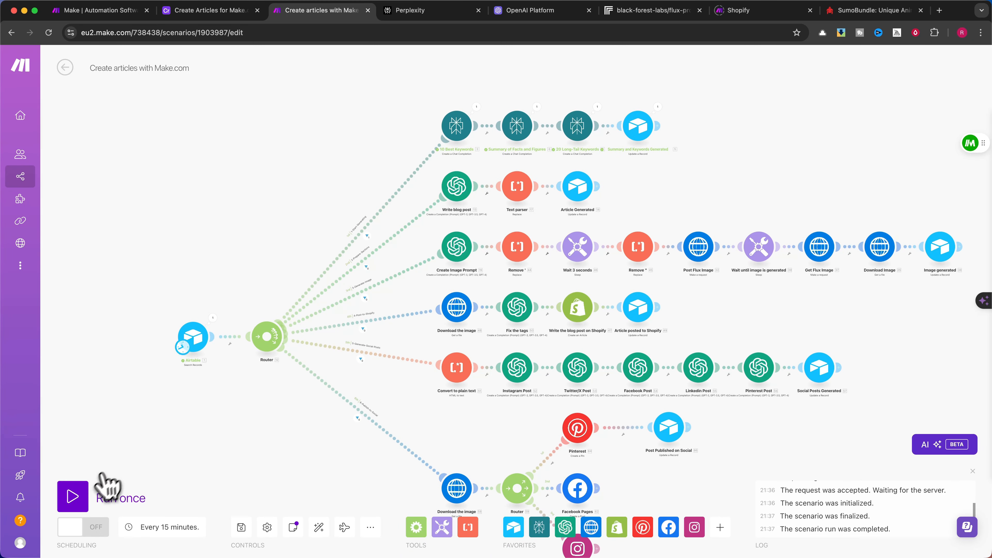
left_click(74, 502)
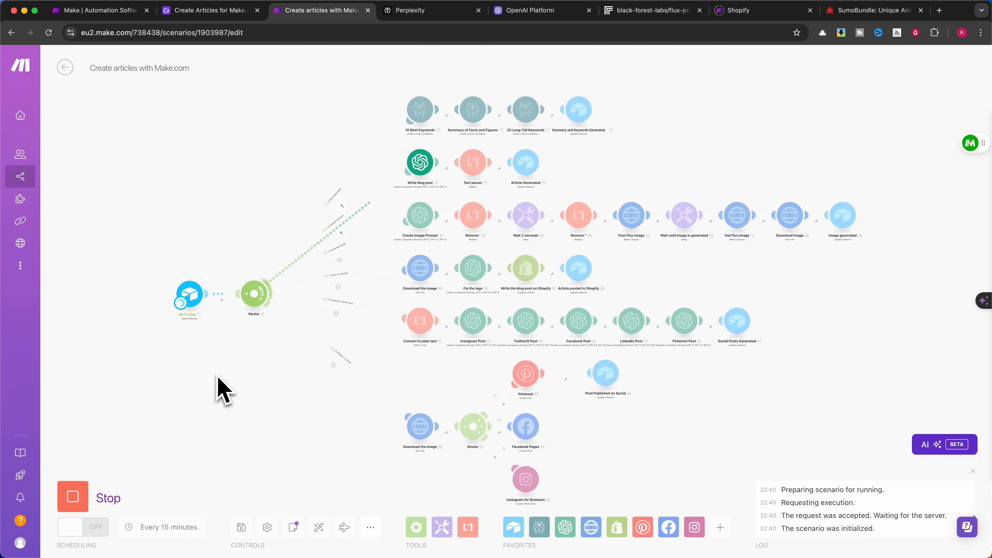
scroll(410, 211, "up", 4)
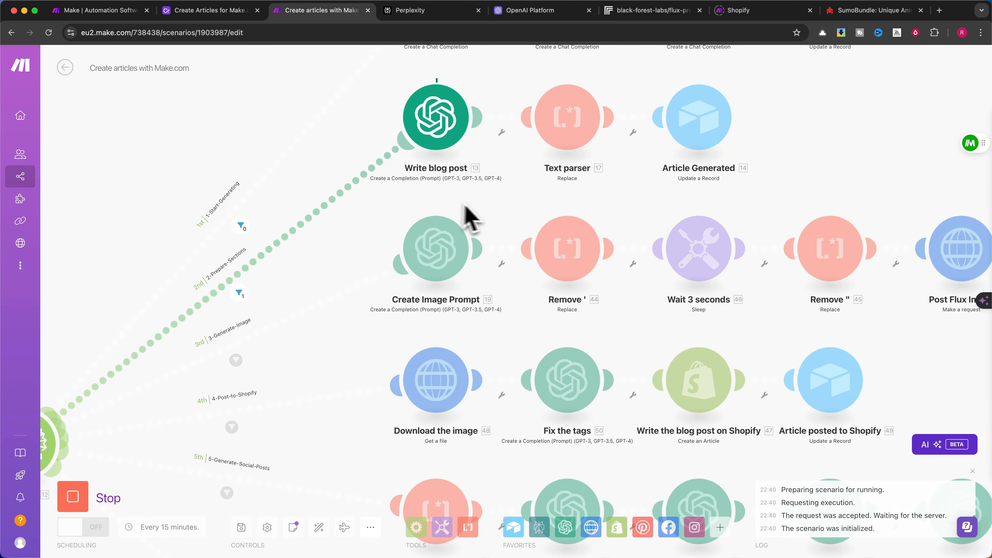
left_click_drag(508, 202, 468, 347)
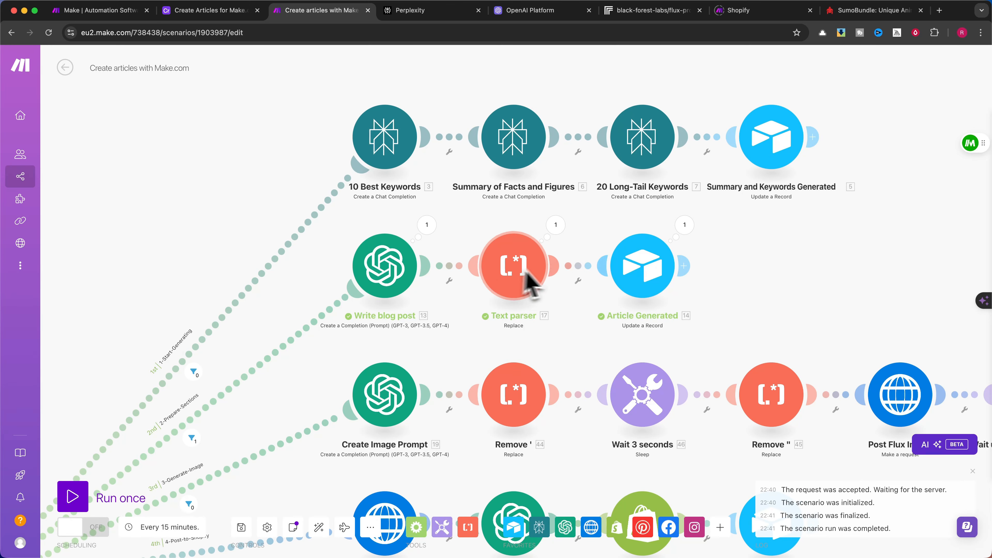
Switch to the Airtable table and read through the second record's Blog post HTML in its expanded cell.
left_click(226, 13)
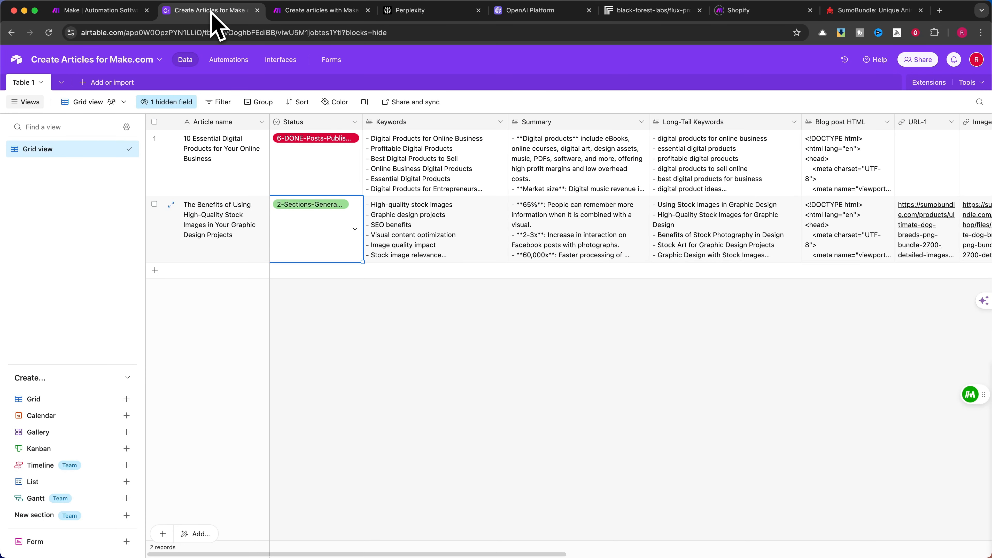
left_click(852, 222)
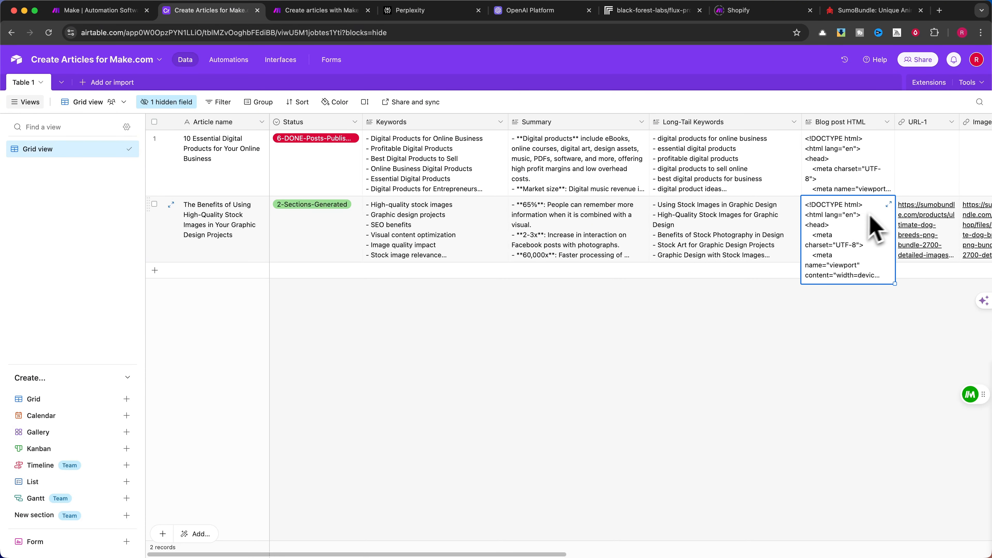
left_click(889, 204)
scroll(645, 199, "down", 5)
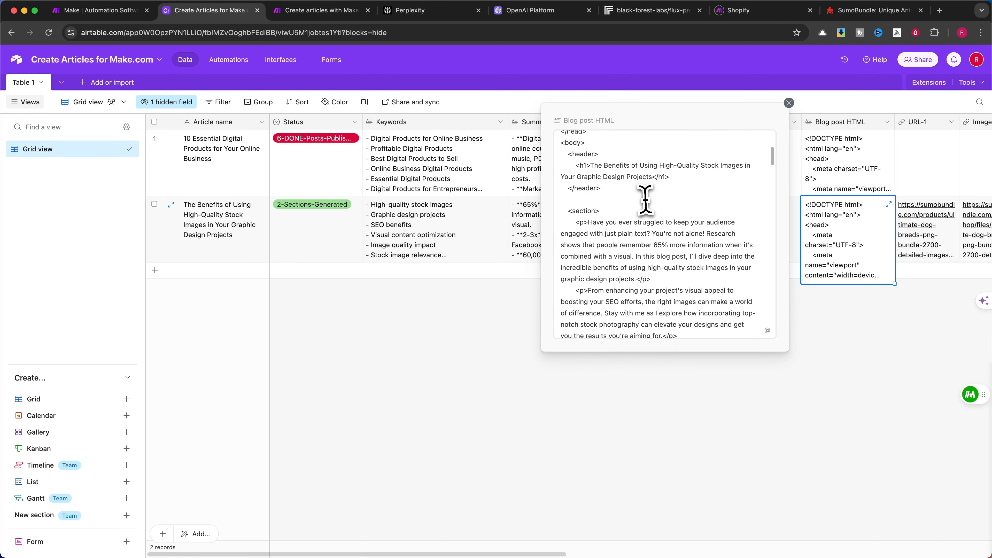
scroll(644, 199, "down", 10)
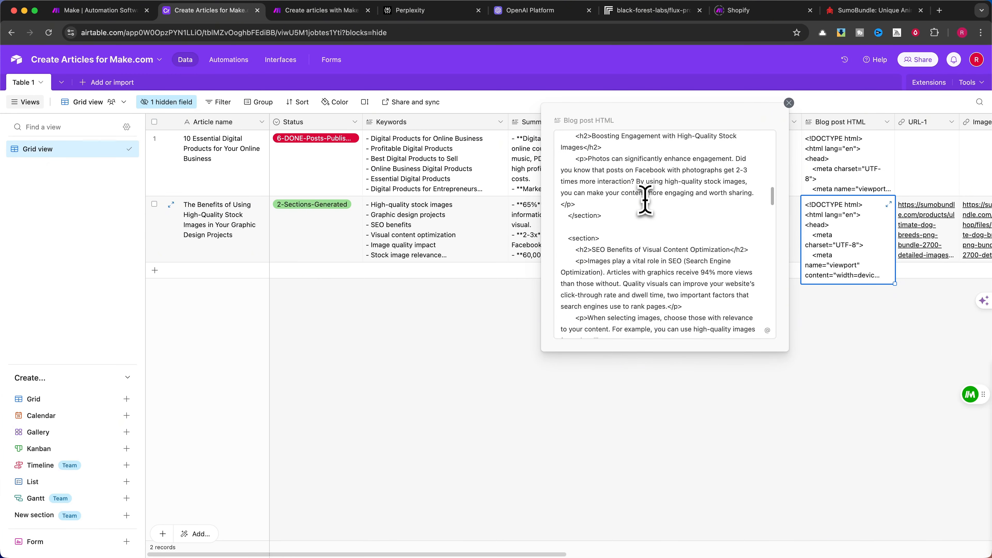
scroll(645, 199, "down", 10)
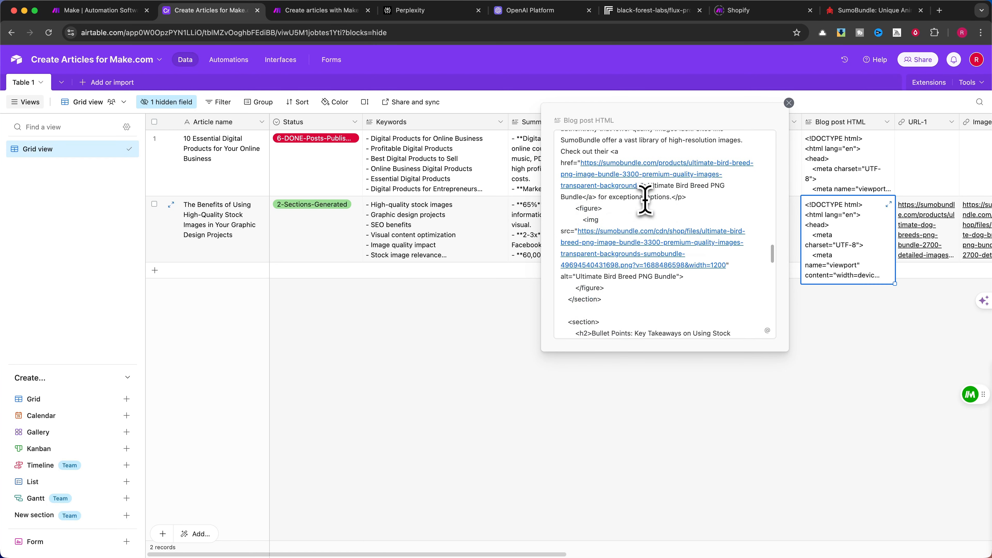
Copy the entire Blog post HTML of the second record and close the expanded cell.
left_click(641, 212)
key("super+a")
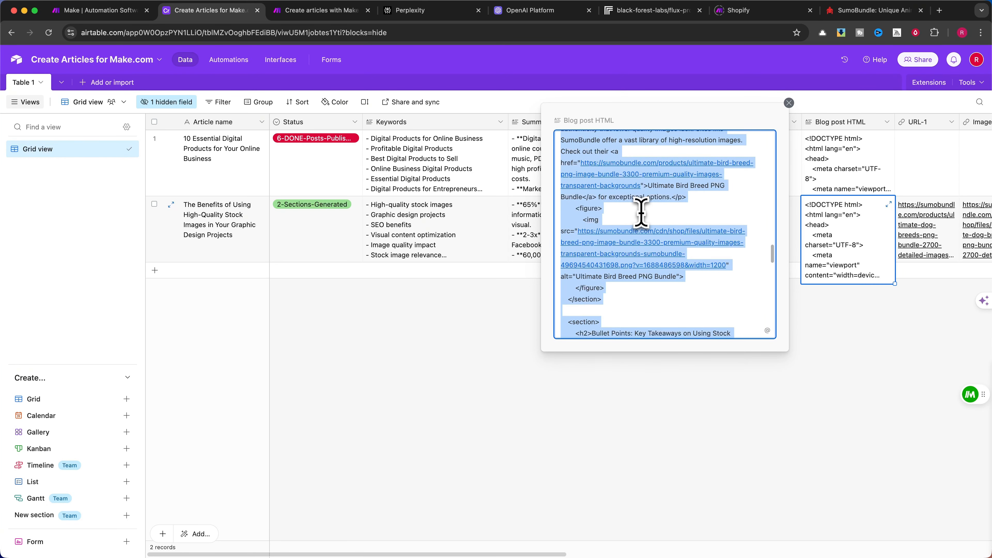
right_click(622, 201)
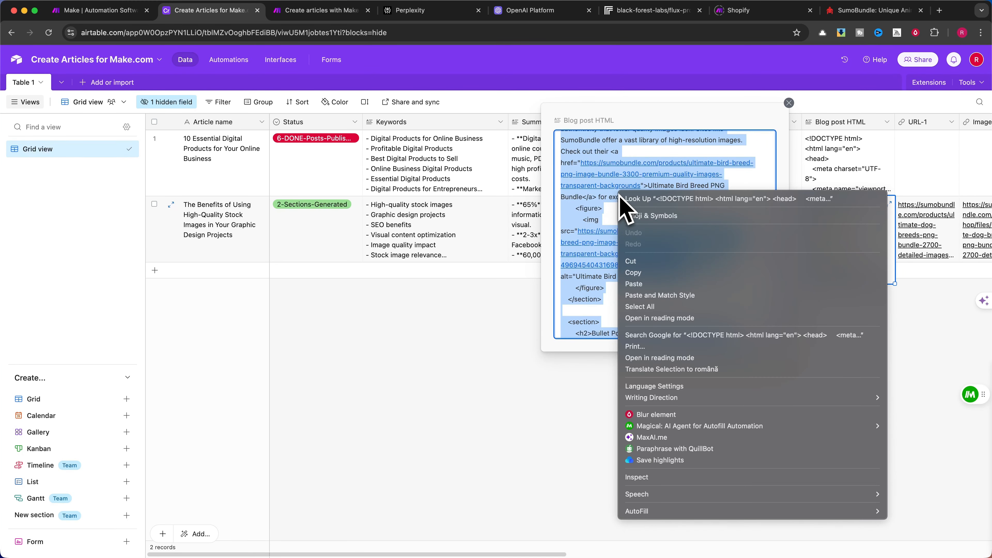
left_click(649, 266)
left_click(511, 324)
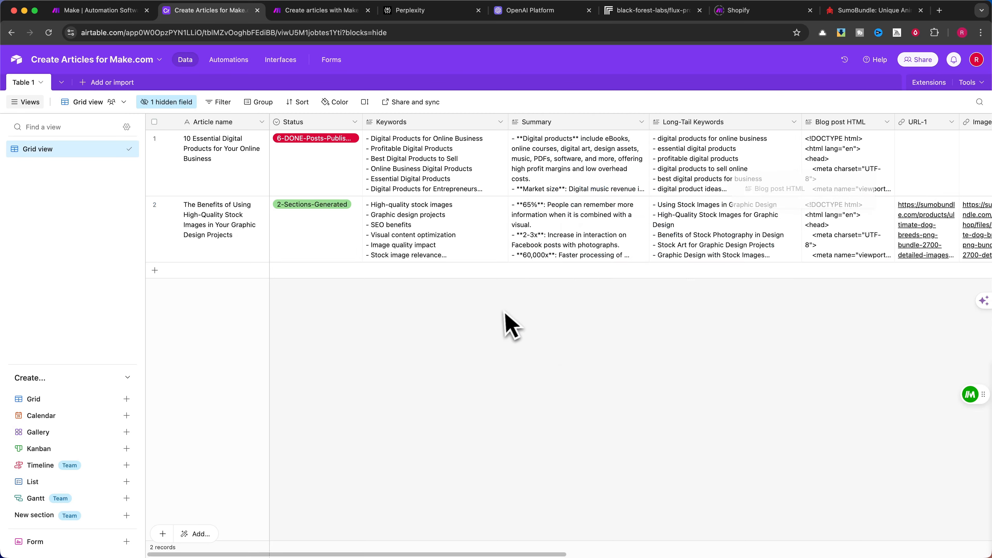
Search for "html viewer" in a new browser tab and open HTML Online Viewer.
left_click(939, 10)
left_click(526, 31)
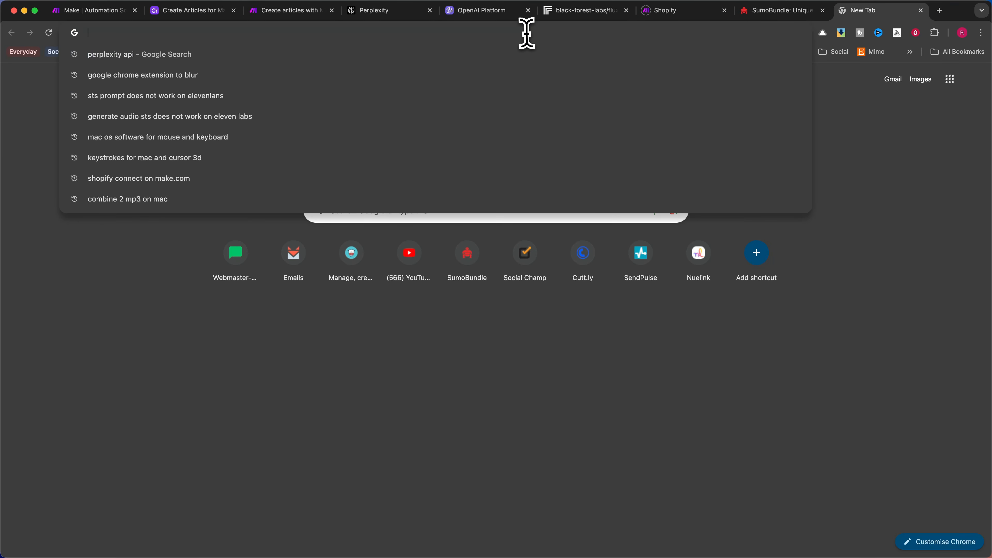
type("html viewer")
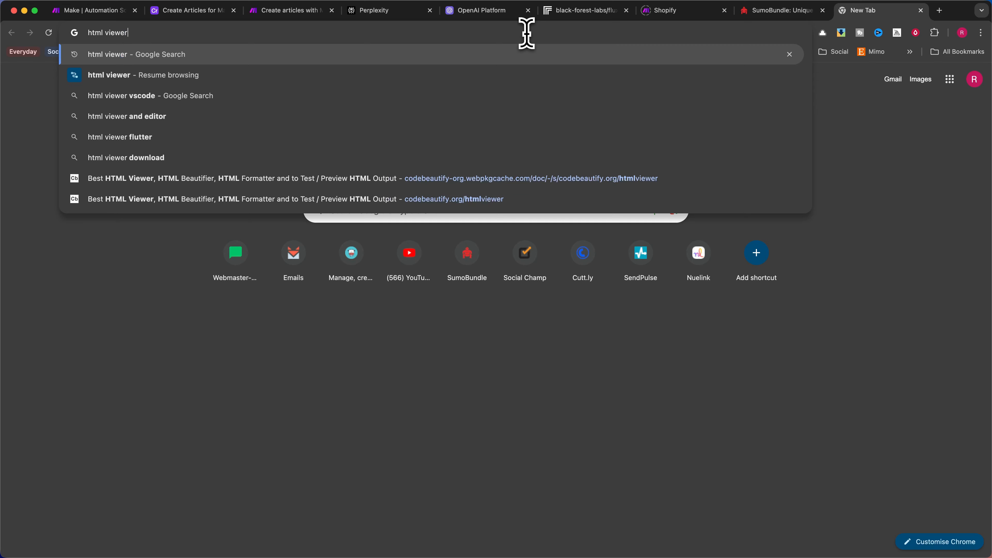
key("Return")
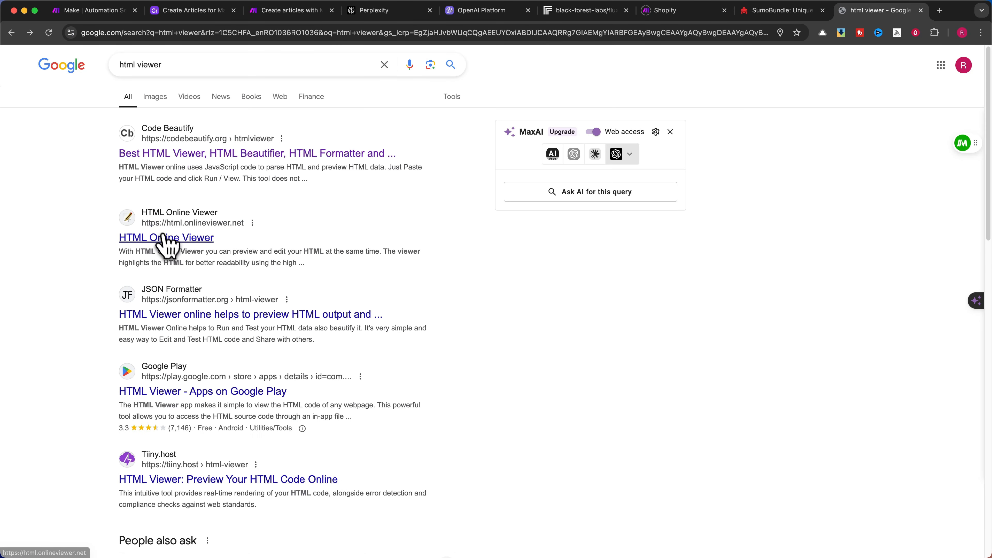
left_click(163, 238)
Replace the placeholder text in the HTML editor with the copied article code and review the rendered preview down to the FAQ.
left_click(145, 134)
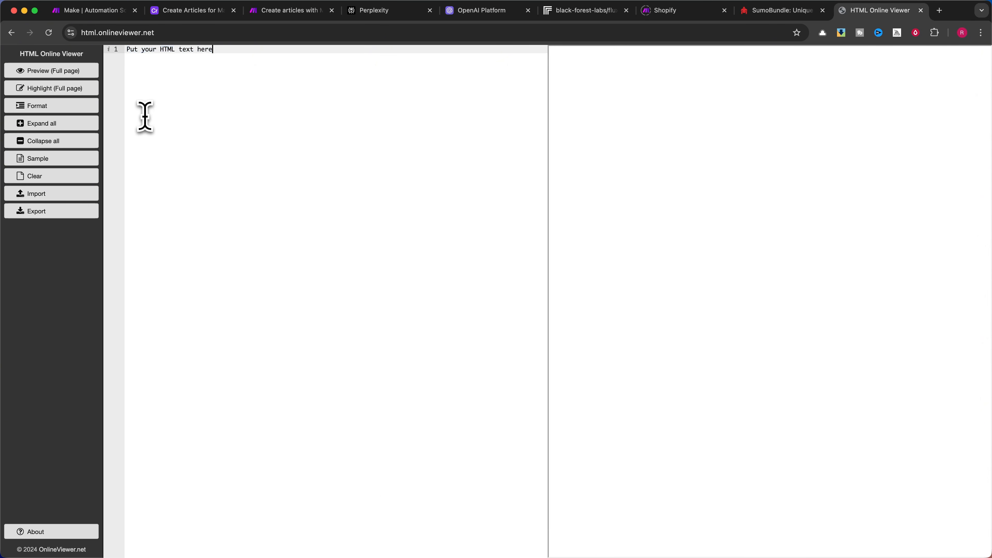
key("super+a")
key("super+v")
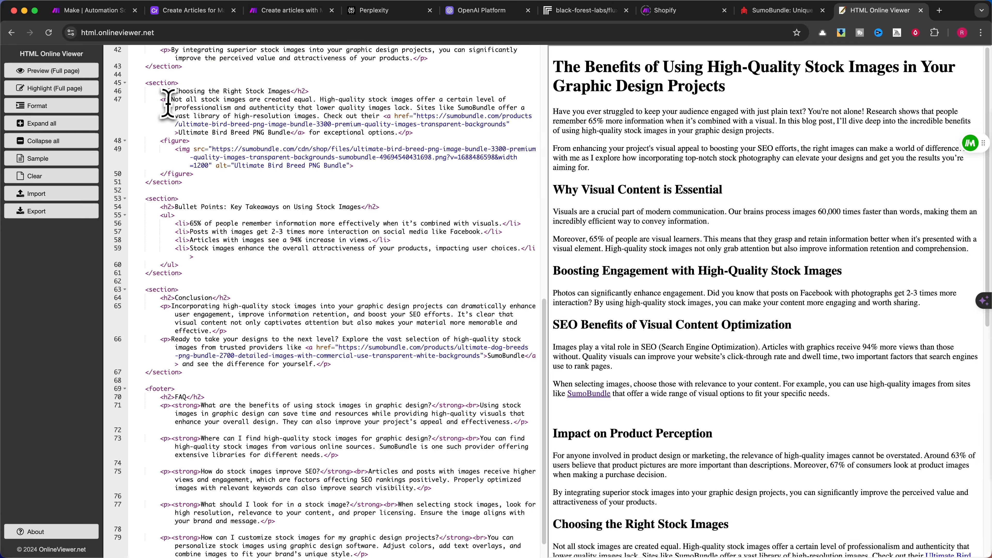
scroll(775, 217, "down", 15)
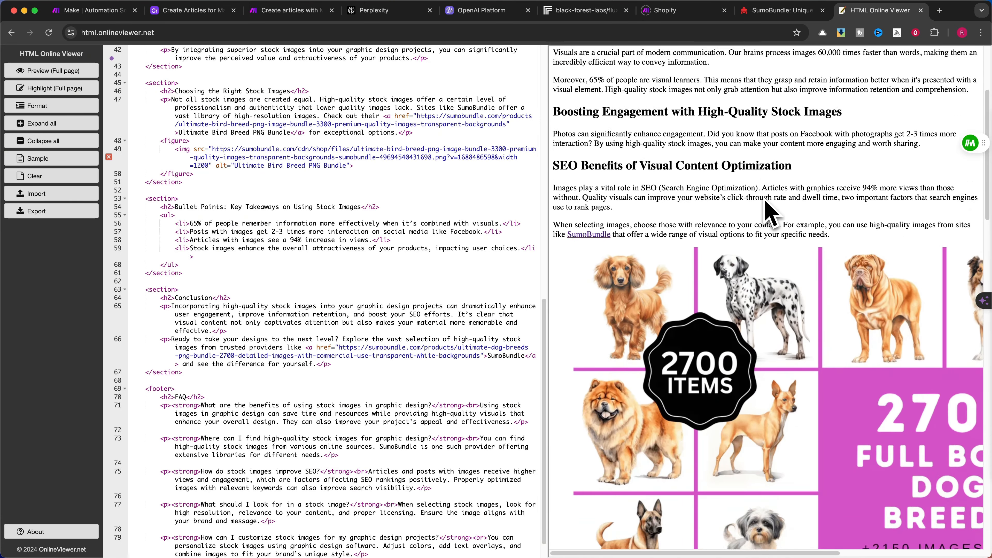
scroll(771, 215, "down", 5)
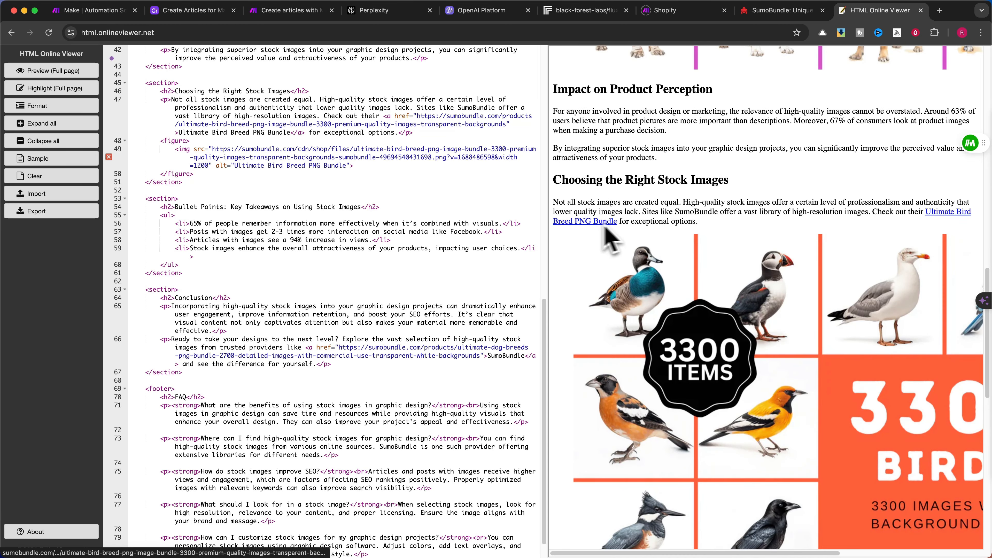
scroll(625, 237, "down", 12)
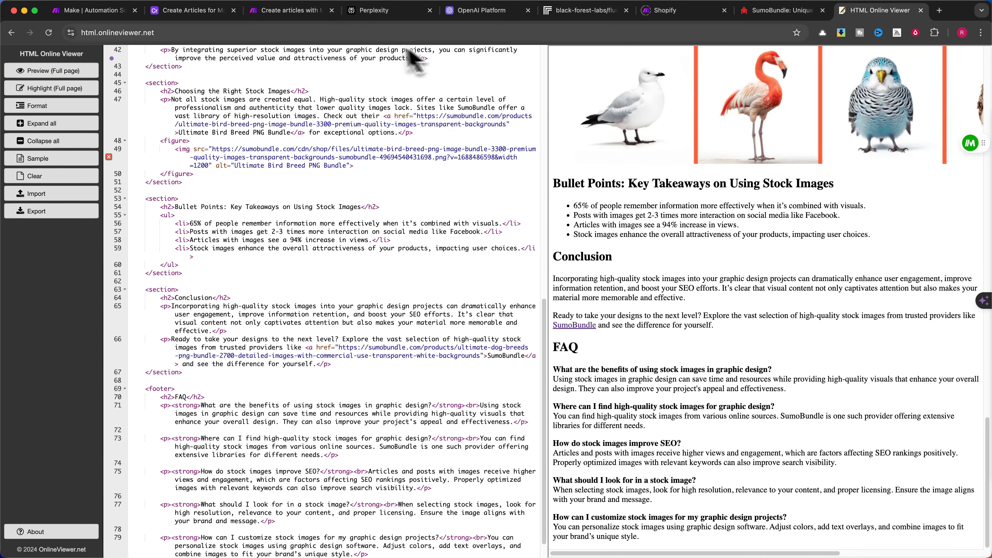
left_click(285, 12)
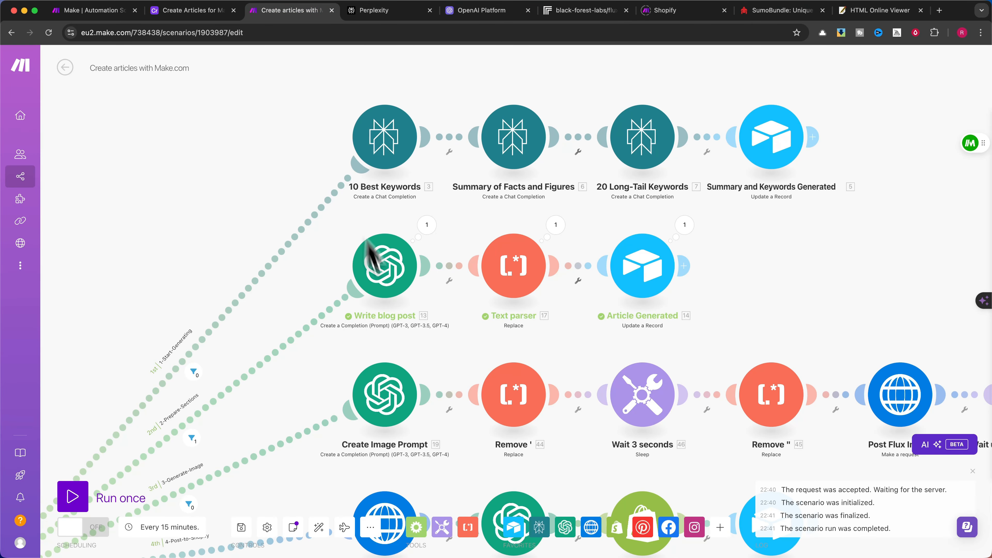
left_click(203, 12)
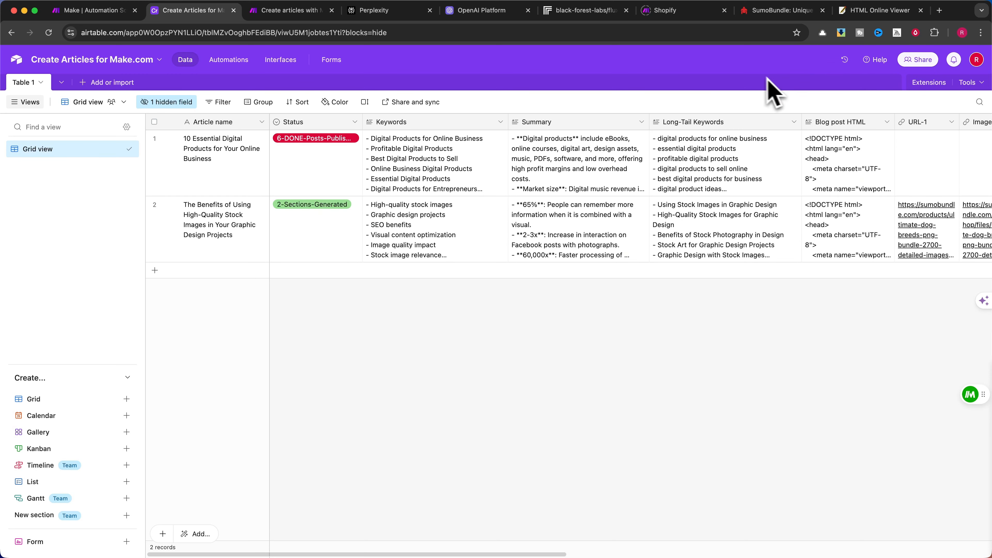
Switch to the Make scenario, review the model, message content and token limit of Create Image Prompt, and close its settings.
left_click(284, 12)
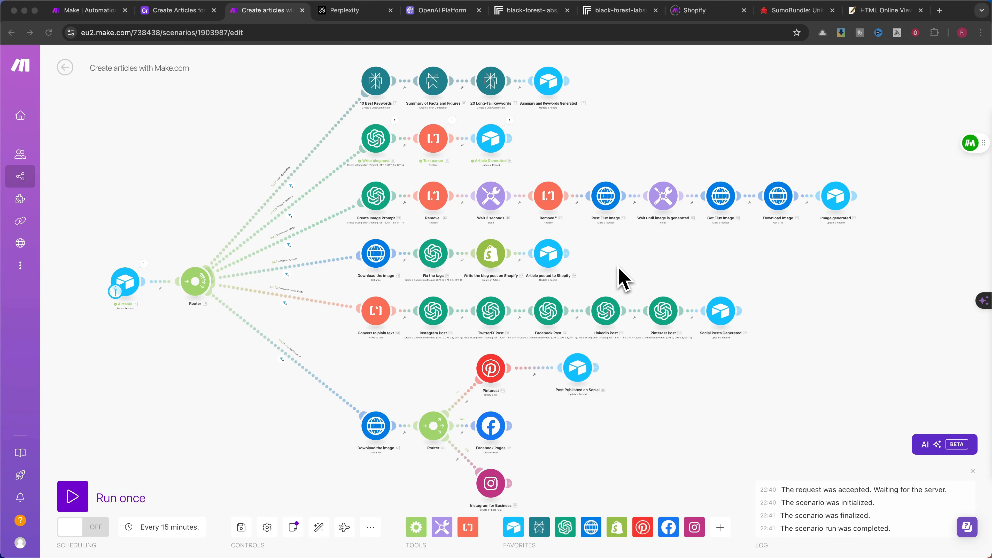
scroll(383, 216, "up", 5)
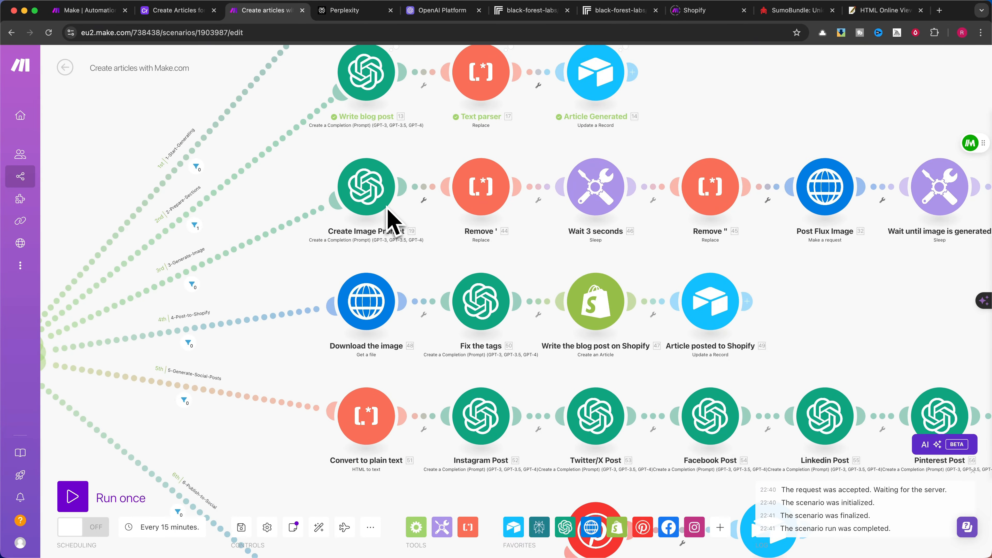
left_click_drag(387, 222, 462, 260)
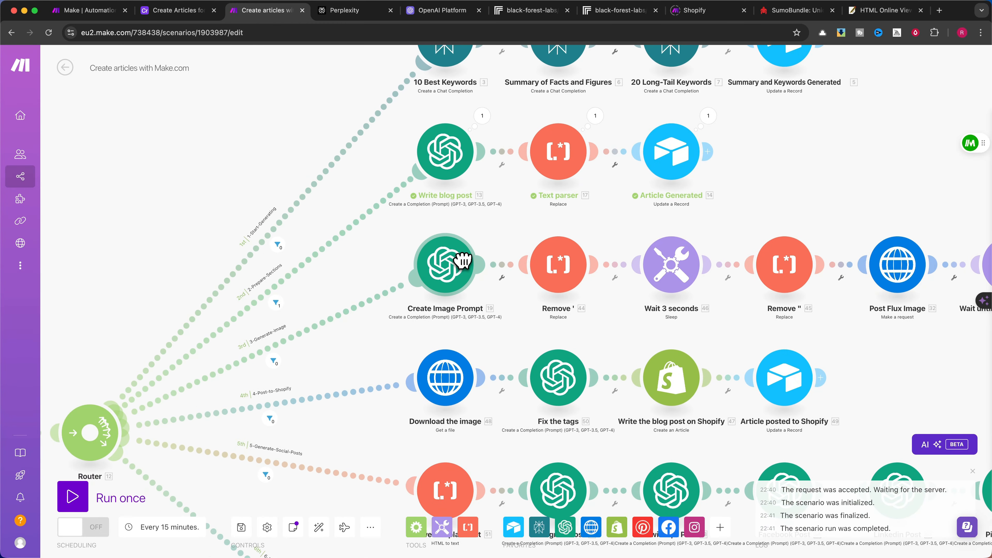
scroll(433, 289, "up", 2)
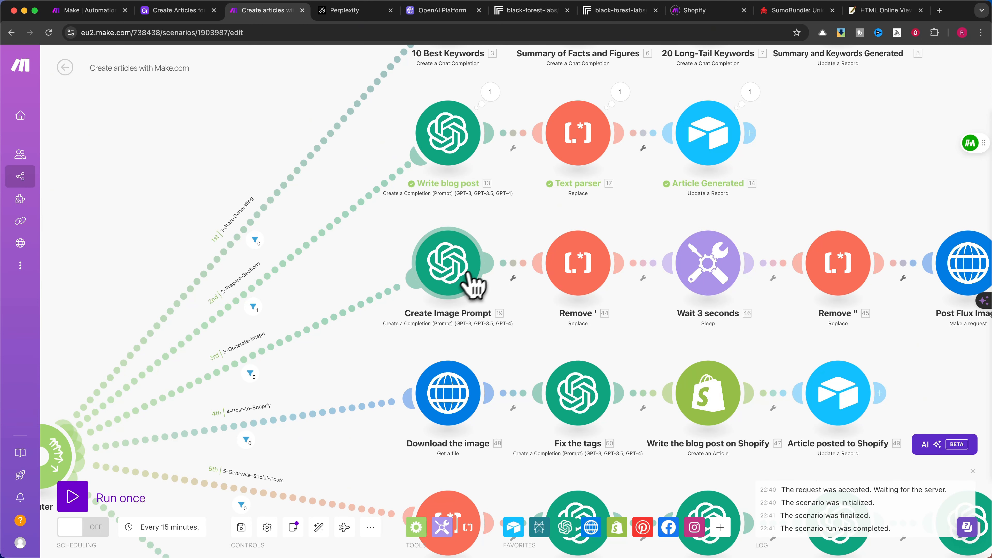
left_click(454, 278)
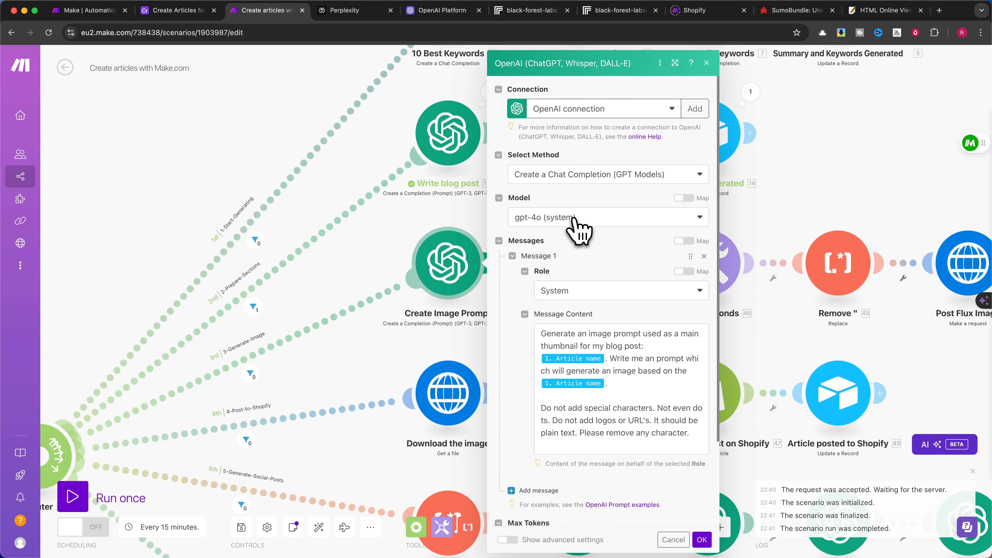
scroll(577, 229, "down", 2)
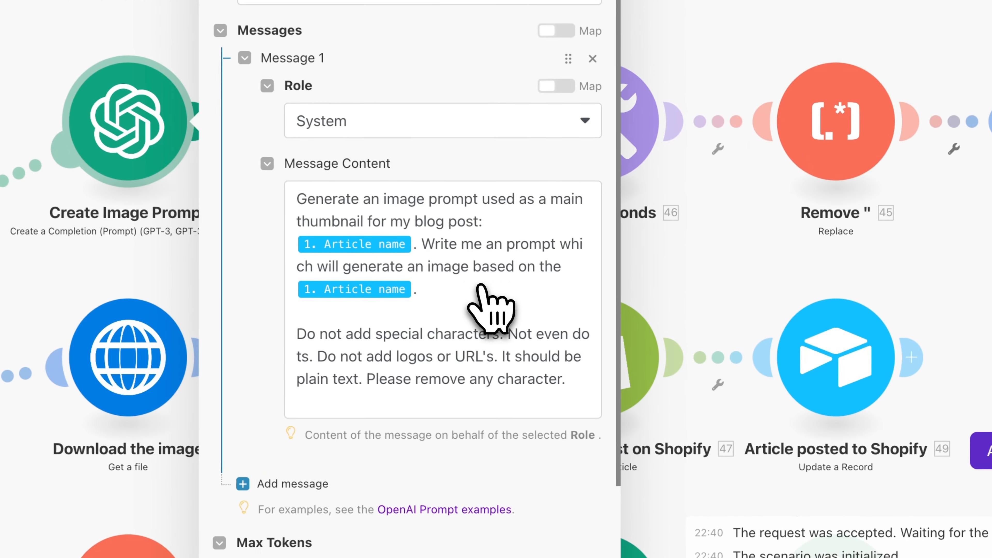
scroll(472, 289, "down", 1)
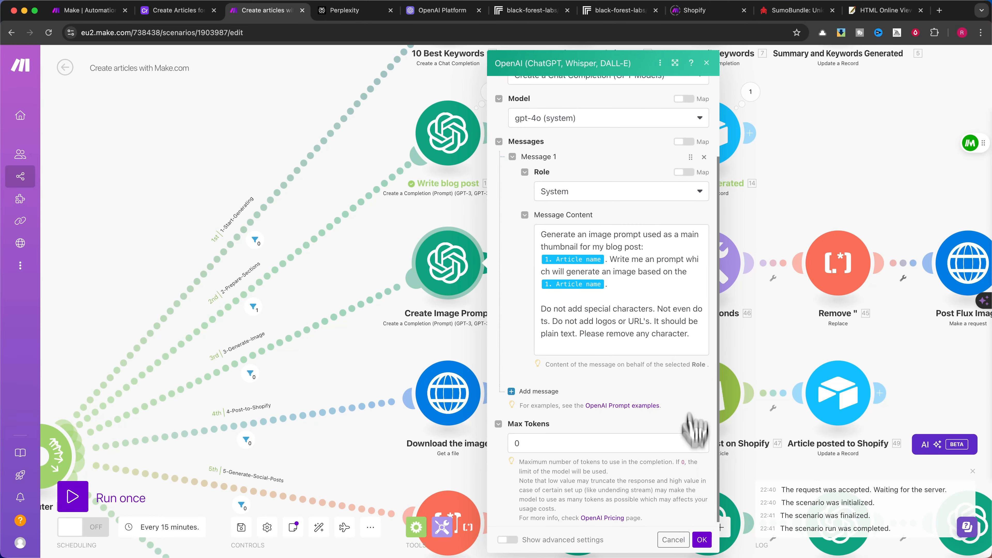
left_click(702, 540)
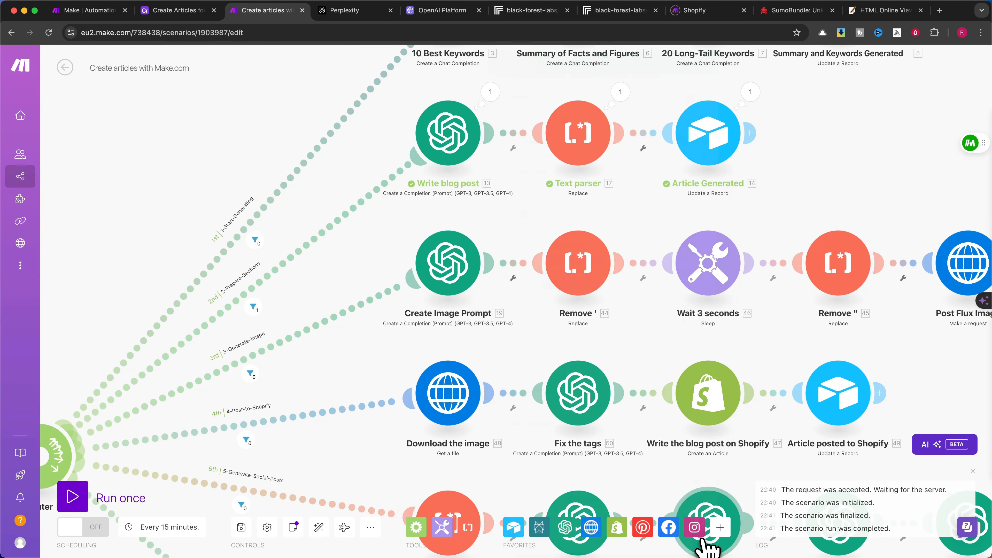
Check the search patterns of the Remove ' and Remove " text parsers on the image route, closing each module's settings.
left_click(576, 276)
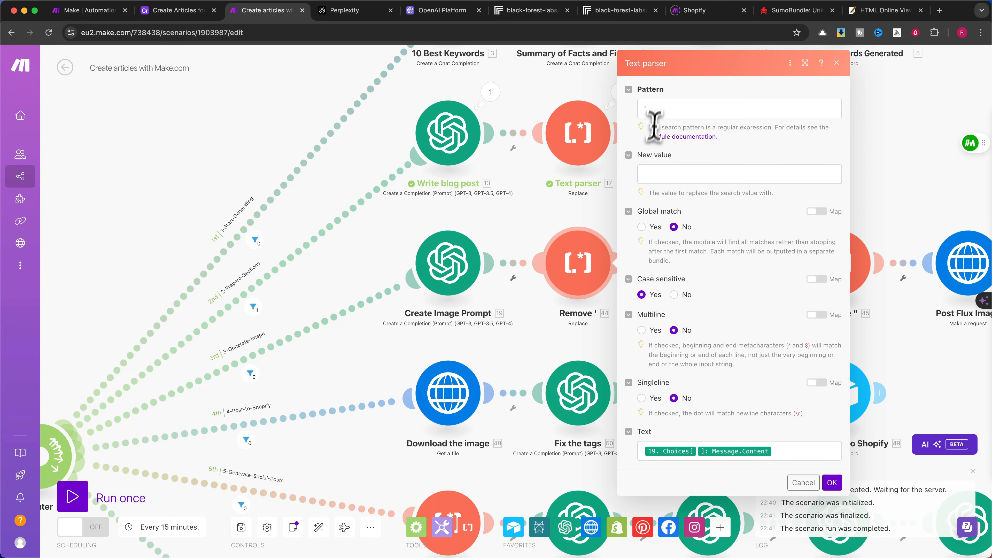
left_click(651, 108)
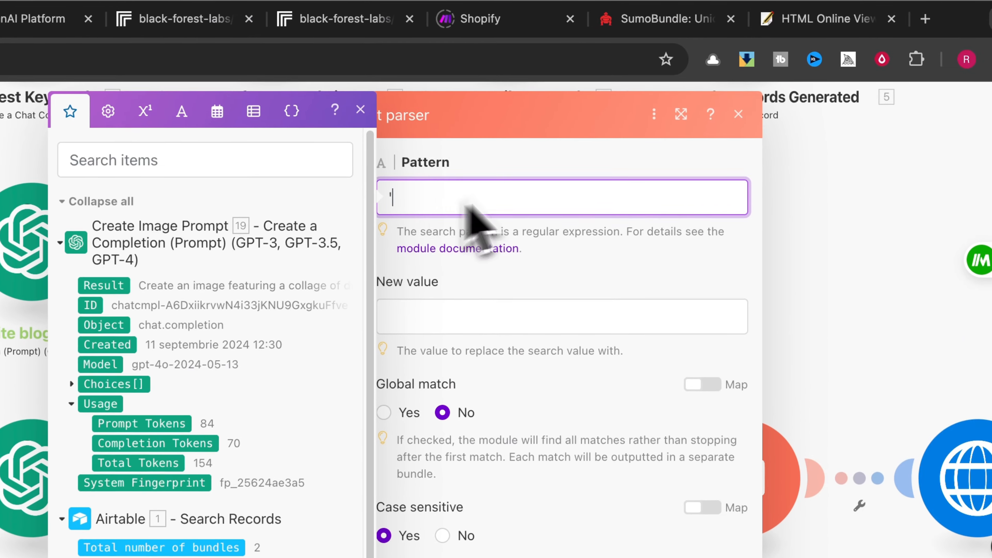
left_click(736, 115)
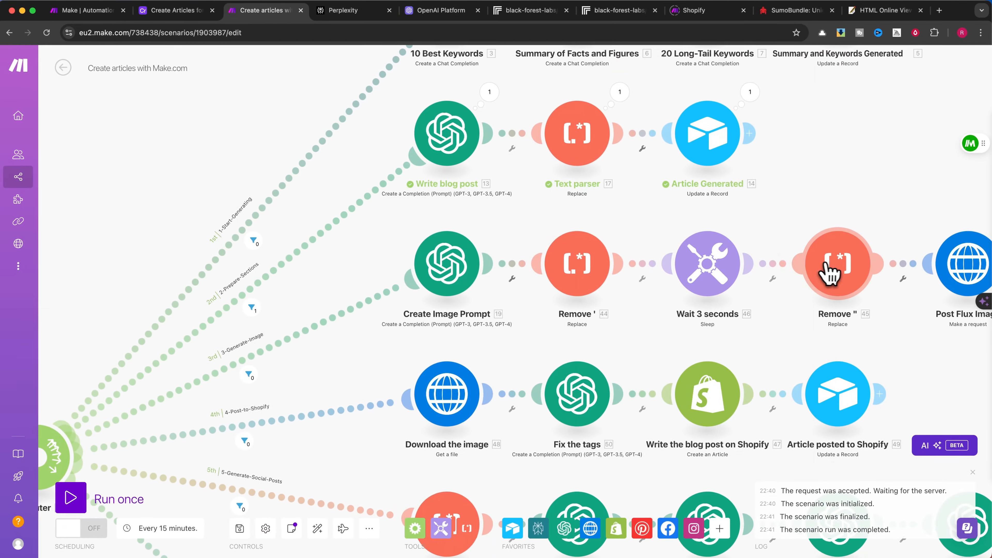
left_click(779, 480)
left_click(539, 112)
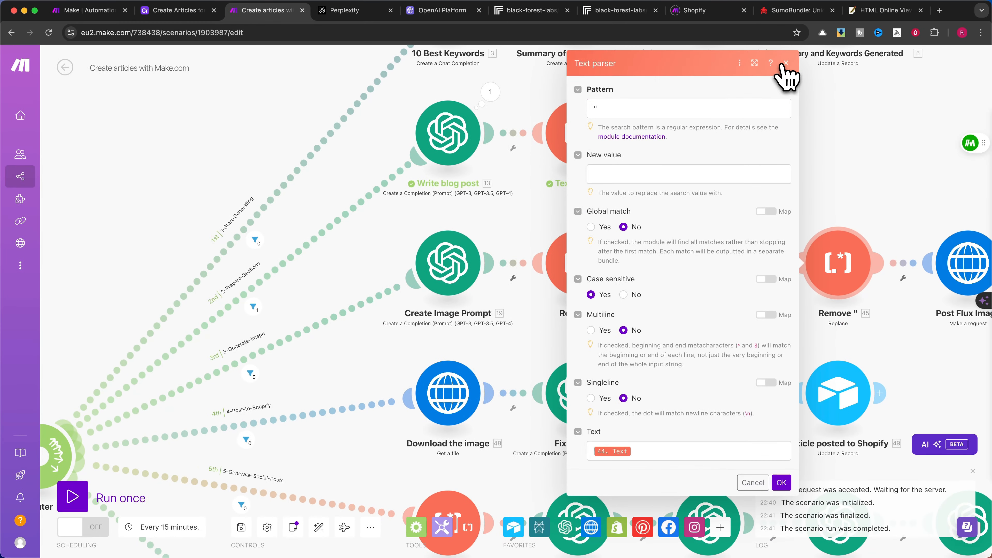
left_click(764, 59)
Check the delay setting of the Wait 3 seconds module and close it.
left_click_drag(790, 195, 486, 216)
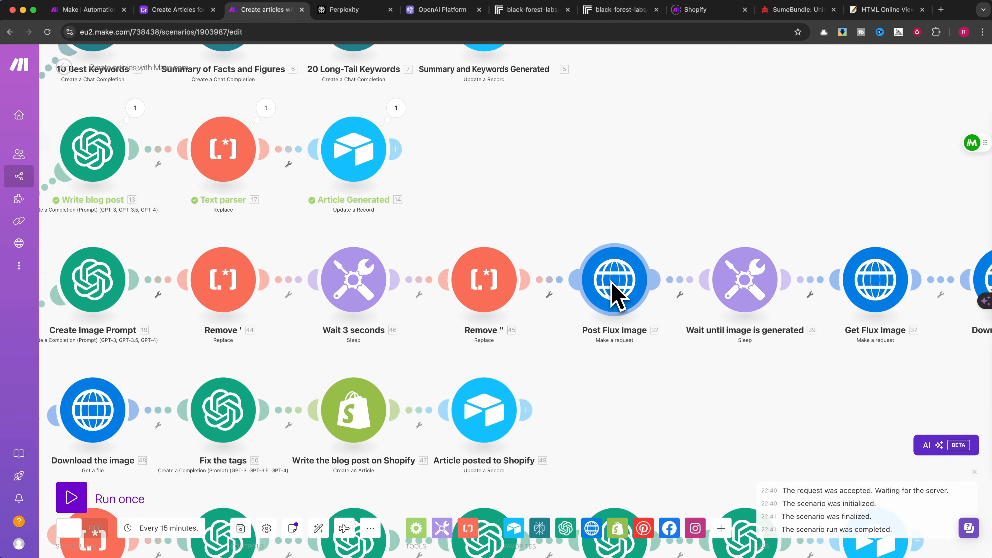
left_click(365, 293)
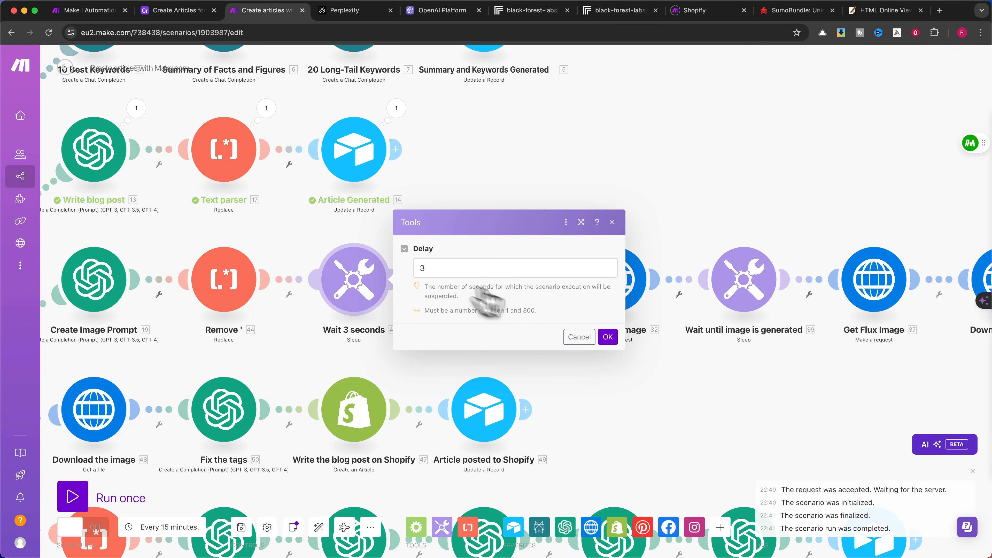
left_click(608, 337)
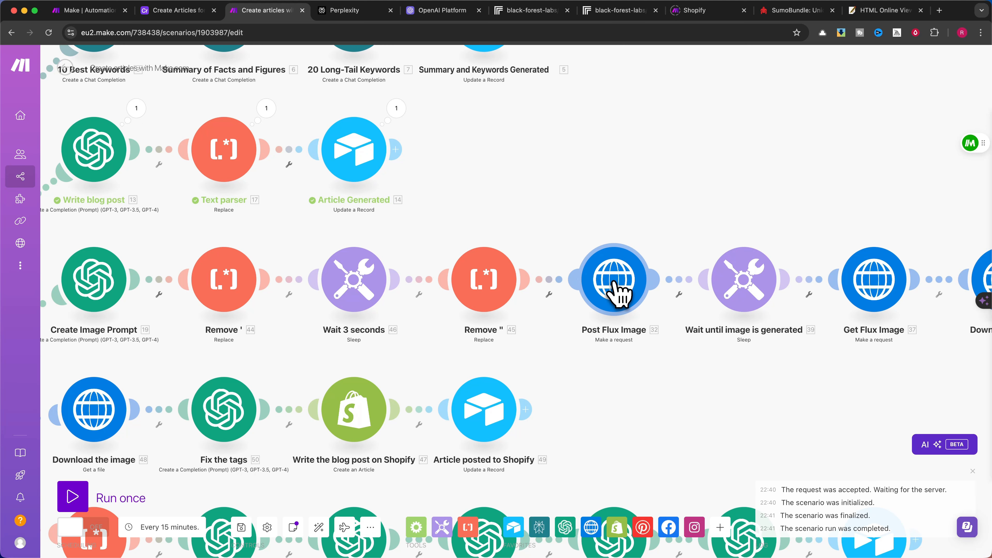
Open the settings of the Post Flux Image module and check its request URL.
left_click(617, 295)
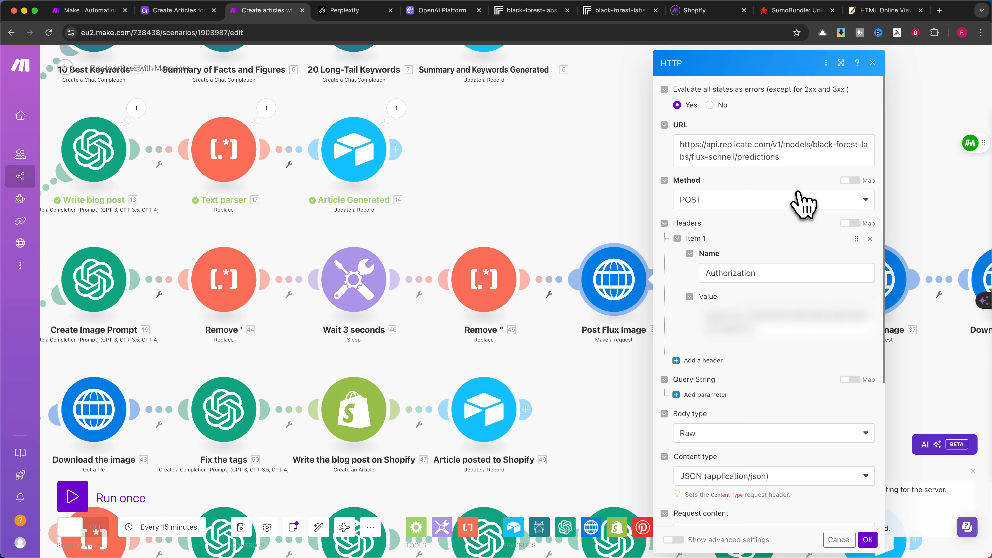
left_click_drag(788, 158, 710, 149)
left_click(792, 160)
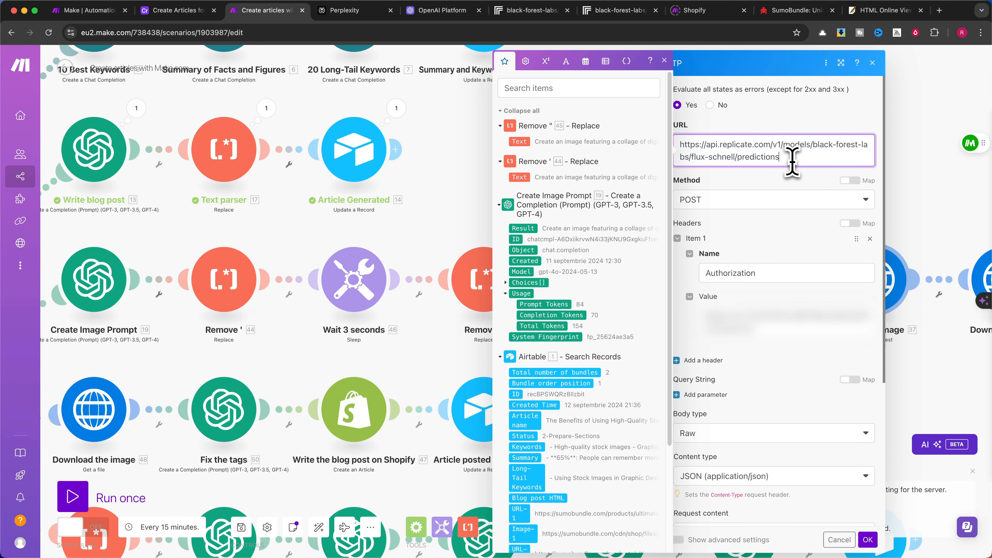
left_click(786, 127)
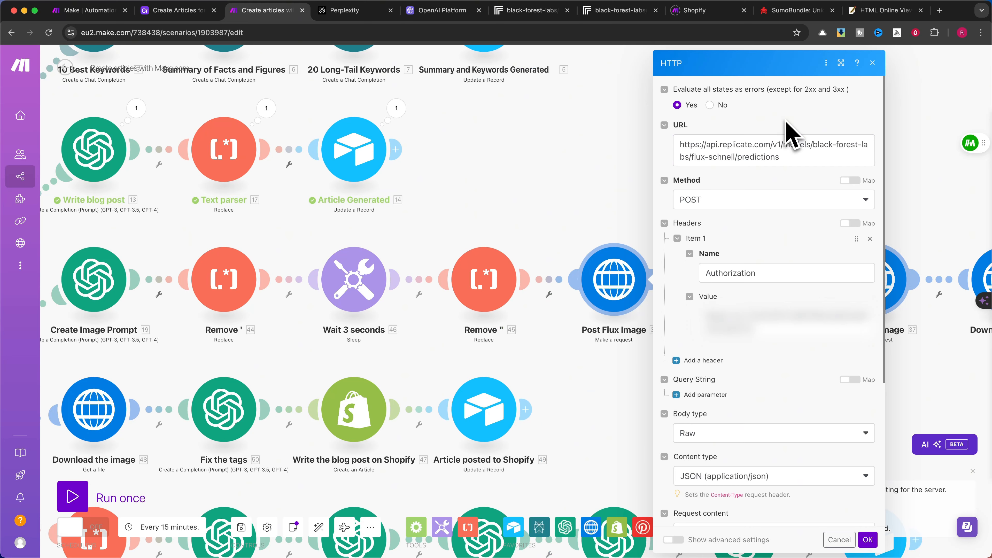
Switch to Replicate, search the Explore page for "schn" and open the black-forest-labs/flux-schnell model.
left_click(526, 14)
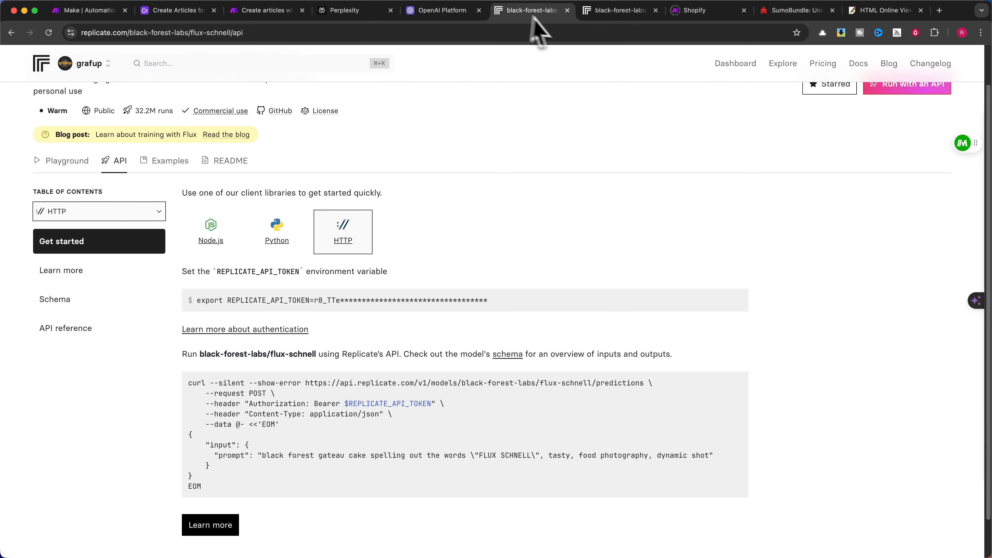
scroll(305, 106, "up", 1)
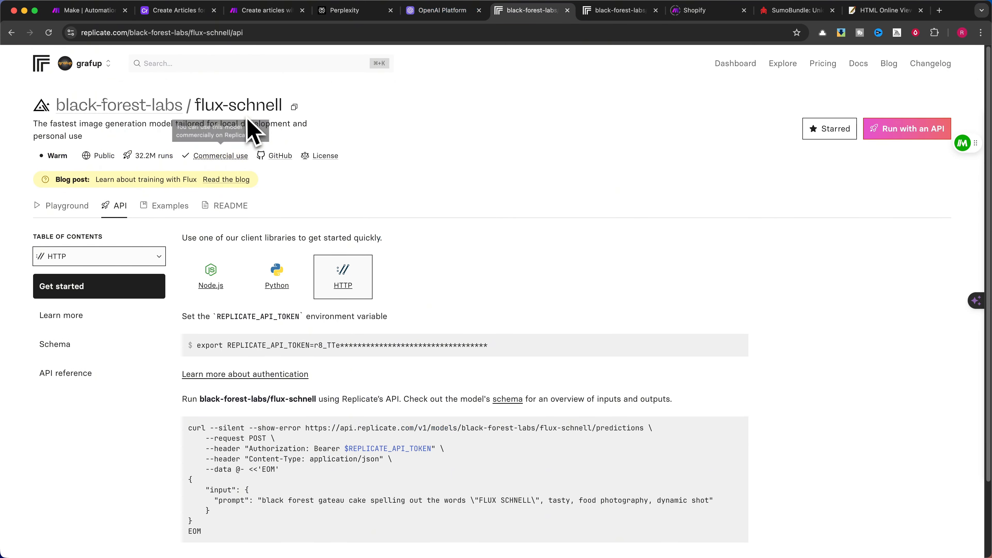
left_click(605, 12)
left_click(523, 11)
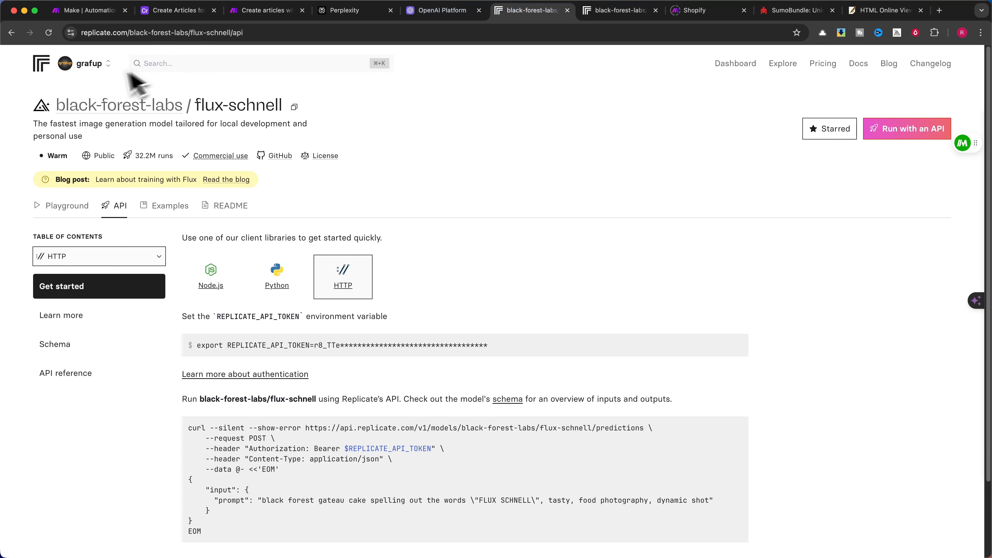
left_click(43, 67)
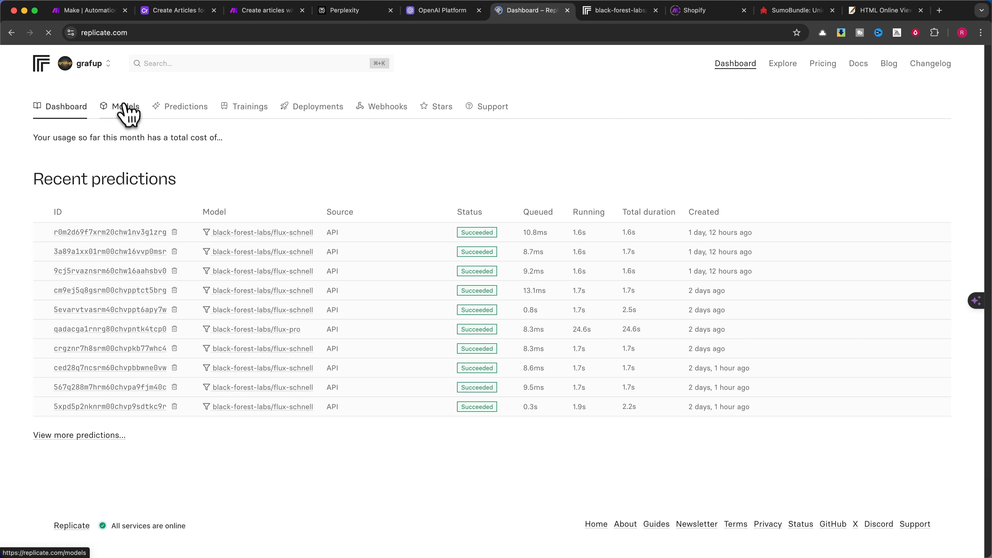
left_click(785, 65)
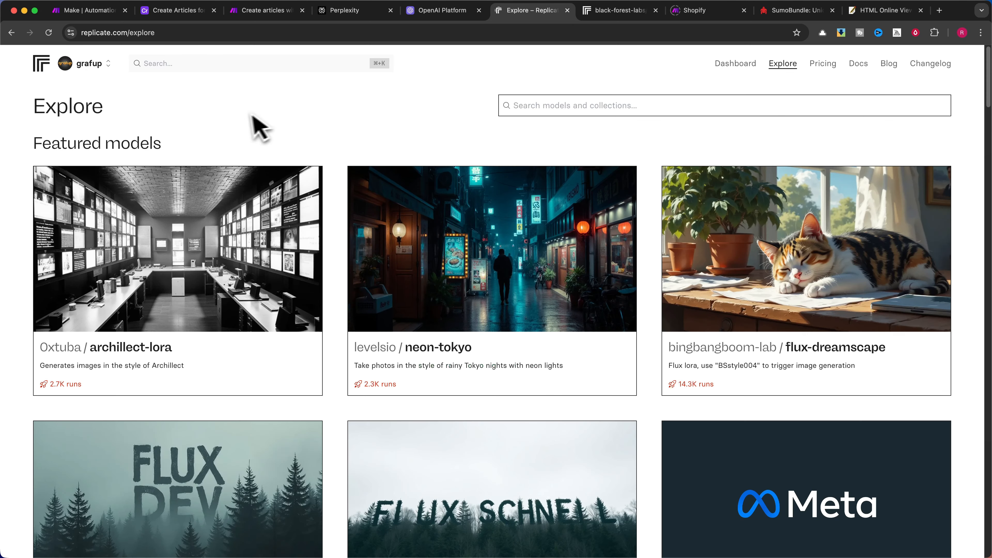
left_click(619, 107)
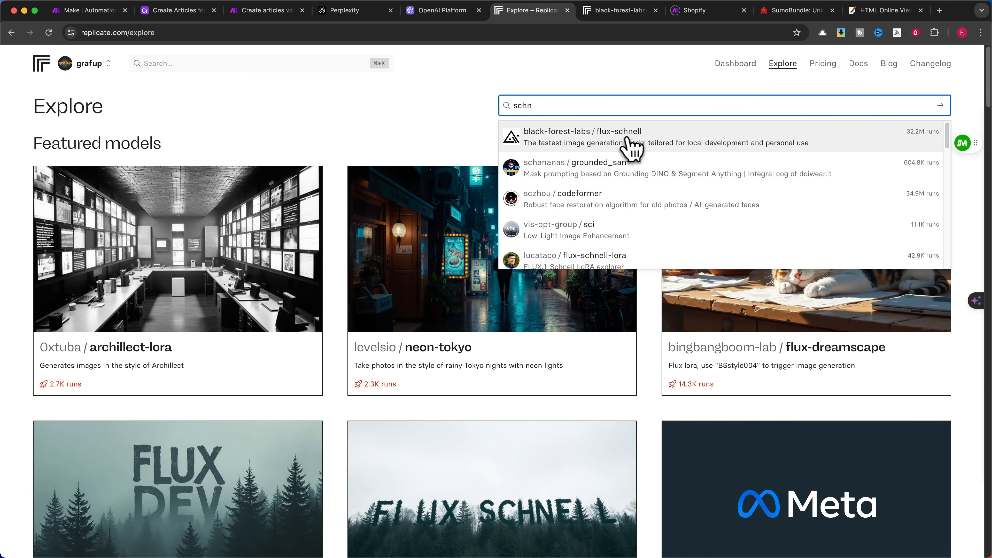
left_click(624, 137)
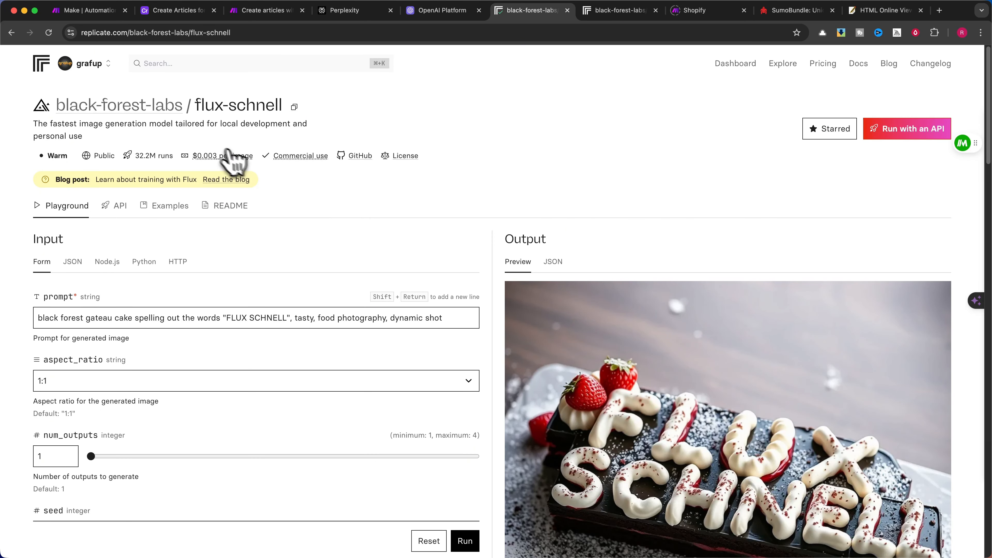
Examine the flux-schnell model's name and its price per image on the model page.
left_click_drag(194, 105, 287, 107)
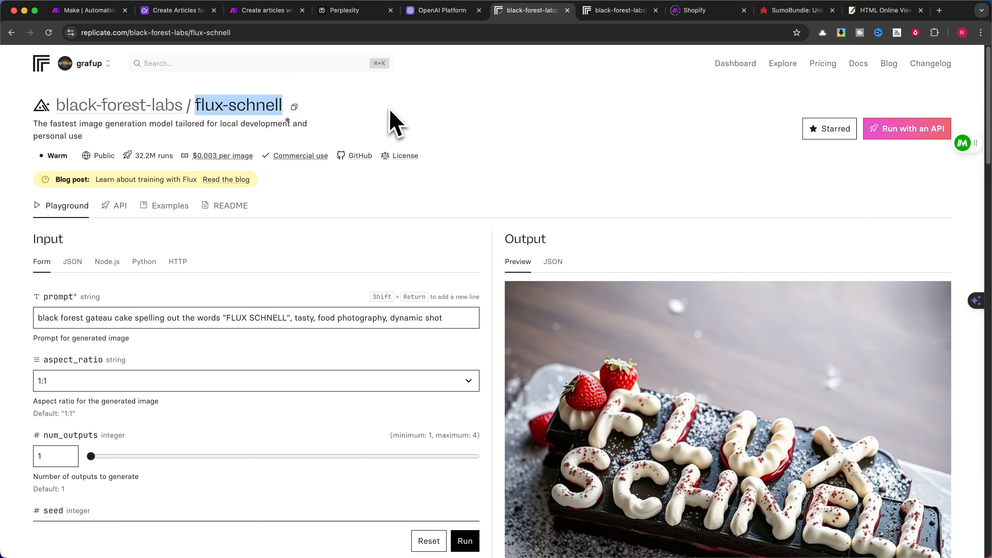
left_click(355, 111)
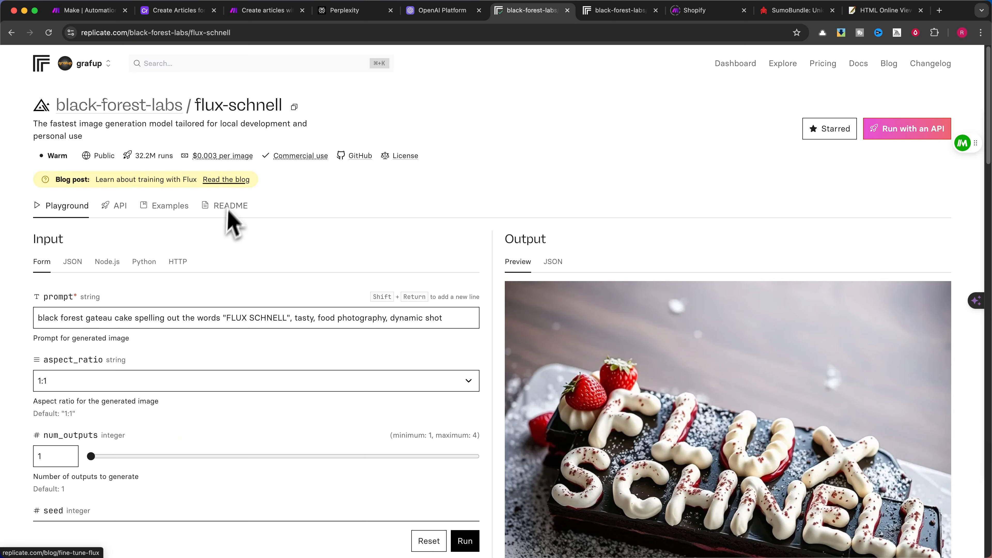
mouse_move(211, 163)
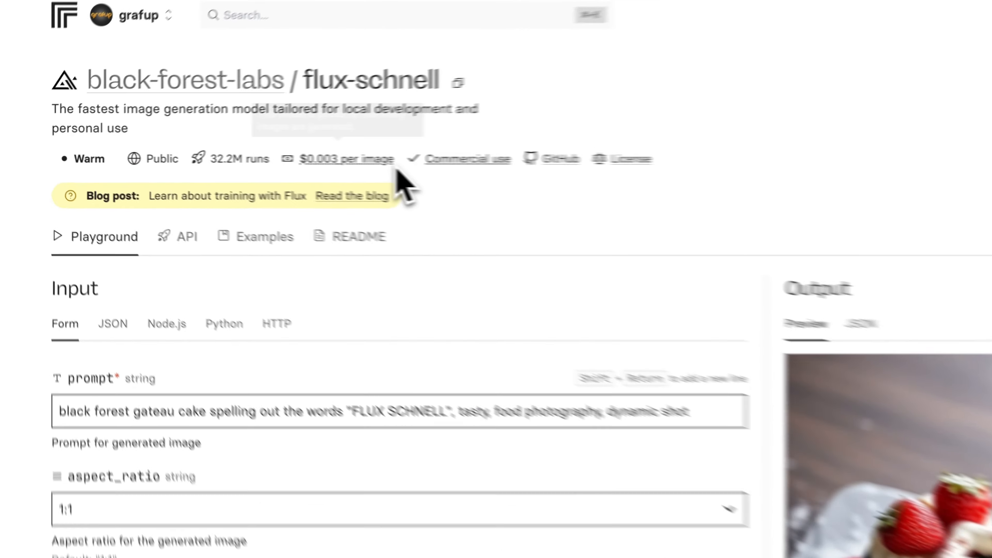
left_click_drag(252, 159, 191, 161)
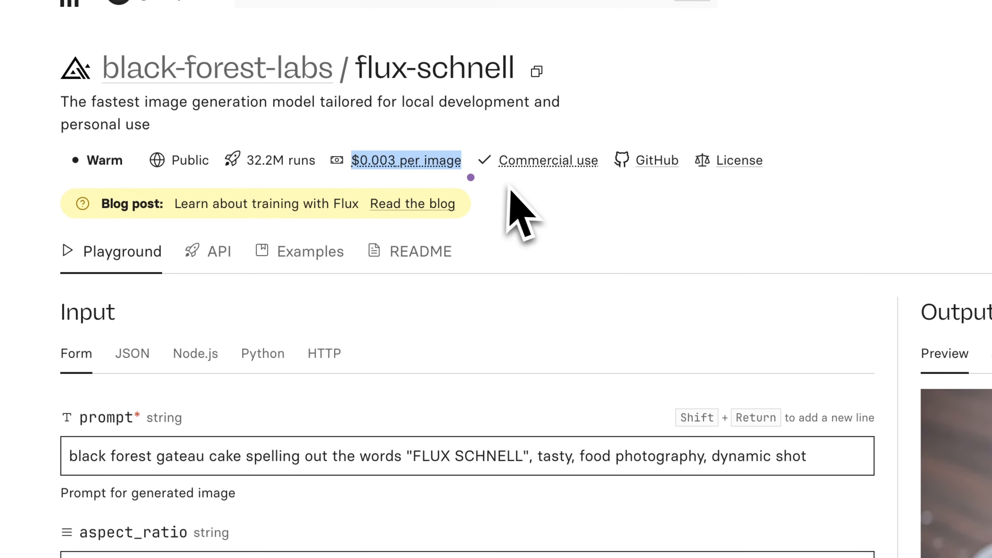
left_click(521, 202)
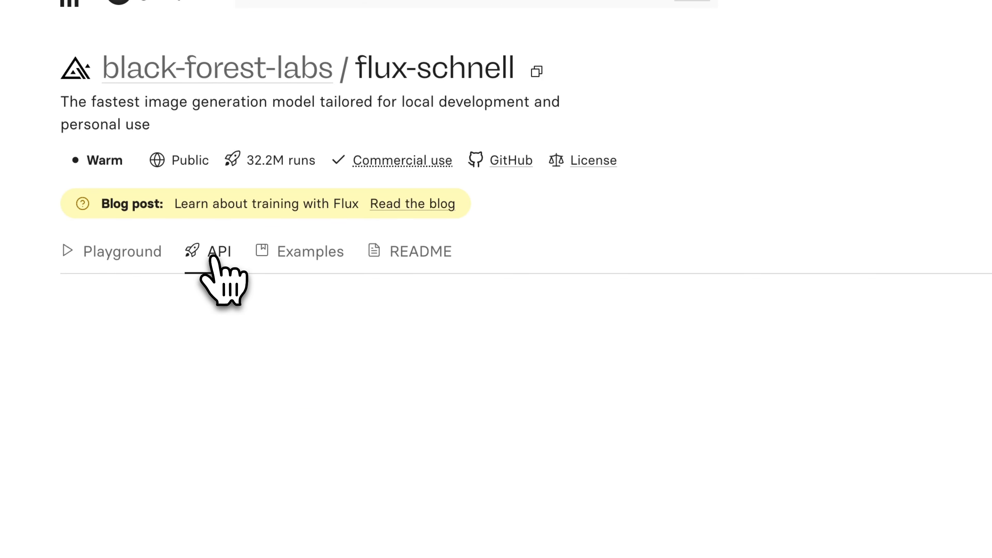
Show the HTTP instructions on flux-schnell's API page and select the predictions endpoint URL in the curl example.
left_click(638, 381)
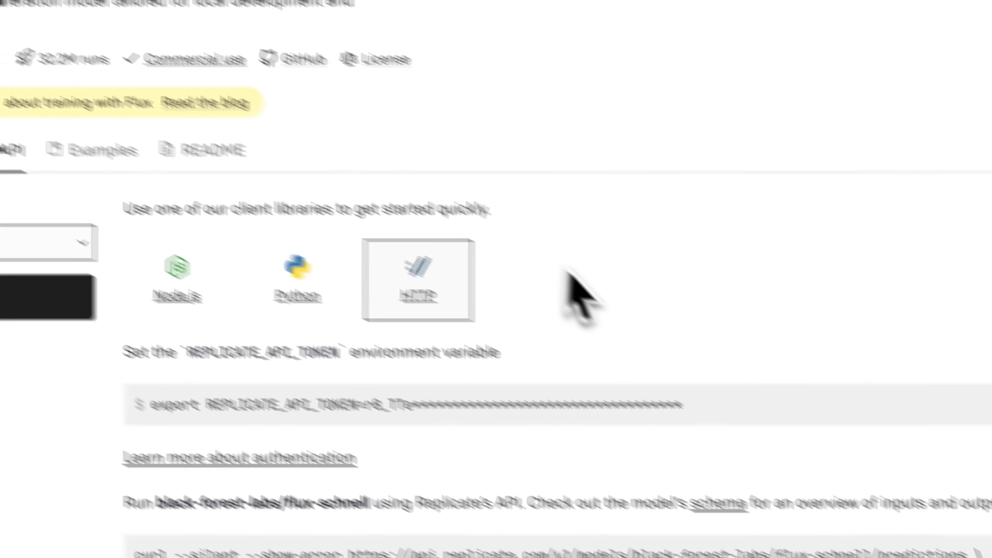
scroll(570, 274, "down", 5)
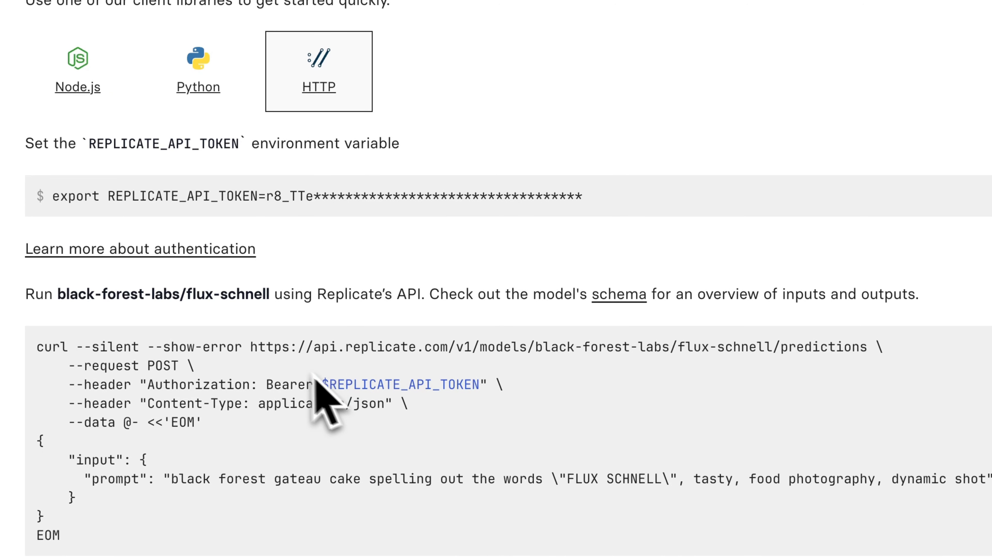
left_click_drag(357, 350, 867, 347)
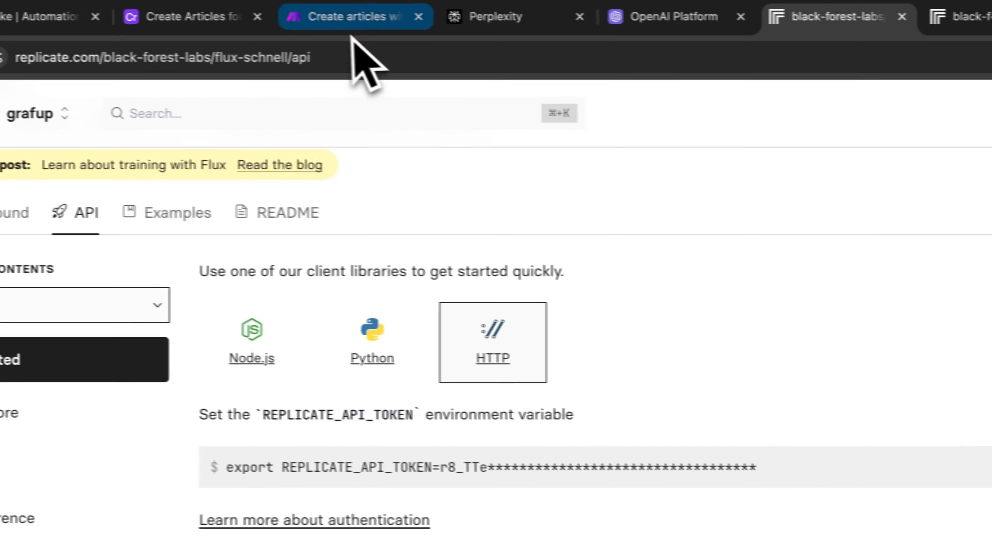
Compare the URL of the Post Flux Image module in Make with the endpoint on Replicate's API page.
left_click(313, 21)
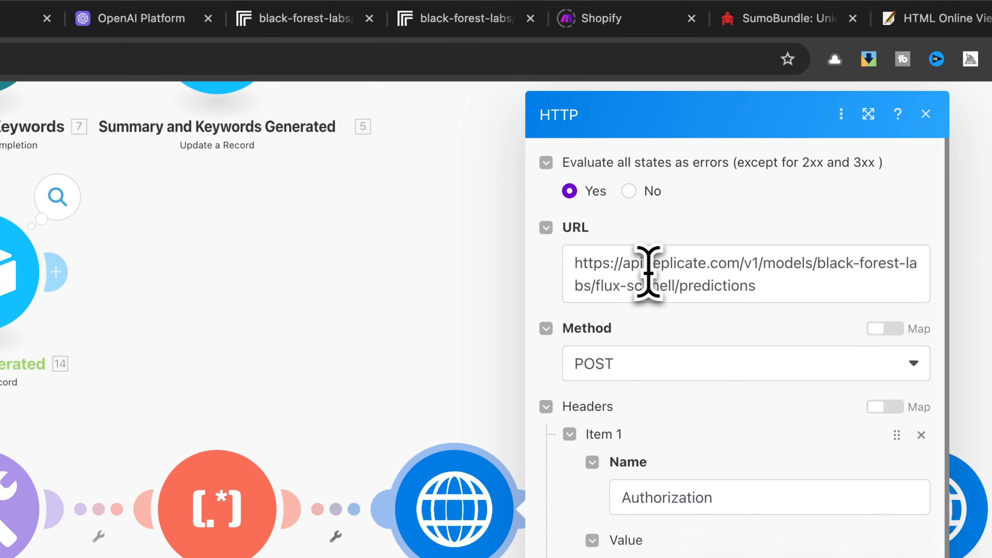
left_click(766, 289)
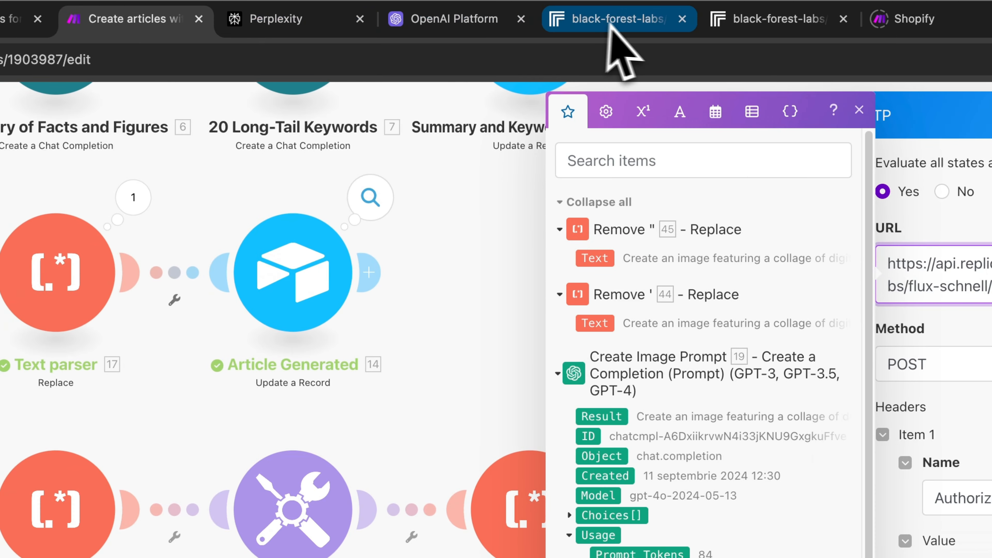
left_click(352, 19)
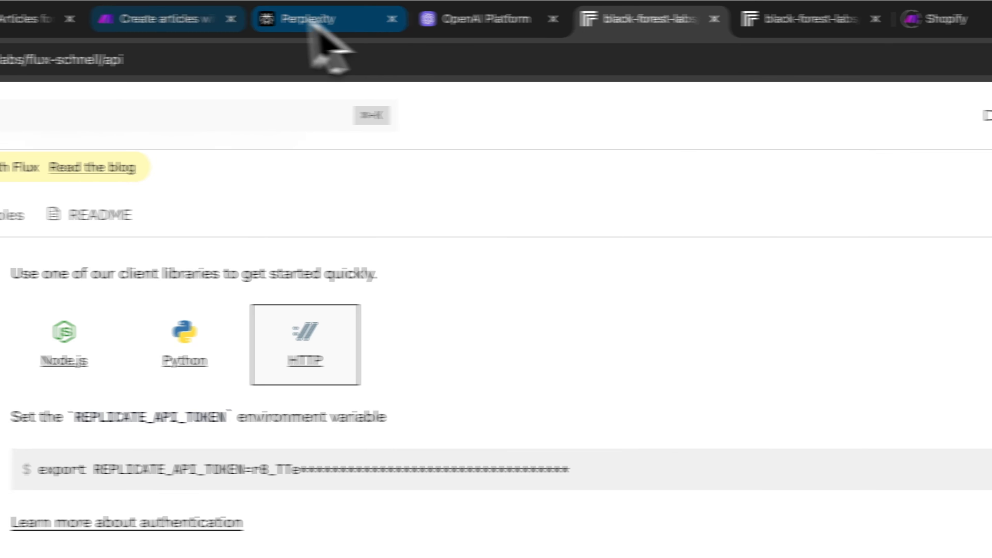
left_click(135, 19)
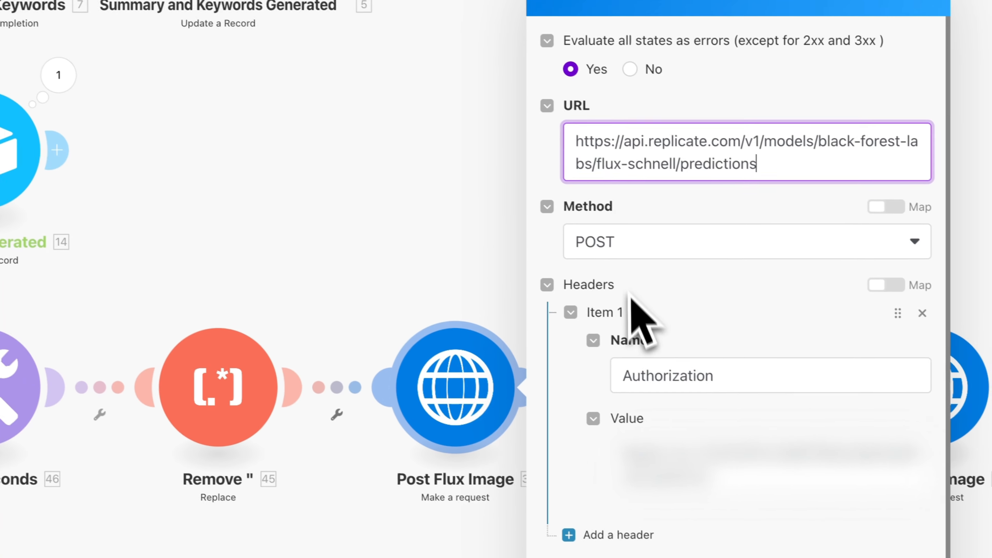
Check the Authorization header of Post Flux Image against the Bearer token header in Replicate's curl example.
scroll(768, 352, "down", 3)
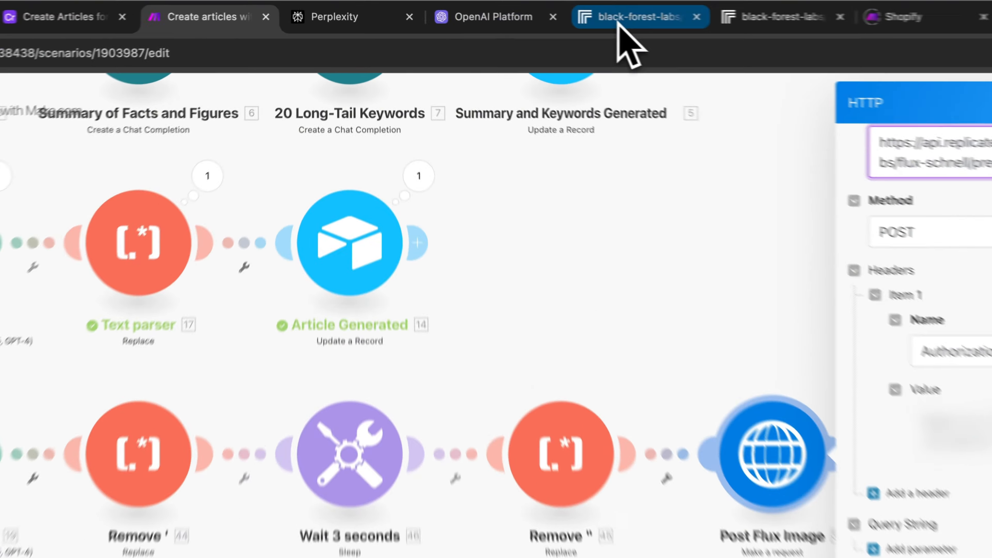
left_click(519, 11)
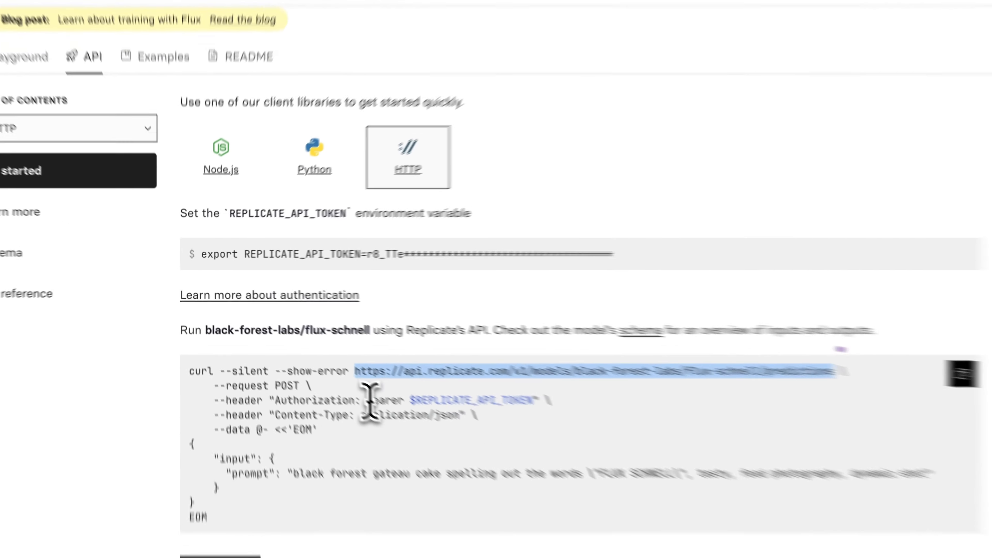
double_click(317, 361)
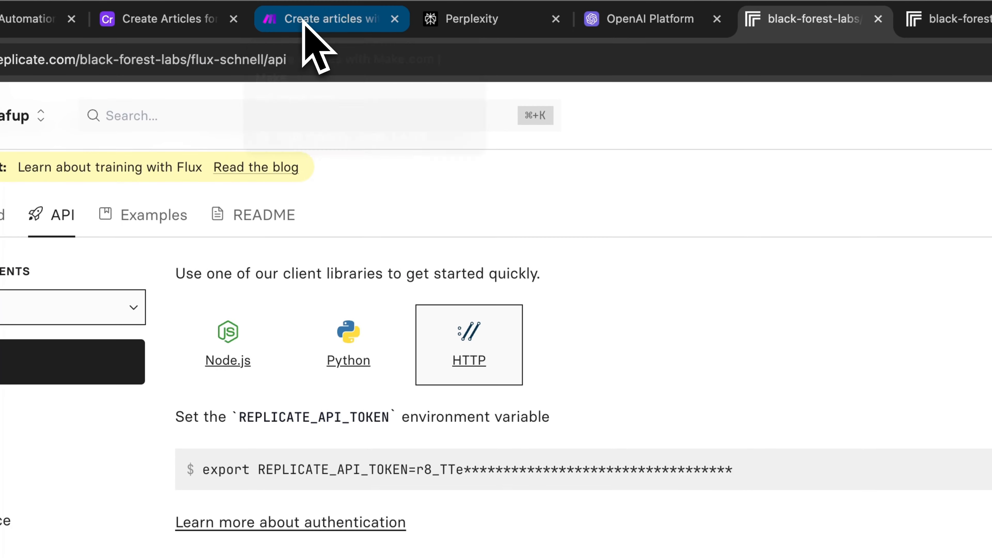
Return to Make, review the body type, content type and JSON request content of Post Flux Image, and confirm its settings.
left_click(303, 21)
scroll(699, 469, "down", 3)
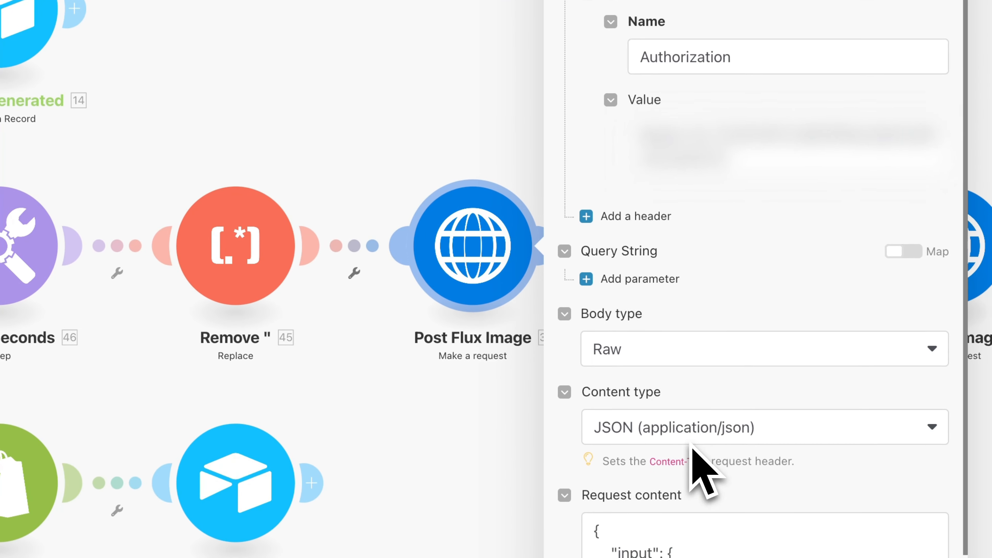
scroll(691, 446, "down", 1)
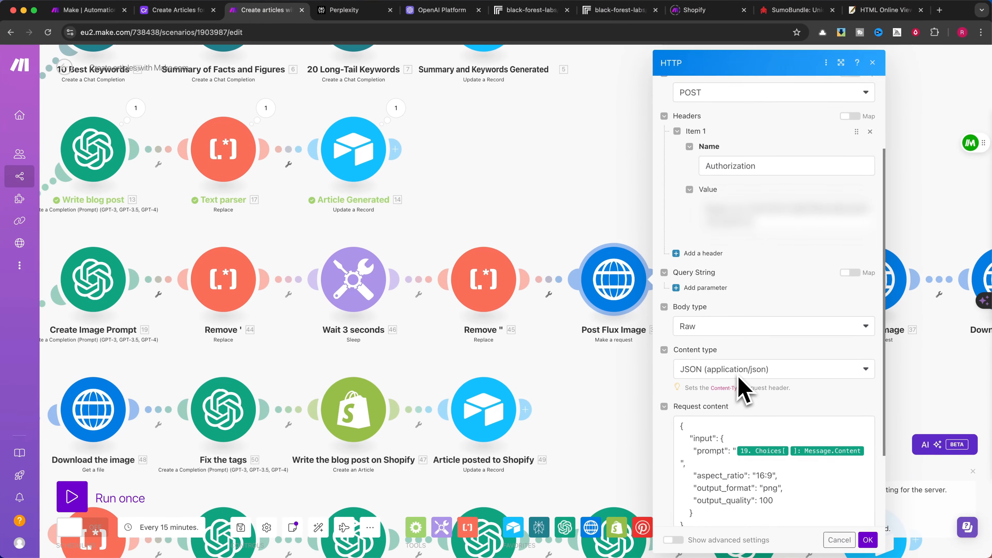
scroll(744, 391, "down", 2)
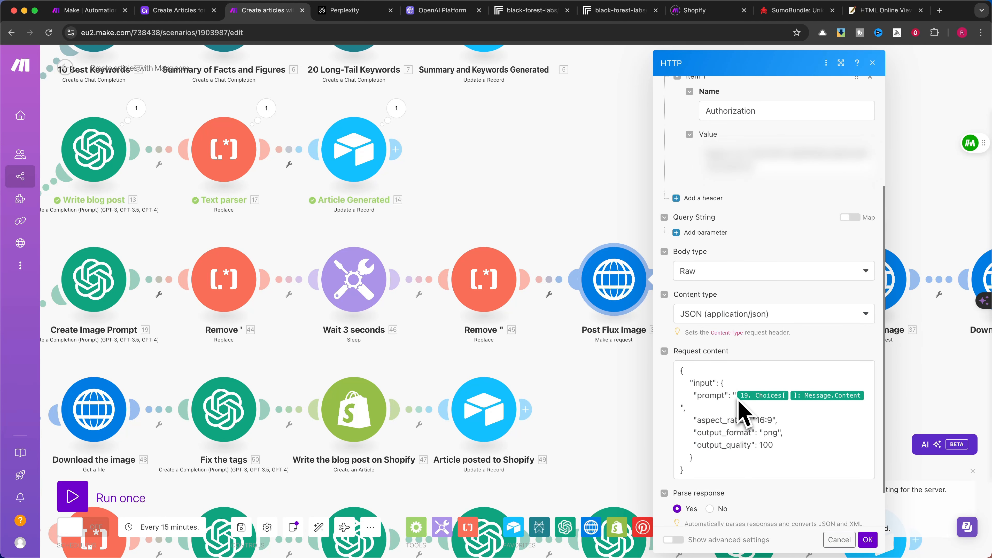
scroll(785, 429, "down", 1)
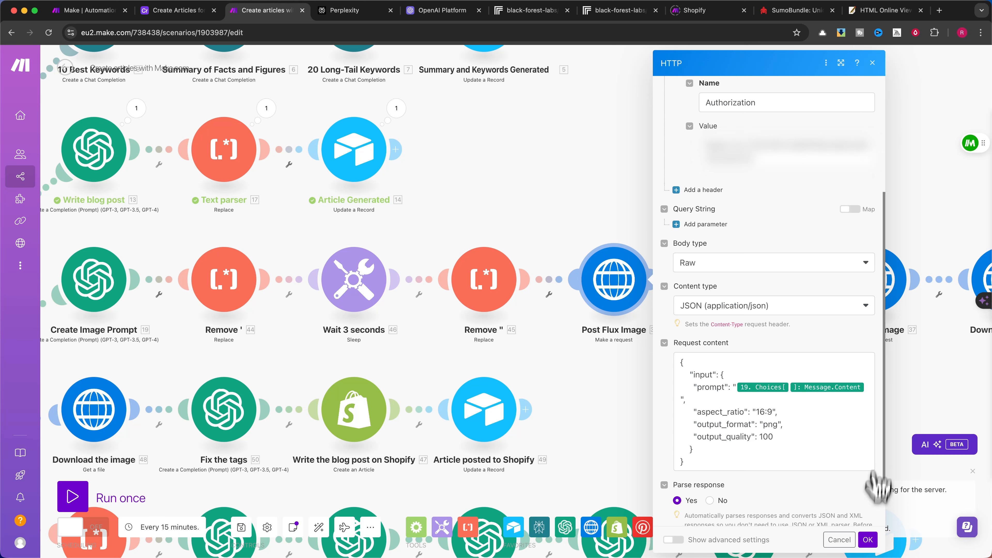
left_click(867, 540)
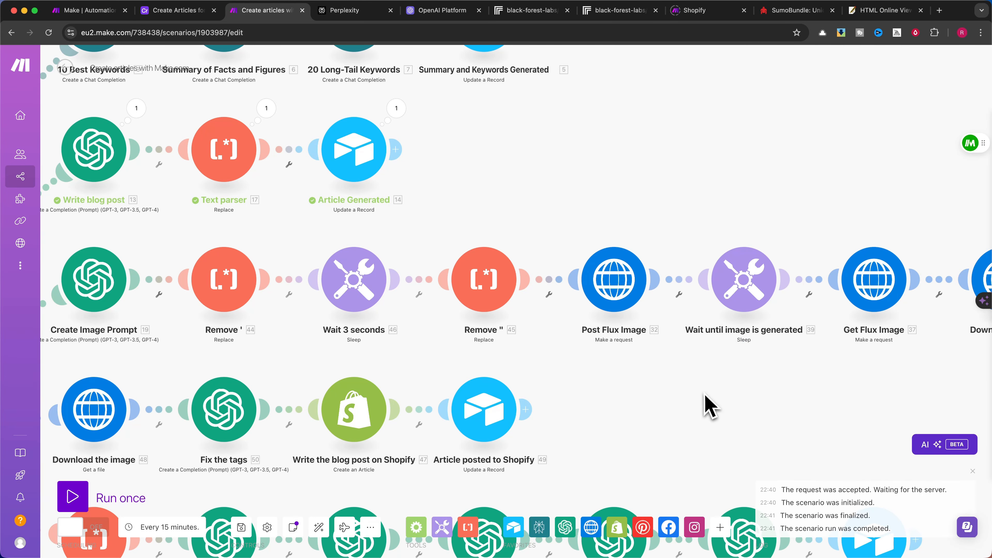
Check the delay of the Wait until image is generated module and close its settings.
left_click_drag(718, 384, 381, 381)
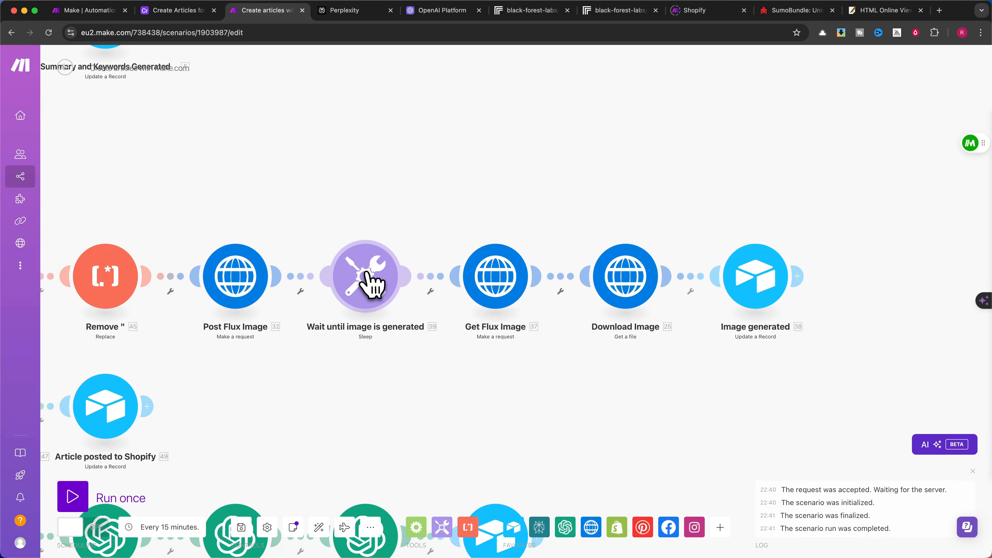
left_click(371, 288)
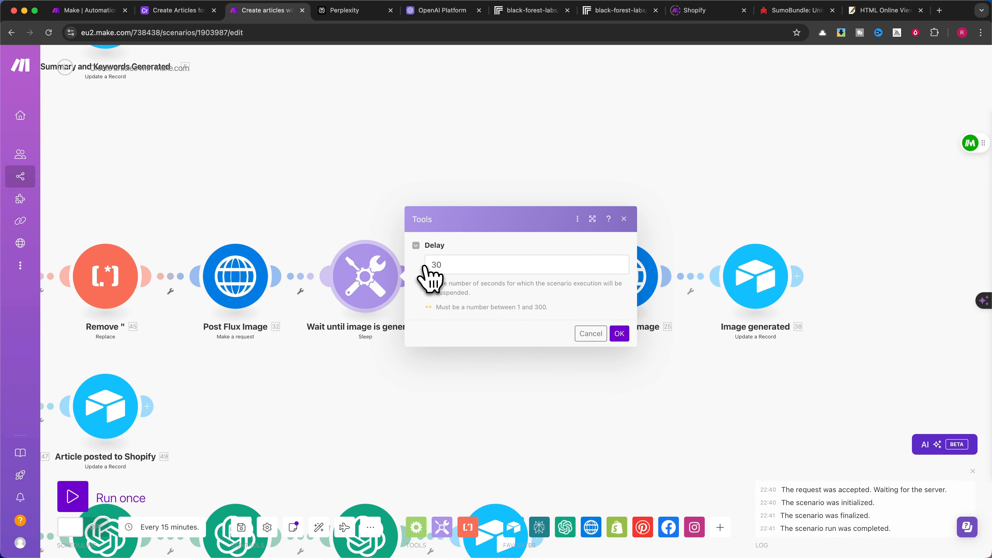
left_click(624, 220)
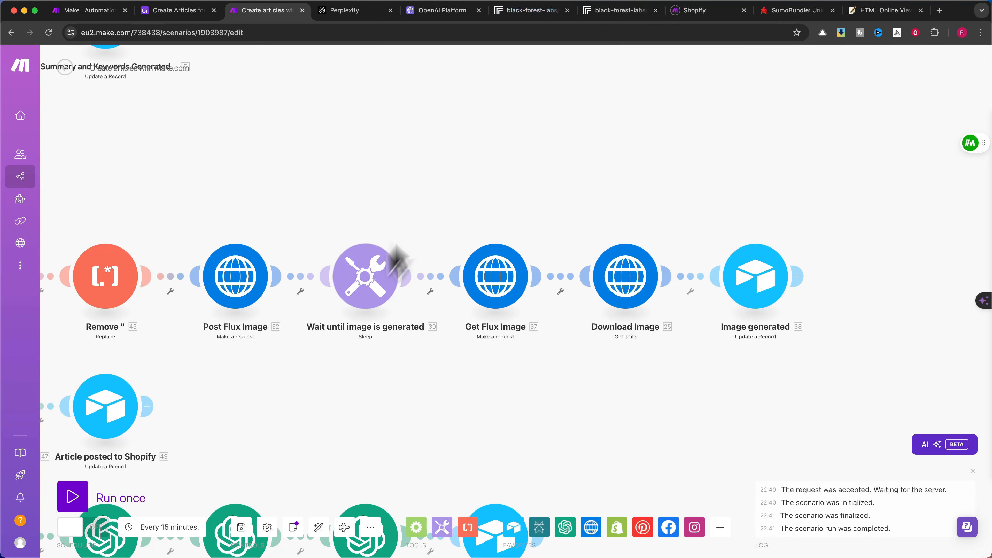
Switch to Replicate and browse the other Flux models published by black-forest-labs.
left_click(534, 10)
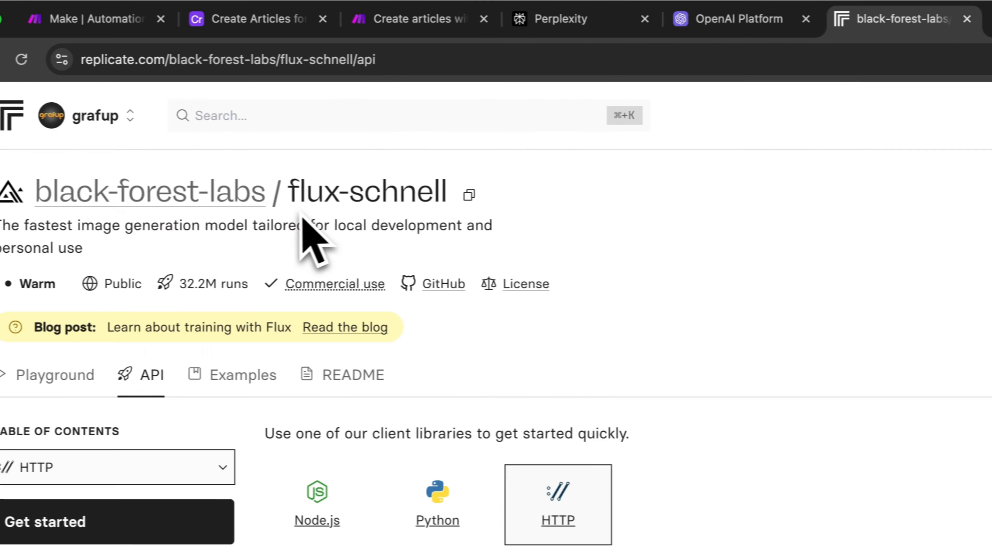
left_click(254, 194)
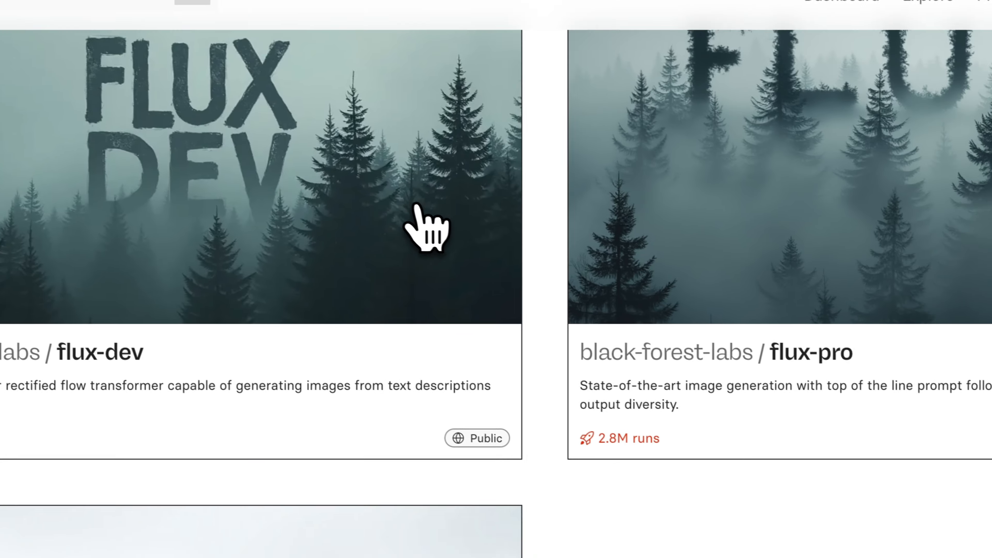
scroll(416, 204, "down", 3)
scroll(405, 204, "up", 4)
scroll(401, 204, "down", 4)
scroll(304, 242, "up", 4)
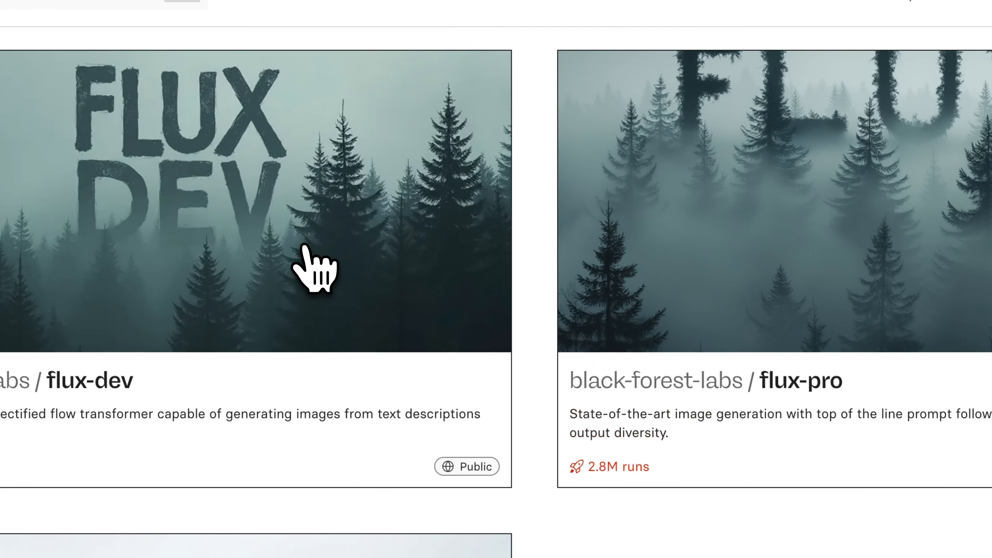
Open the flux-pro model's API page and show its HTTP request example.
left_click(800, 387)
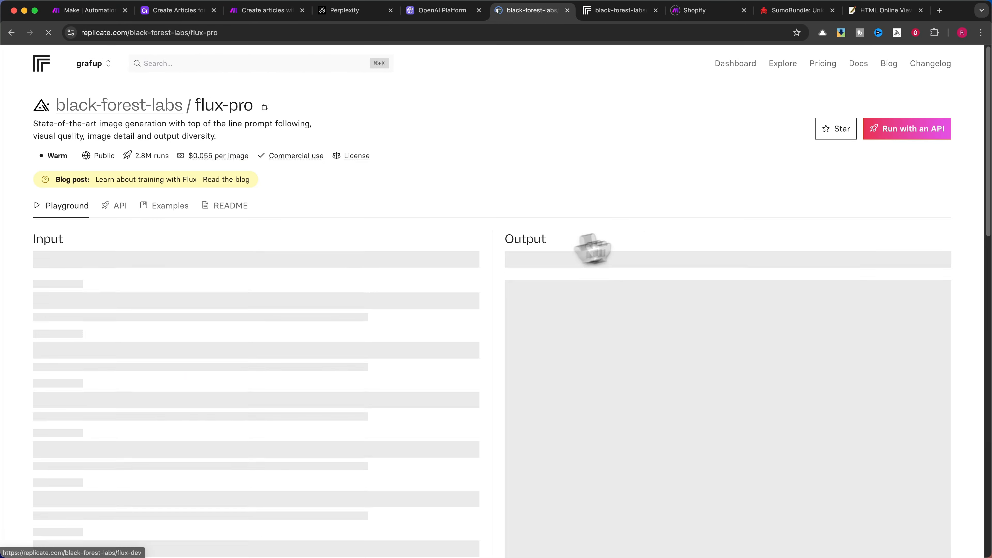
left_click(117, 206)
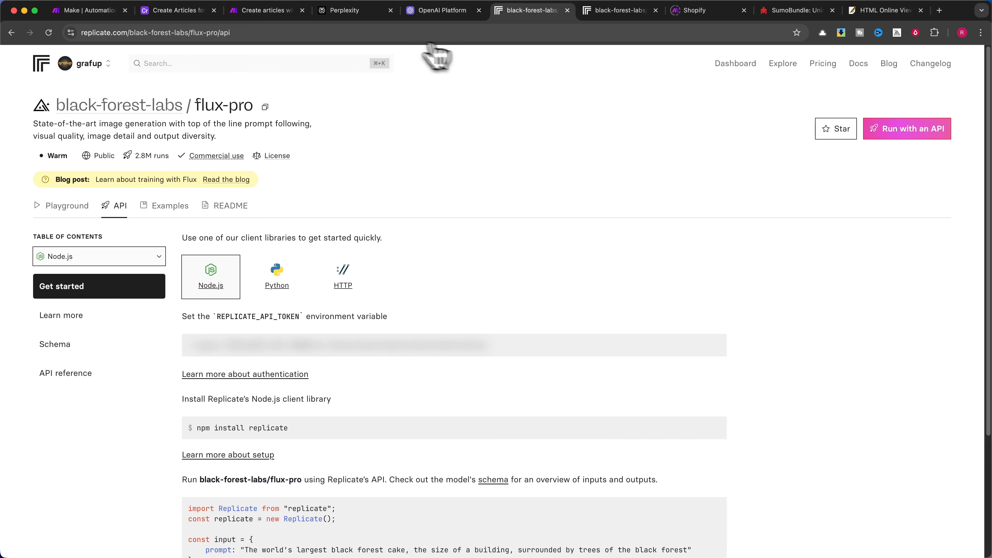
left_click(344, 276)
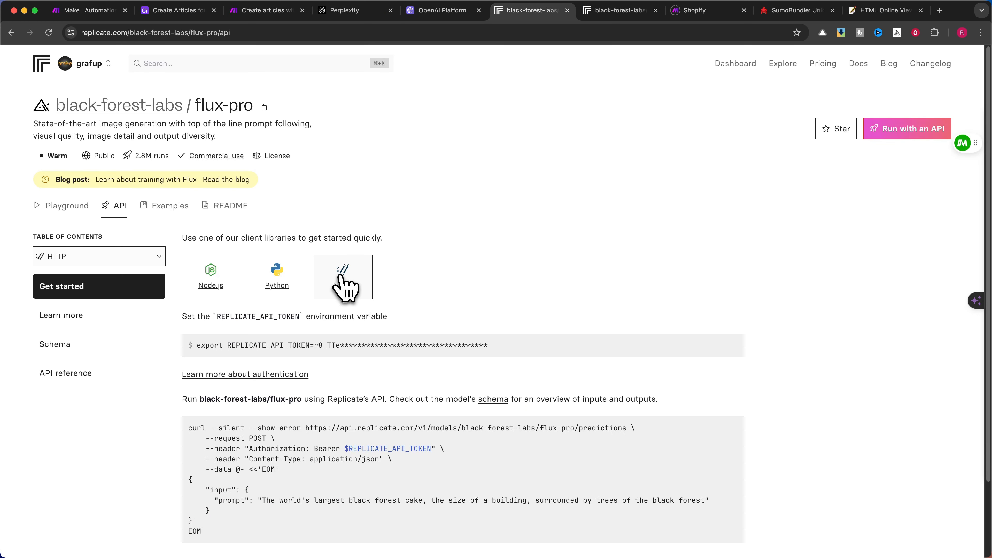
Return to Make, check the Get Flux Image module's URL mapping against Post Flux Image's urls output, review its header, and confirm the settings.
left_click(251, 12)
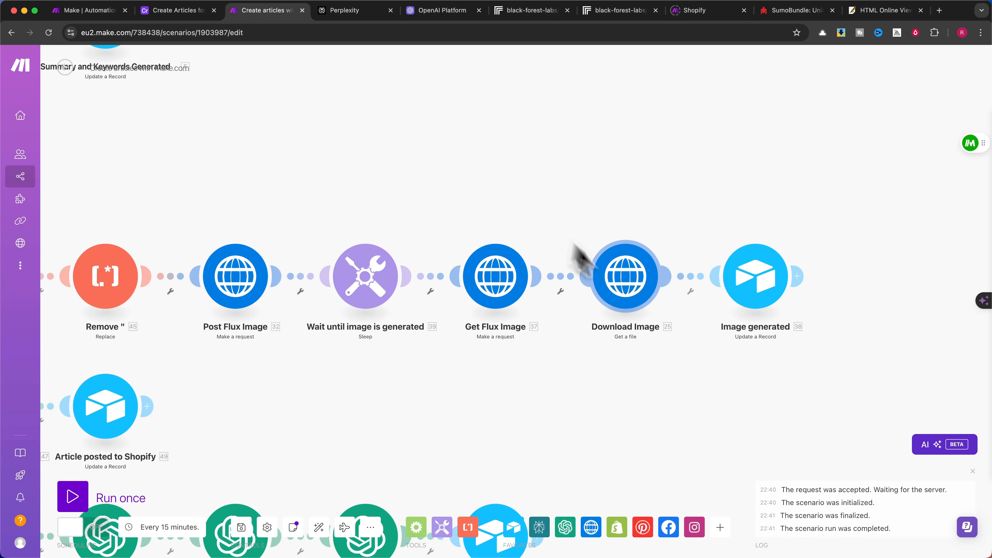
left_click(502, 291)
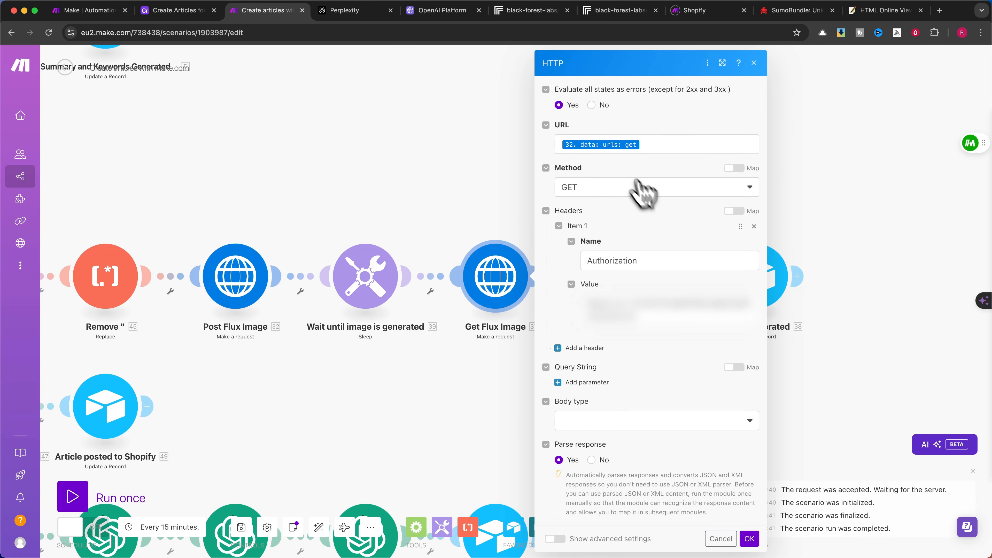
left_click(646, 149)
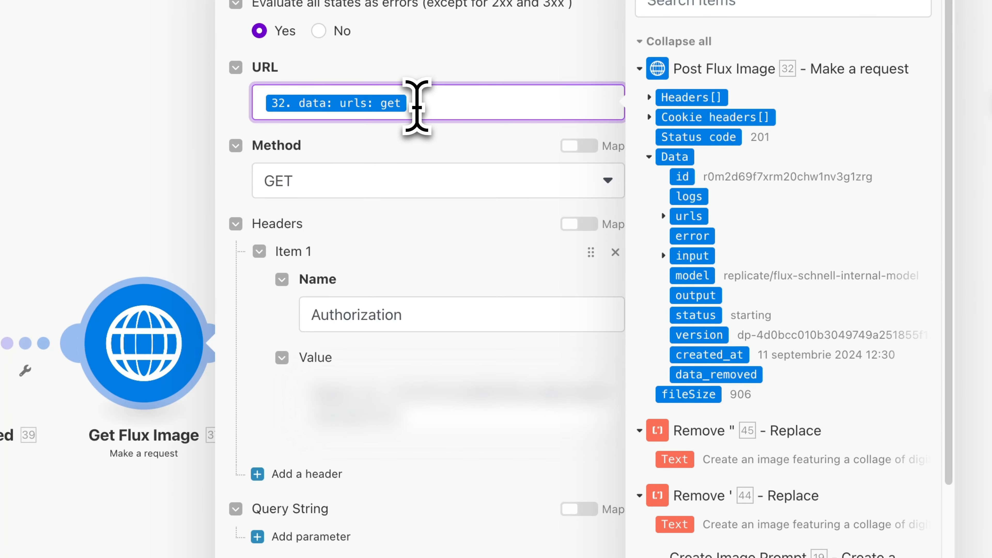
left_click(664, 216)
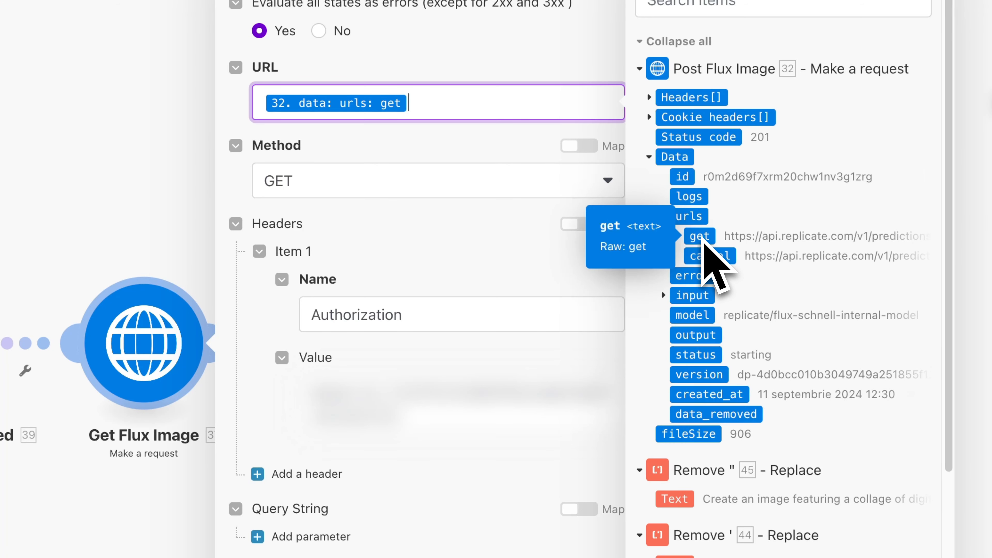
left_click(404, 156)
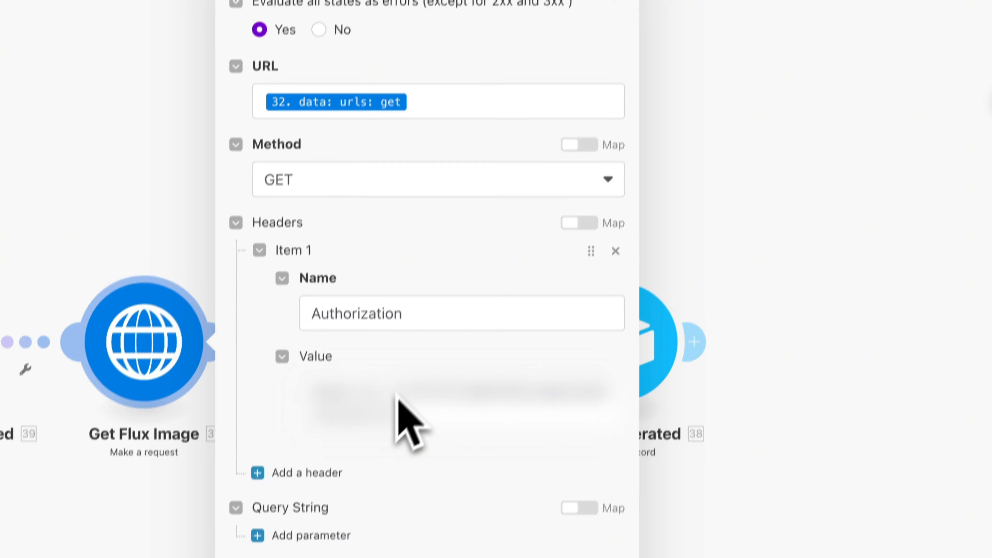
left_click(655, 524)
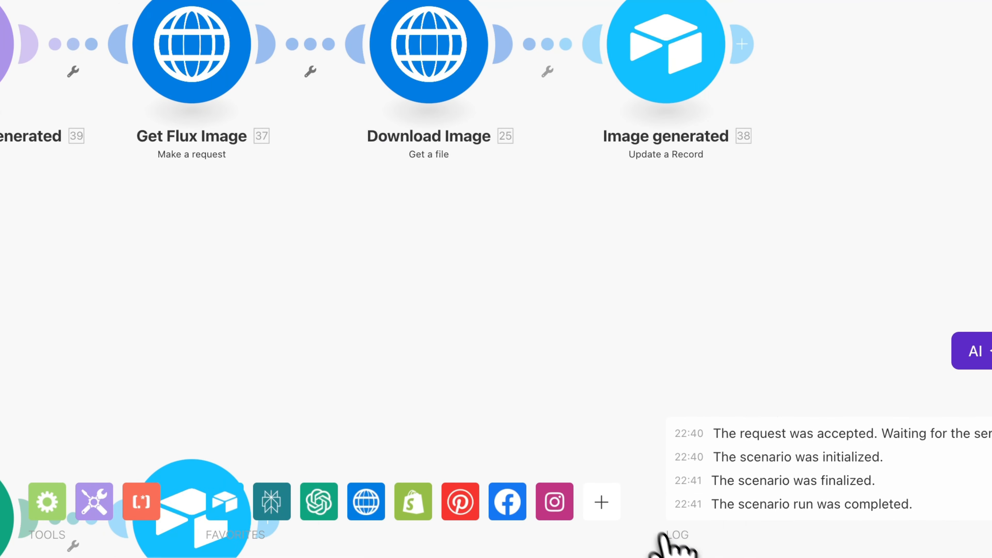
Check the Download Image module's URL mapping against the output array of Get Flux Image and confirm its settings.
left_click(457, 86)
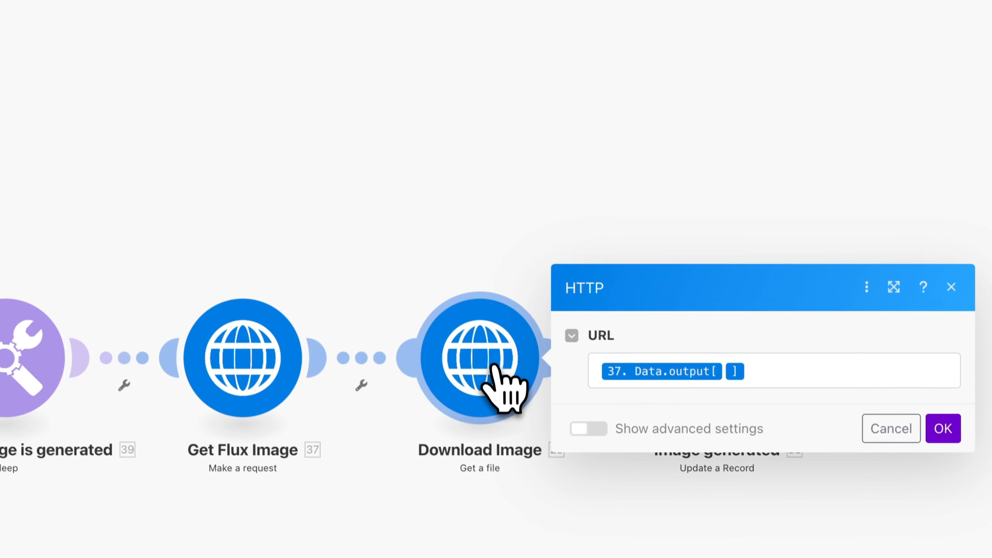
left_click(752, 385)
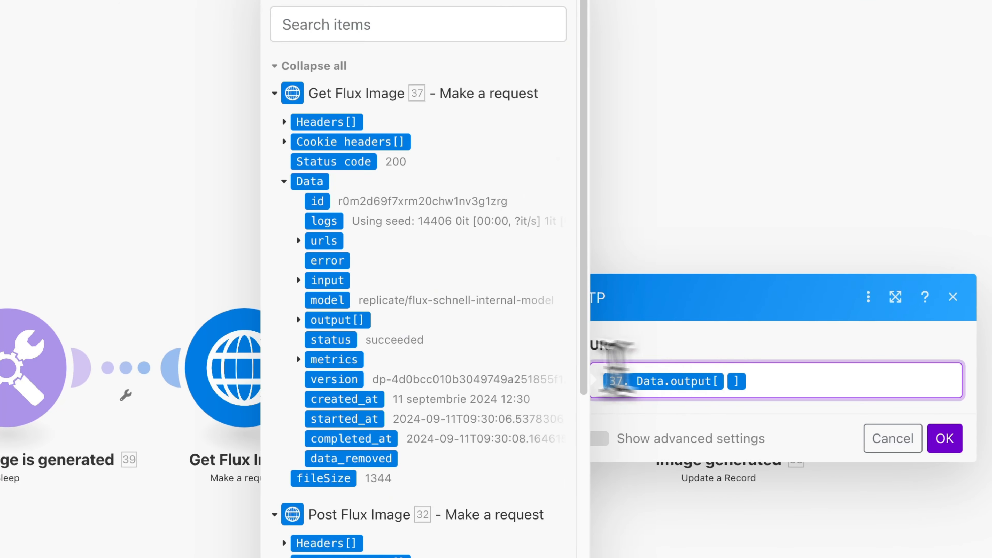
left_click(298, 320)
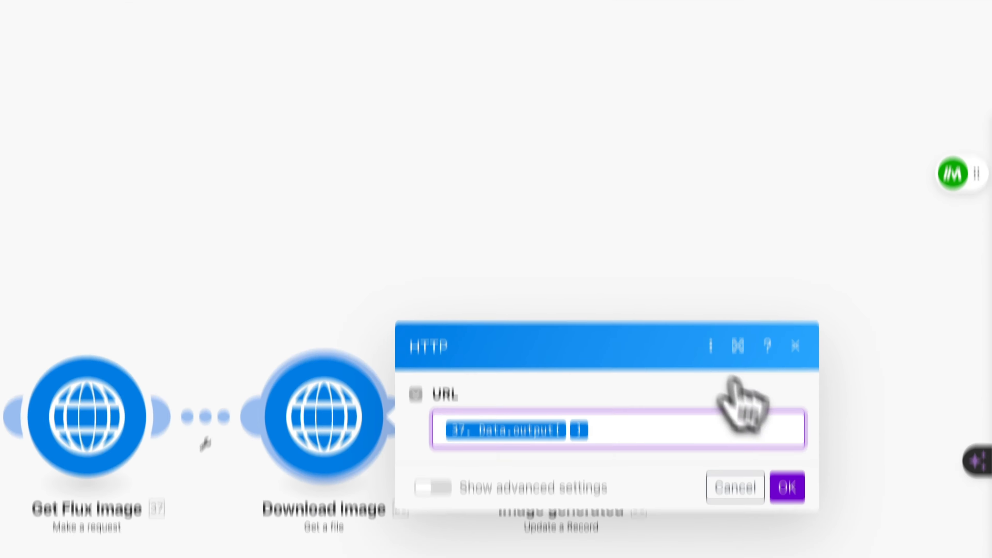
left_click(841, 499)
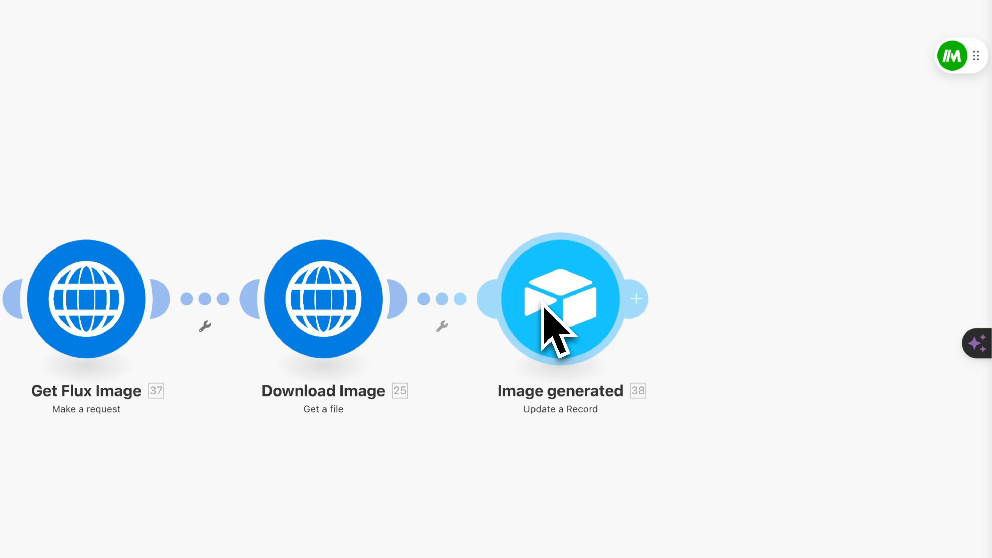
Review the Image generated module's Airtable record fields, including Status and the Main thumbnail file URL mapping, and close its settings.
left_click_drag(569, 228, 330, 199)
left_click(373, 346)
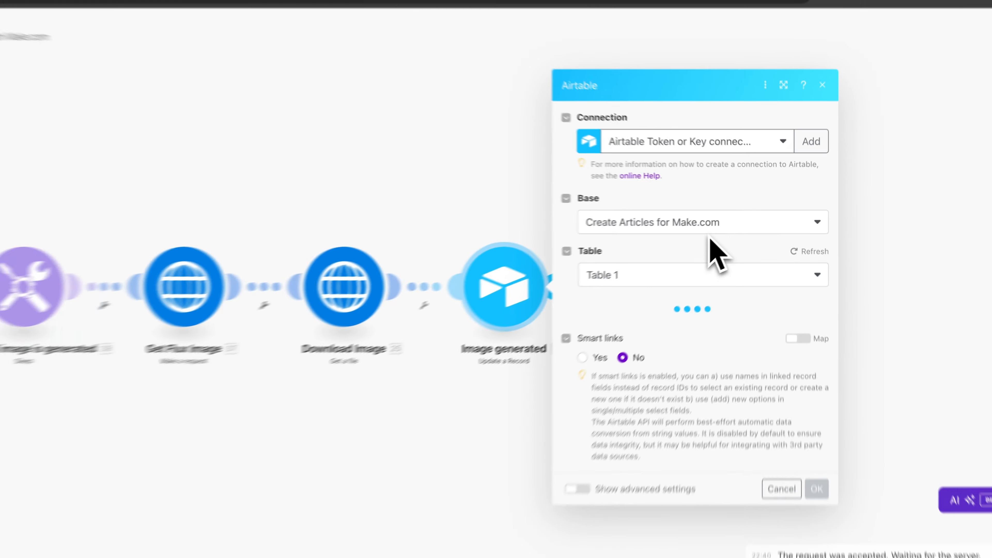
scroll(709, 236, "down", 2)
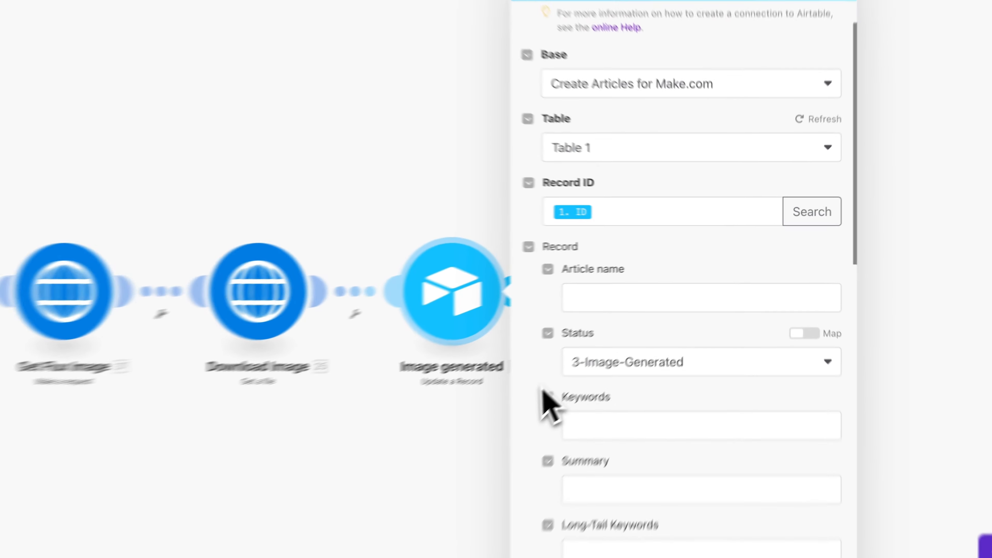
scroll(628, 356, "down", 10)
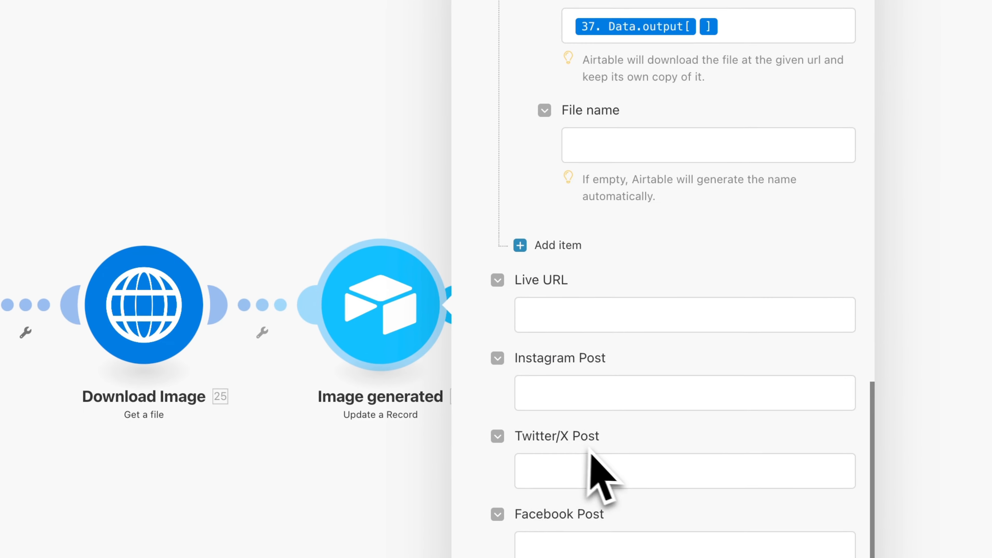
scroll(680, 362, "up", 3)
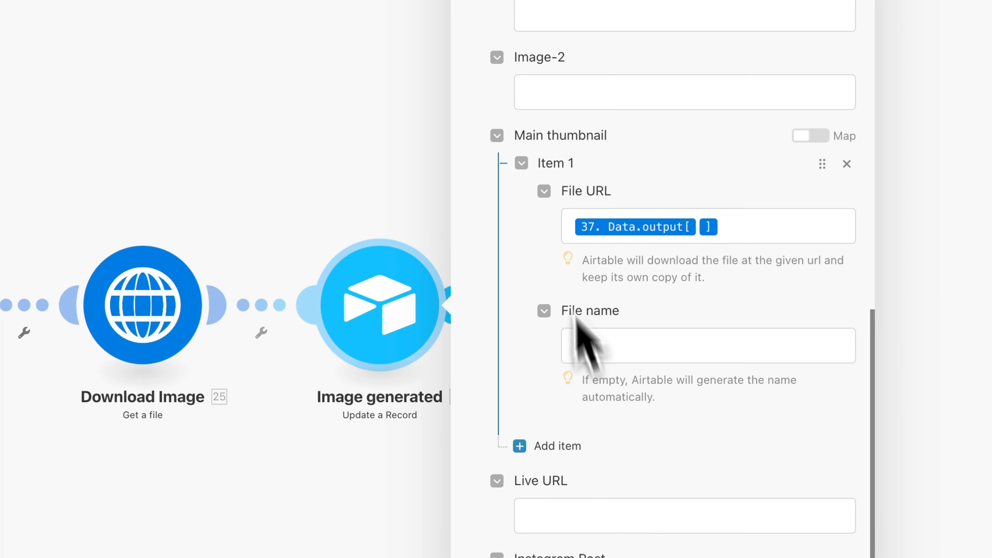
left_click(731, 228)
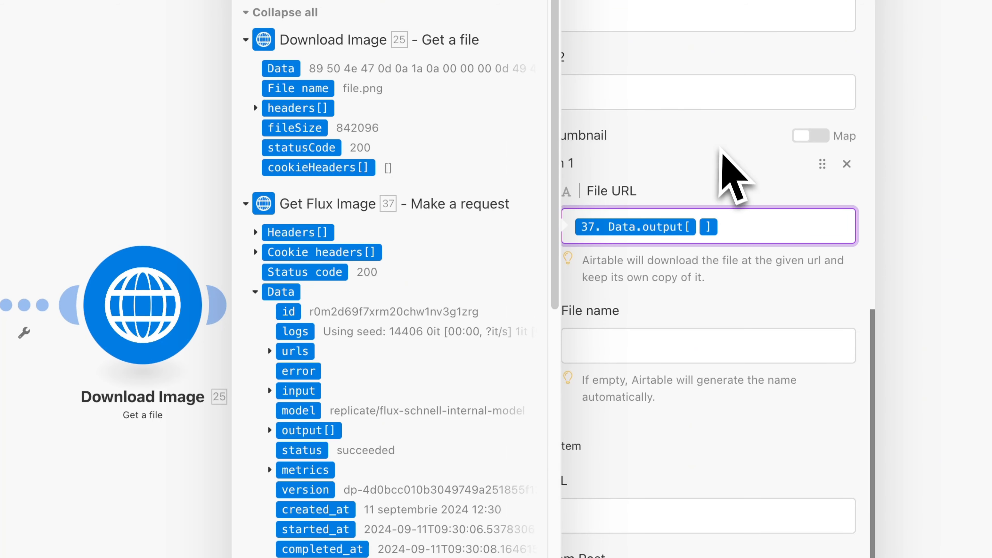
left_click(731, 178)
left_click(779, 111)
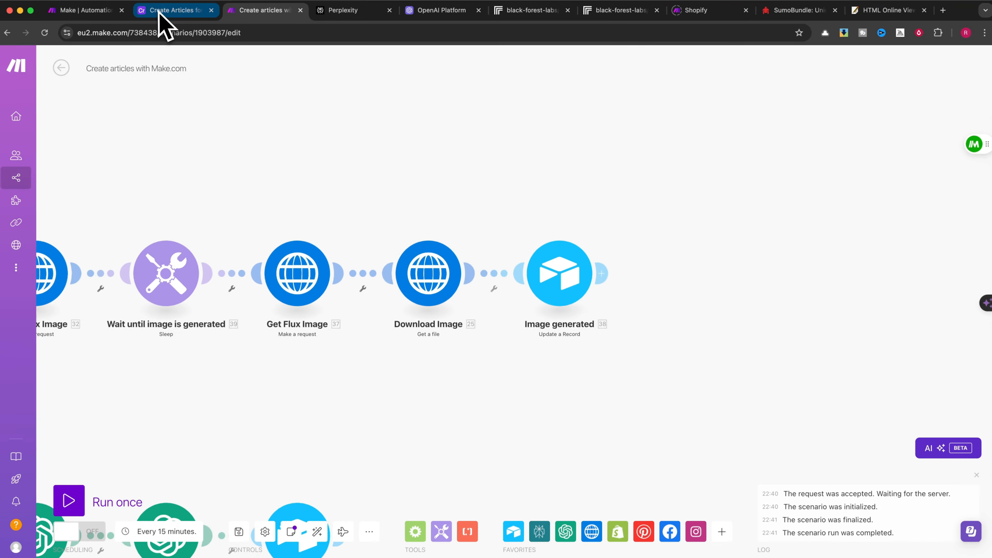
Switch to the Airtable base and examine the Main thumbnail column of both article records.
left_click(129, 11)
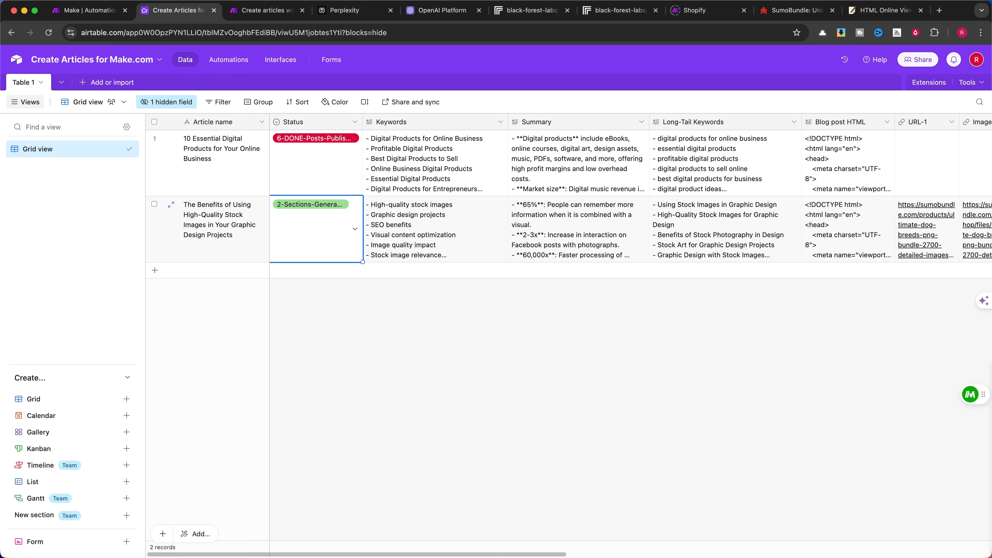
scroll(503, 549, "right", 10)
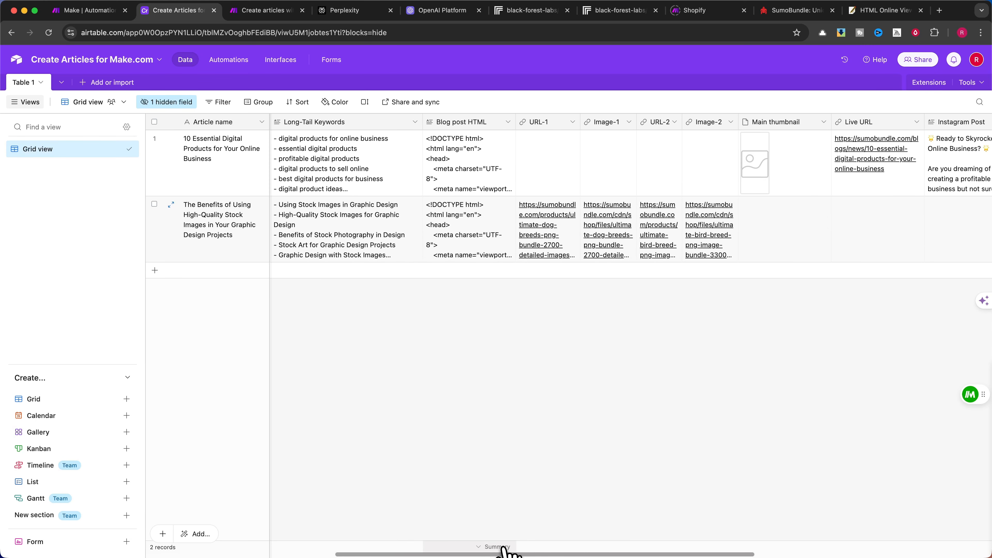
scroll(504, 549, "left", 5)
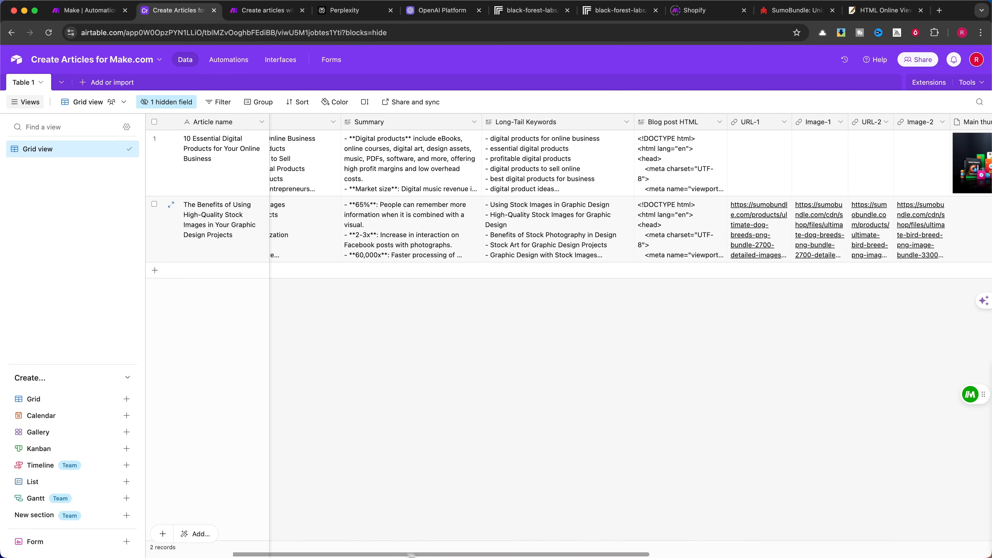
left_click_drag(410, 554, 300, 554)
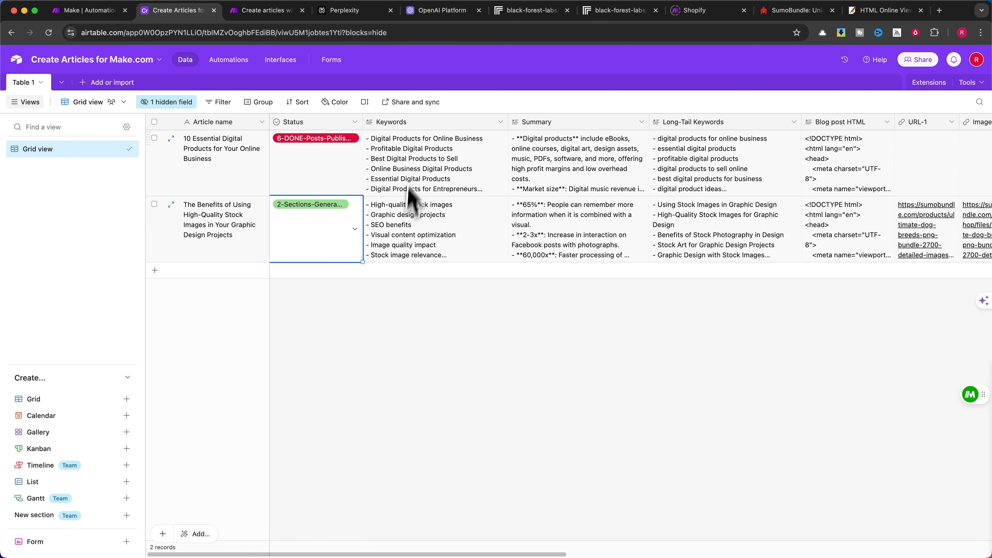
Return to Make, check the label and status condition of the image route's filter, and confirm it.
left_click(266, 10)
scroll(461, 221, "down", 10)
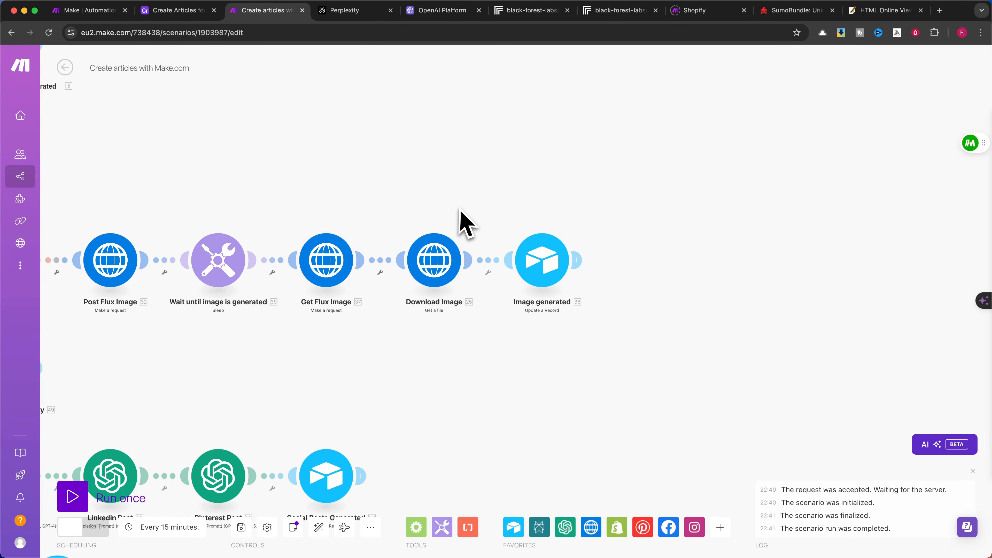
left_click_drag(552, 145, 614, 128)
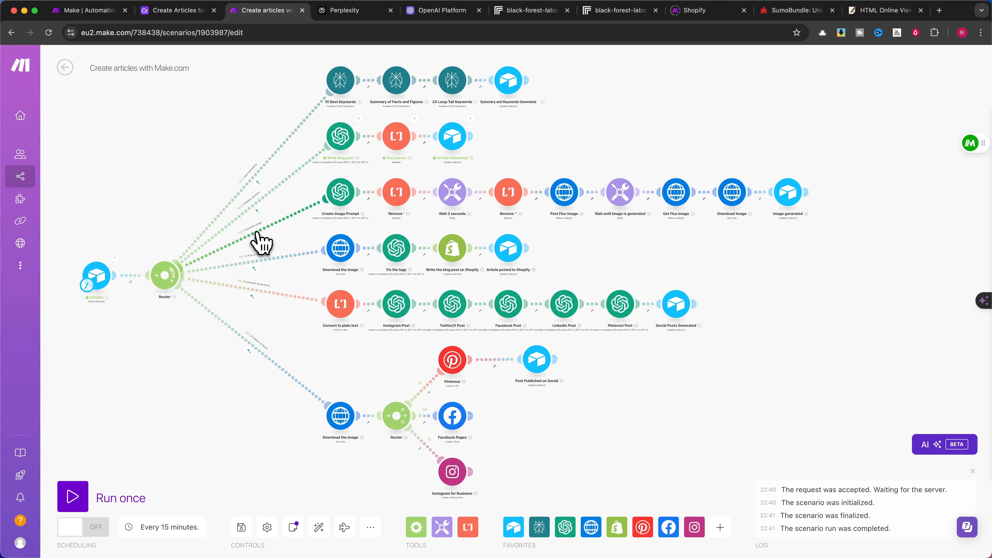
right_click(259, 240)
left_click(273, 239)
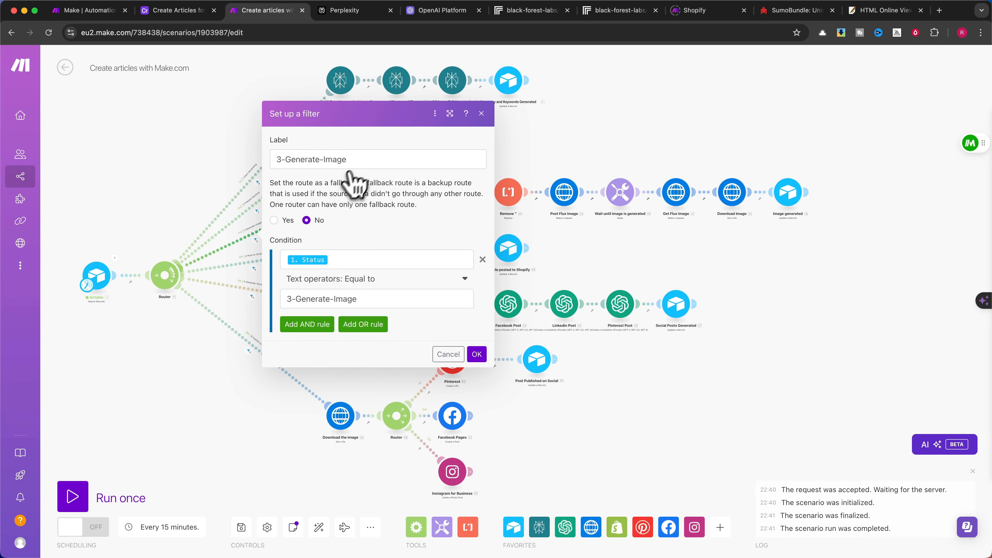
left_click(477, 355)
In Airtable, set the Status of the stock images article to 3-Generate-Image.
left_click(183, 11)
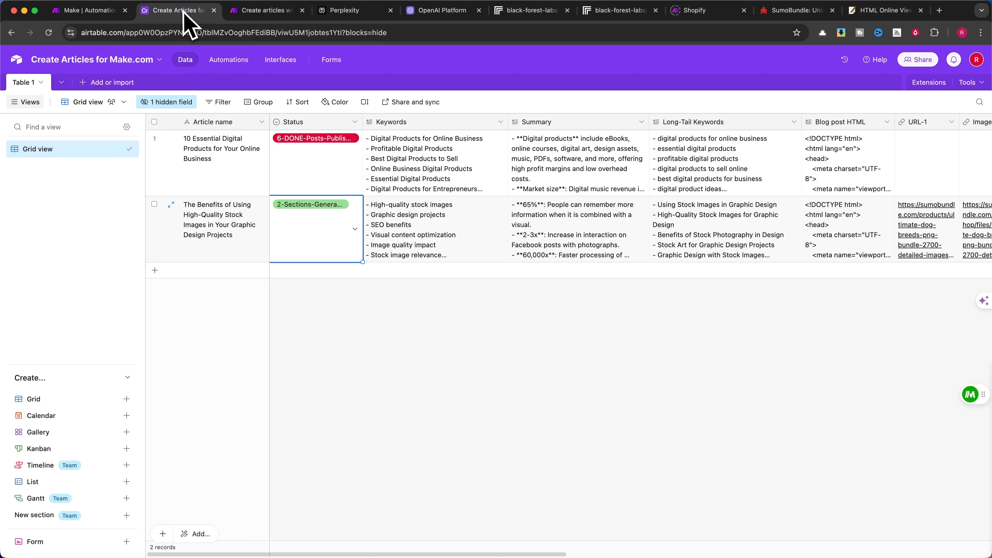
left_click(355, 229)
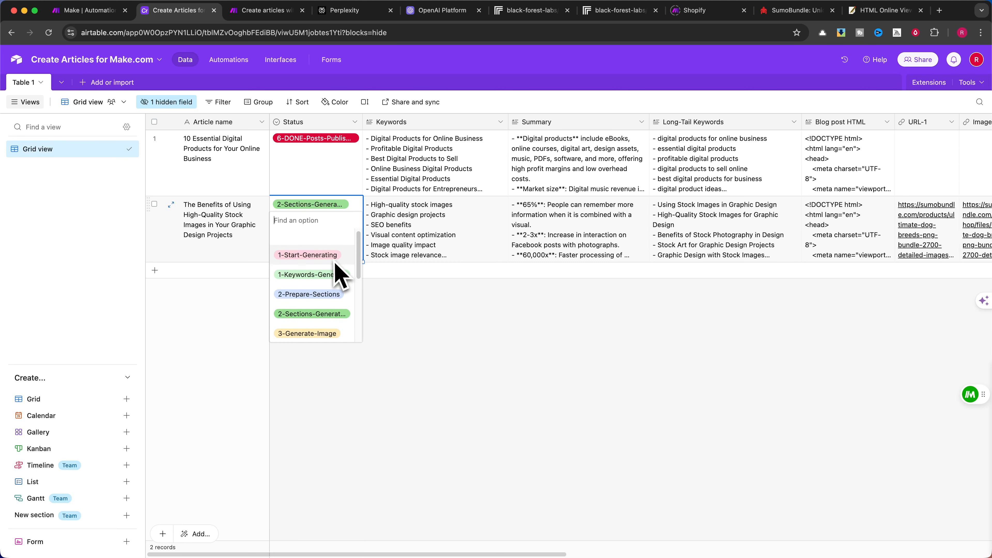
left_click(322, 317)
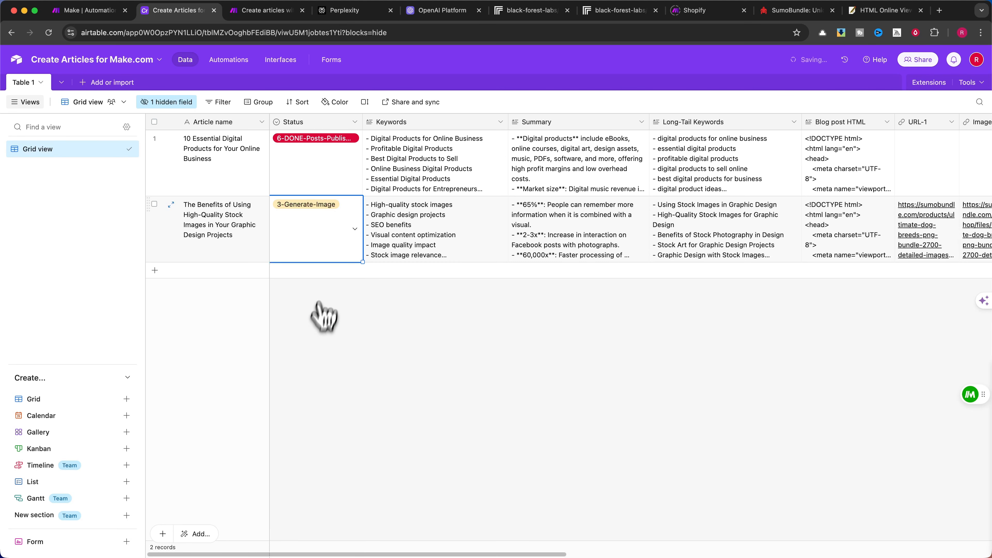
Run the Make scenario once and return to the Airtable table to check the article record.
left_click(266, 15)
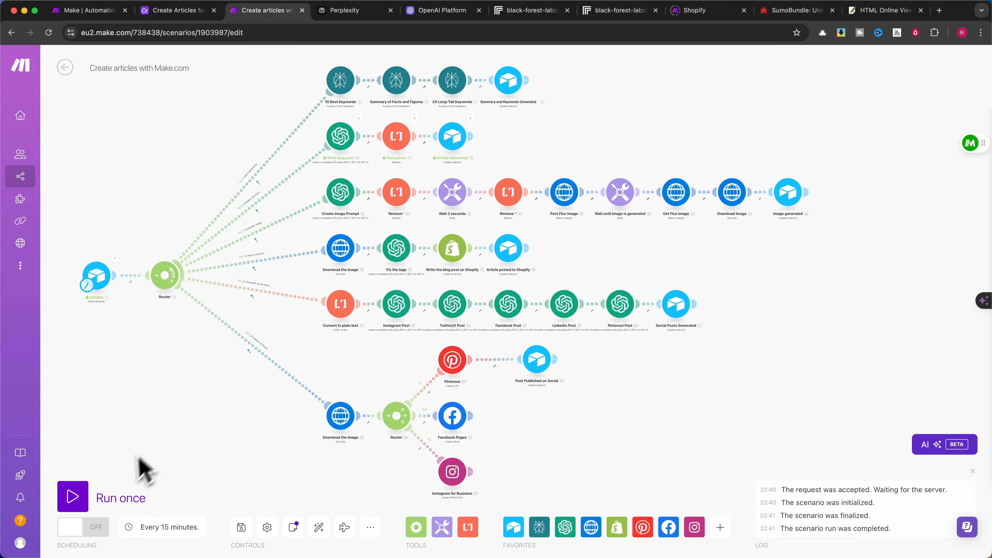
left_click(117, 491)
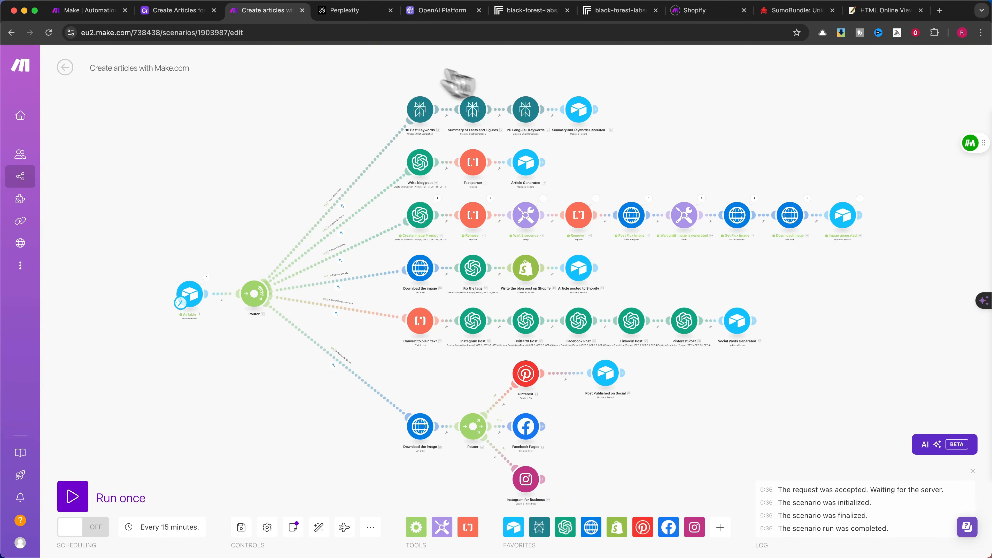
left_click(174, 10)
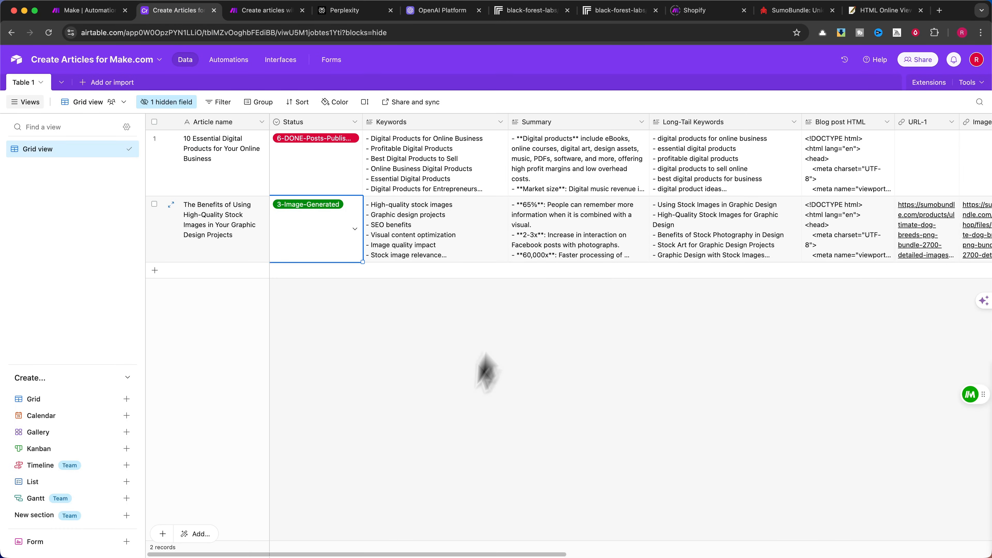
Examine the stock images article's generated picture at full size from the Main thumbnail column, and close the preview.
left_click_drag(400, 554, 681, 554)
left_click(621, 230)
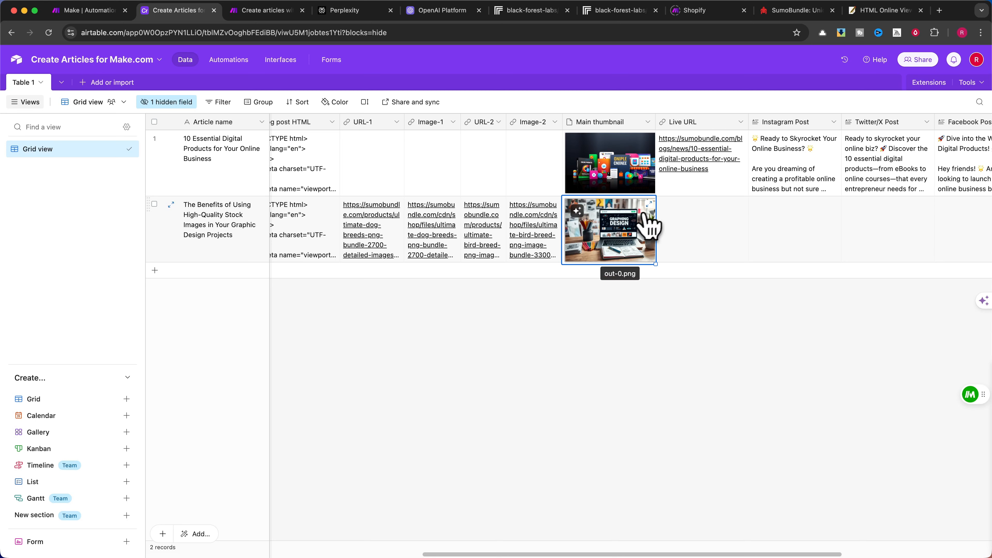
left_click(649, 204)
left_click(726, 226)
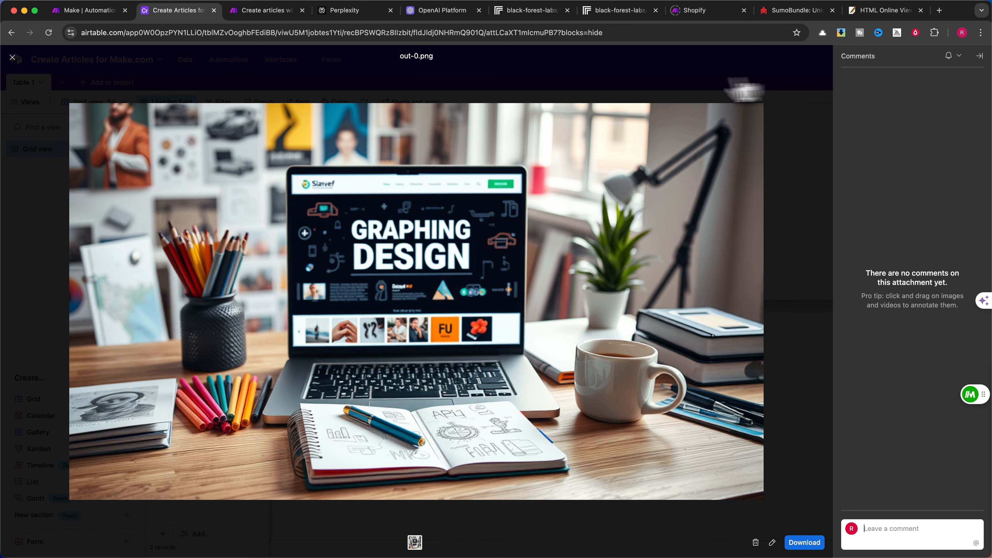
left_click(216, 84)
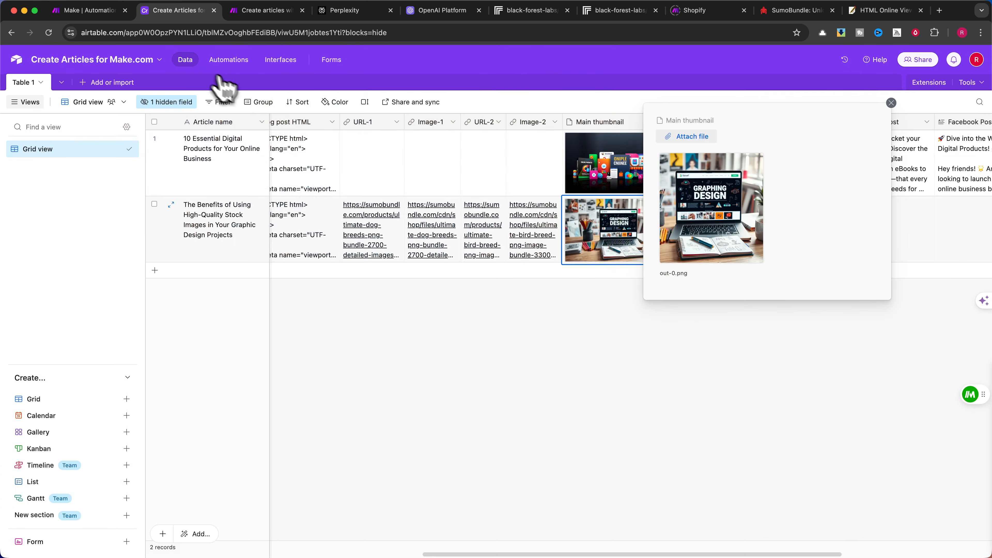
left_click(518, 344)
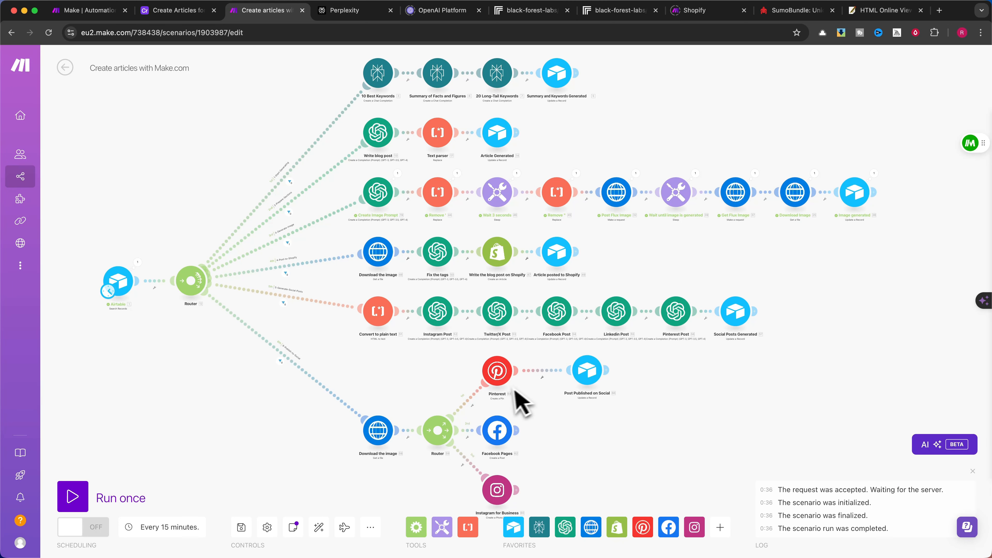
In Make, inspect the Download the image module of the 4-Post-to-Shopify route and locate its Main thumbnail > Thumbnails > Full > URL mapping.
scroll(387, 275, "up", 5)
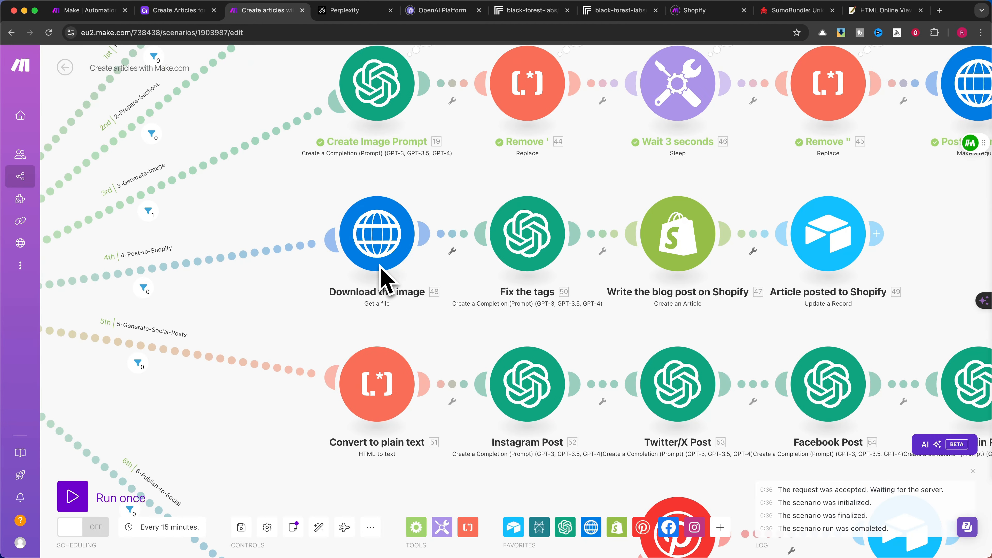
left_click_drag(293, 211, 295, 226)
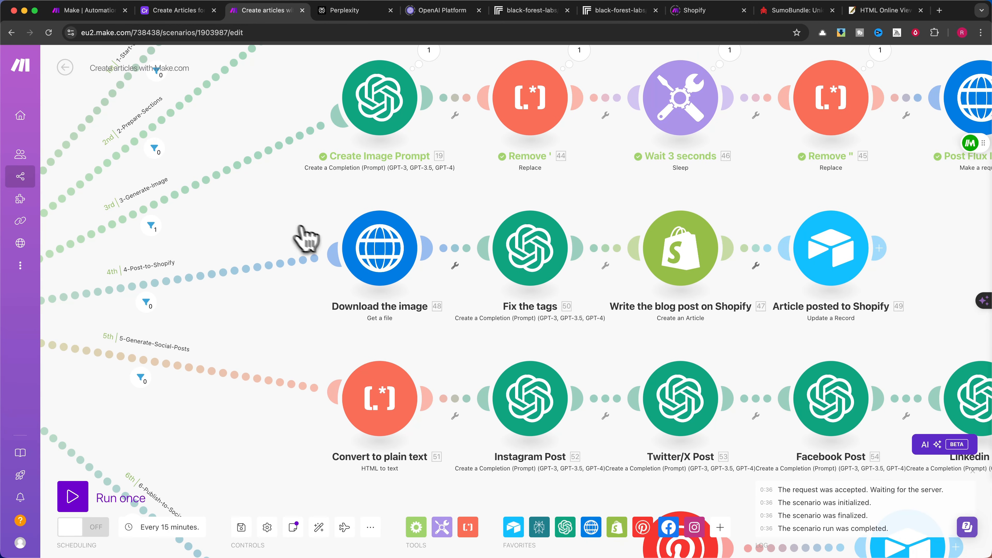
left_click(385, 256)
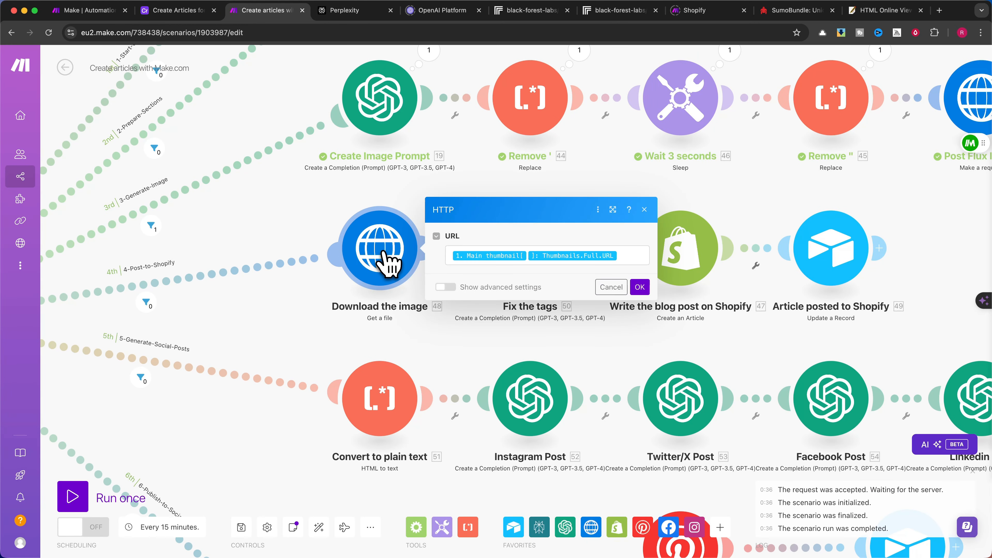
left_click(632, 259)
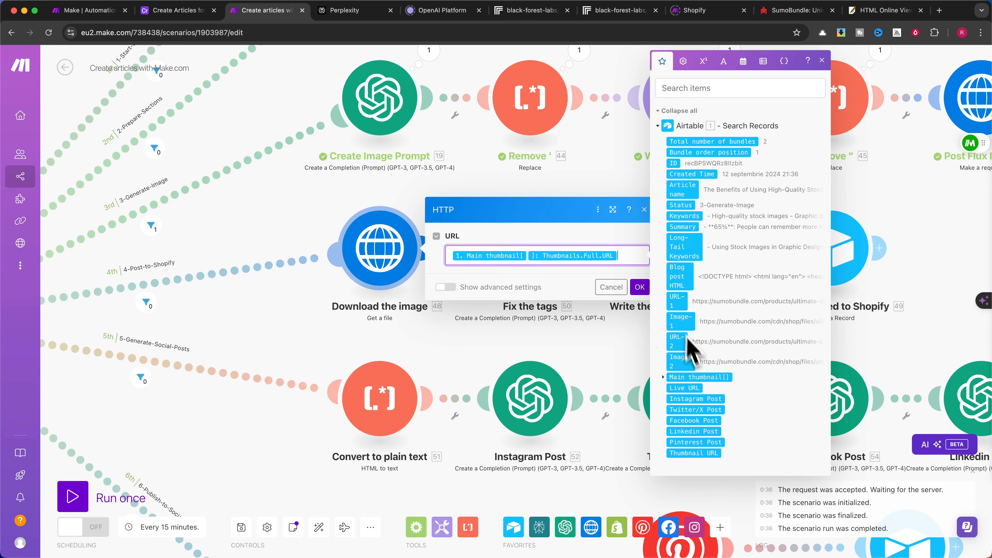
left_click(663, 378)
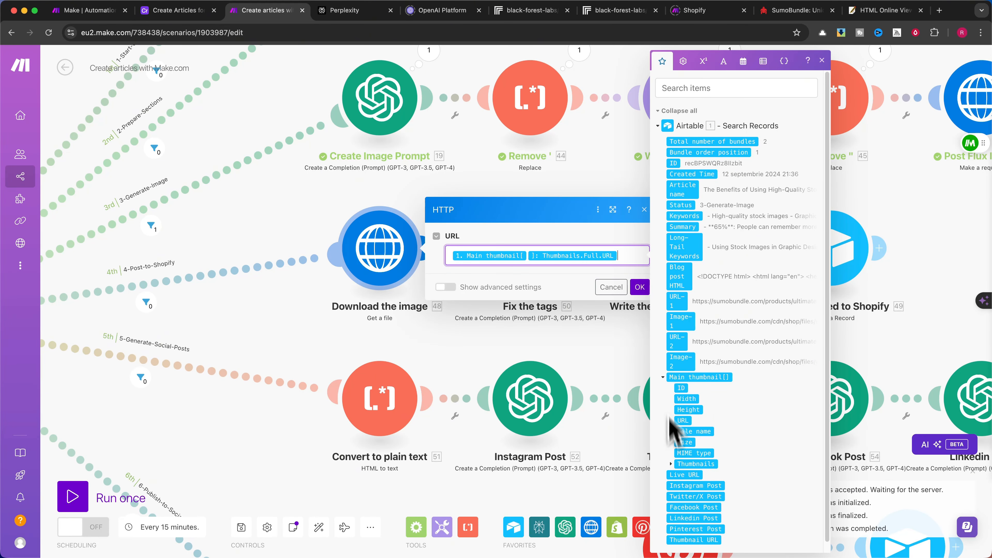
left_click(671, 465)
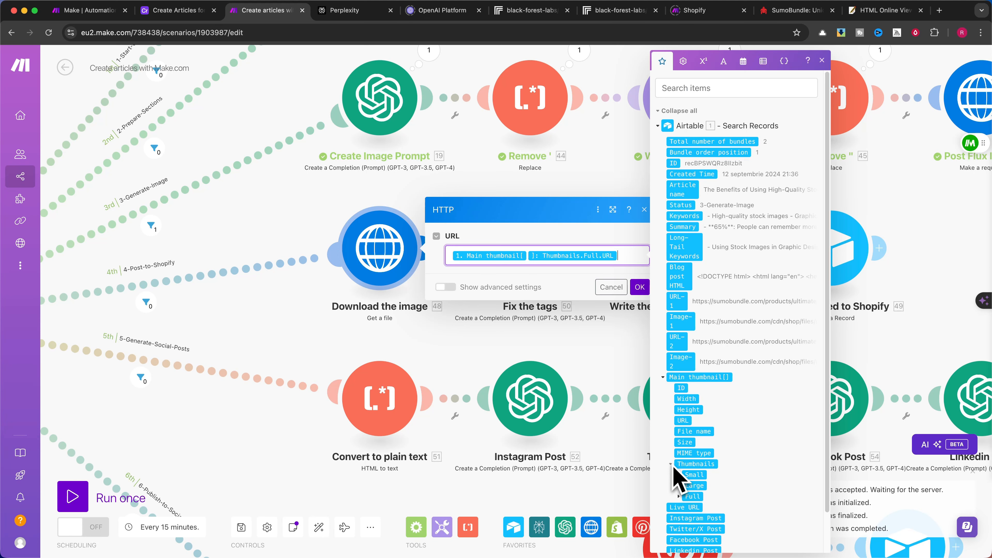
left_click(681, 496)
scroll(723, 446, "down", 1)
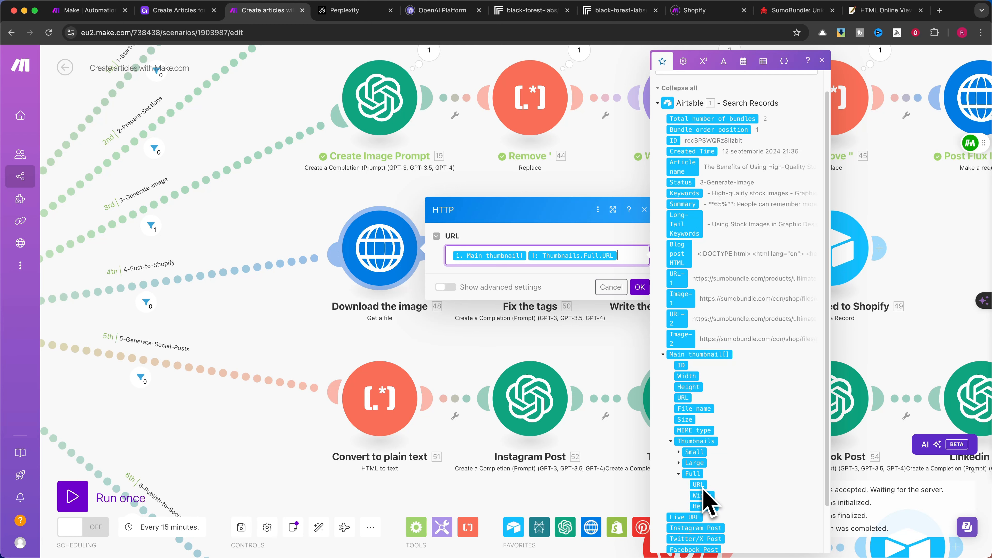
left_click(609, 369)
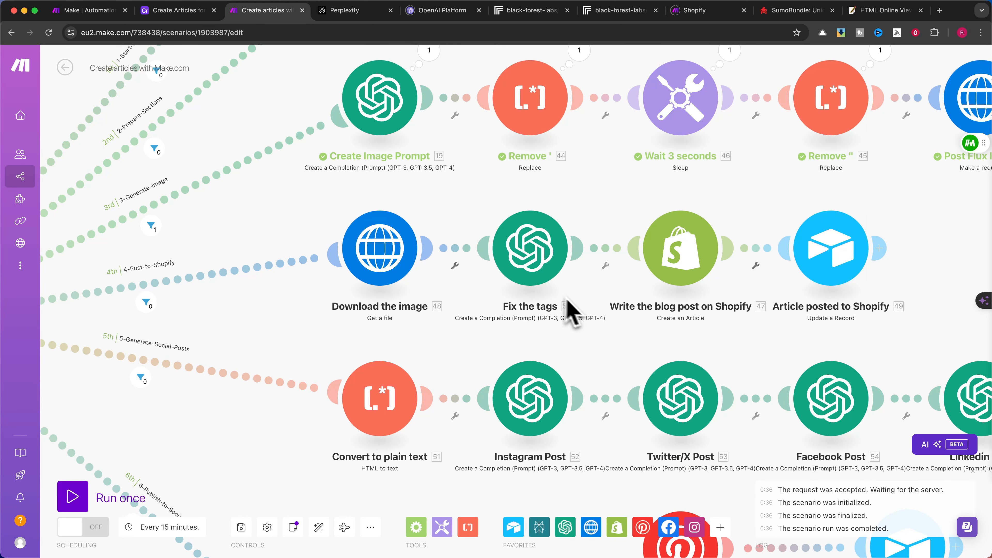
Review the Fix the tags module's message that rewrites the Airtable keywords separated by commas, and close the module without changes.
scroll(586, 332, "right", 5)
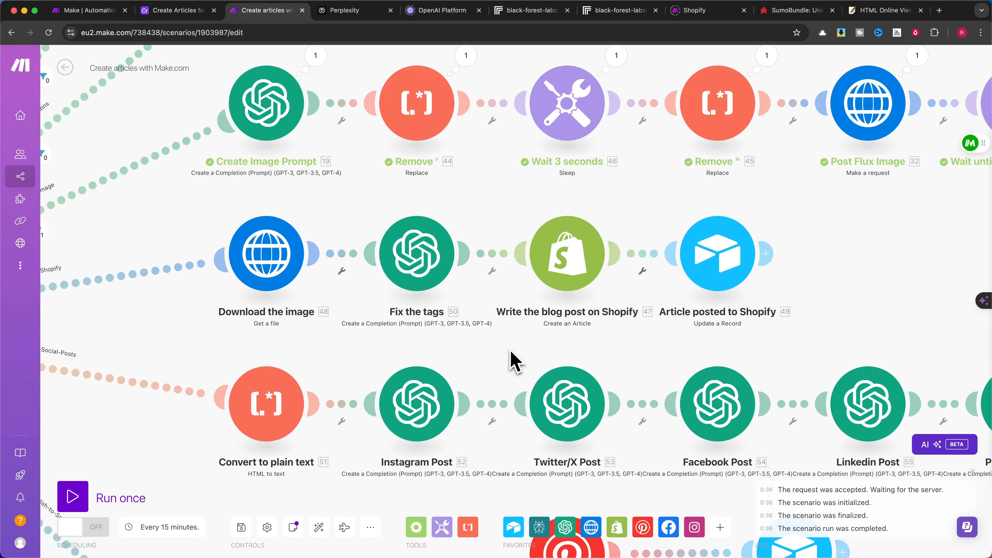
left_click_drag(510, 351, 585, 351)
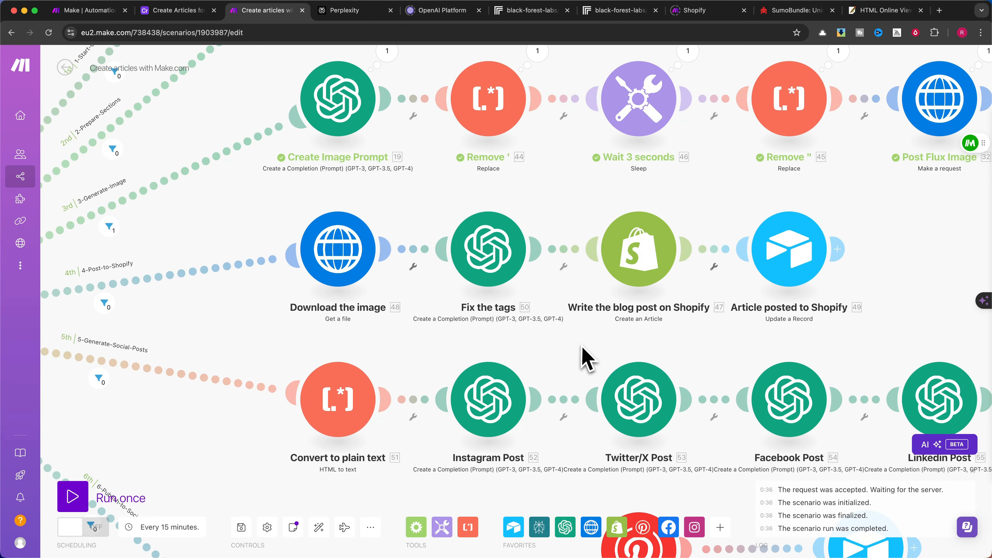
left_click(493, 261)
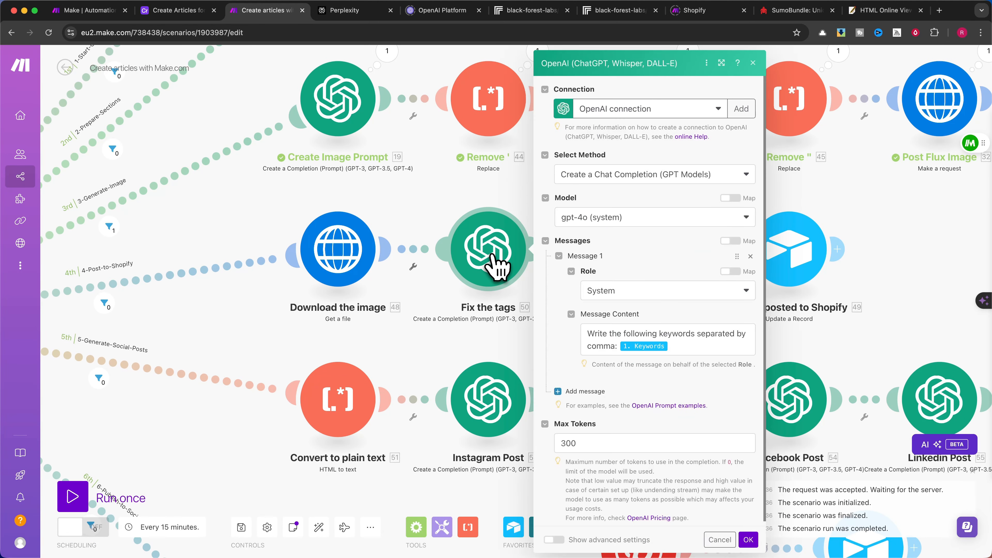
left_click(689, 349)
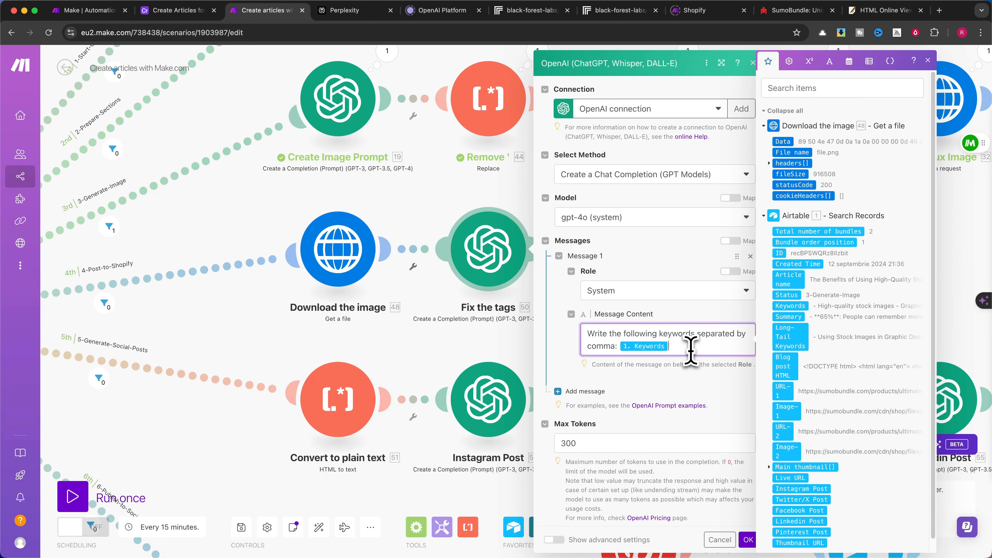
left_click_drag(690, 349, 601, 336)
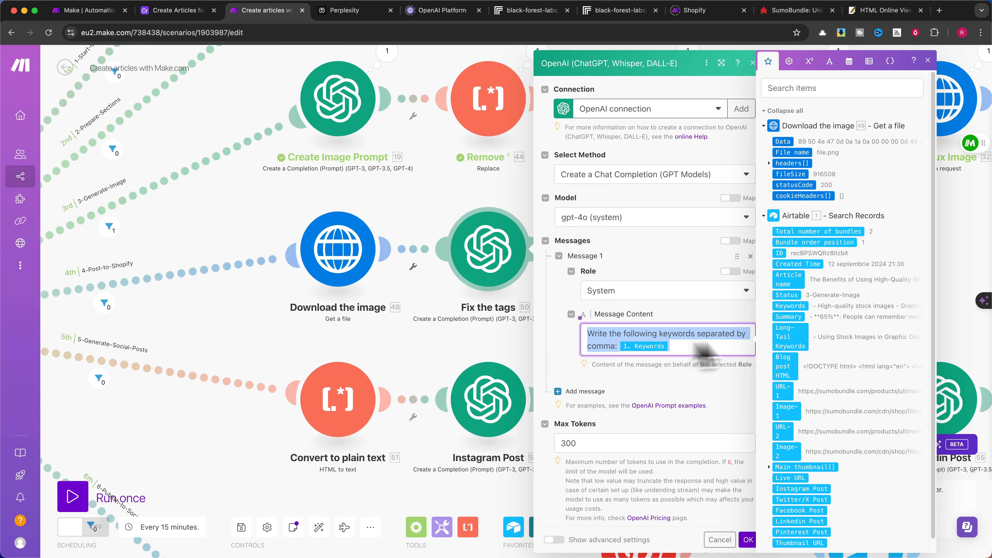
scroll(857, 334, "down", 1)
scroll(856, 329, "up", 1)
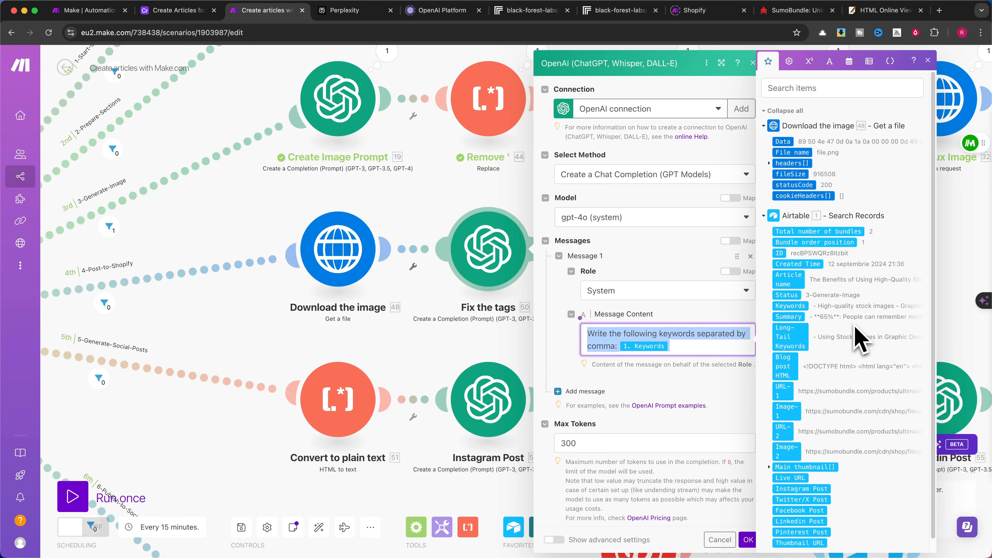
left_click(927, 60)
left_click(752, 63)
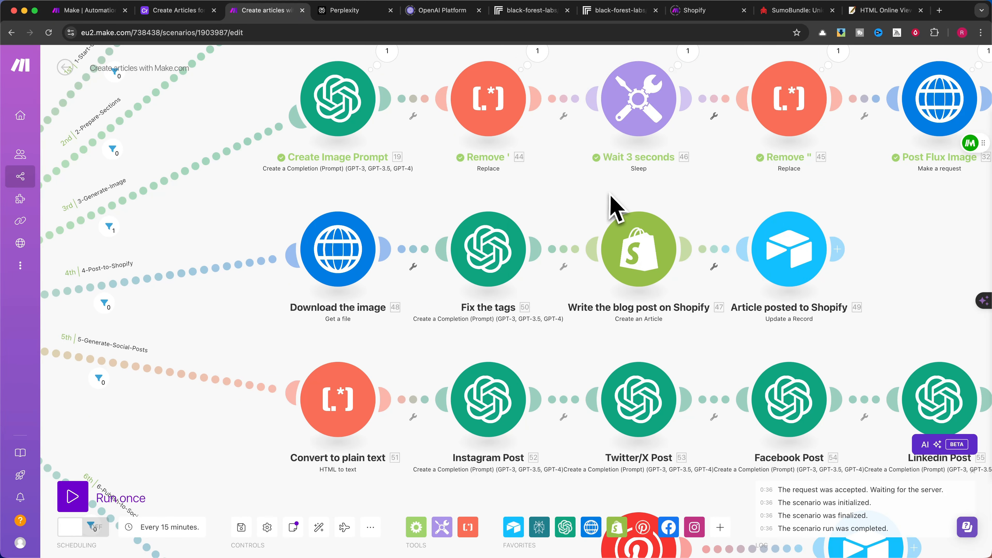
Open the Write the blog post on Shopify module, and bring up the Make help page on Shopify with its full address selected.
left_click_drag(605, 201, 527, 205)
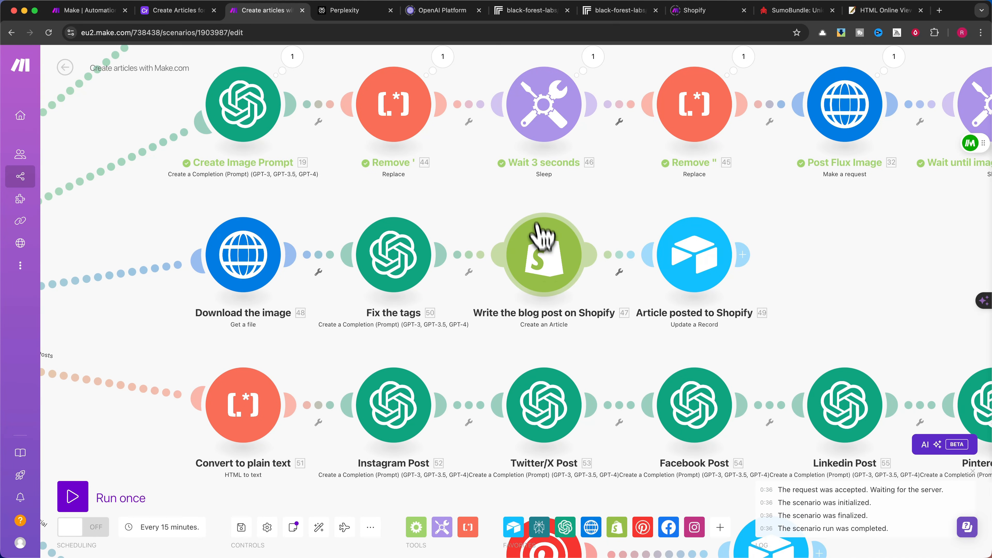
left_click(542, 256)
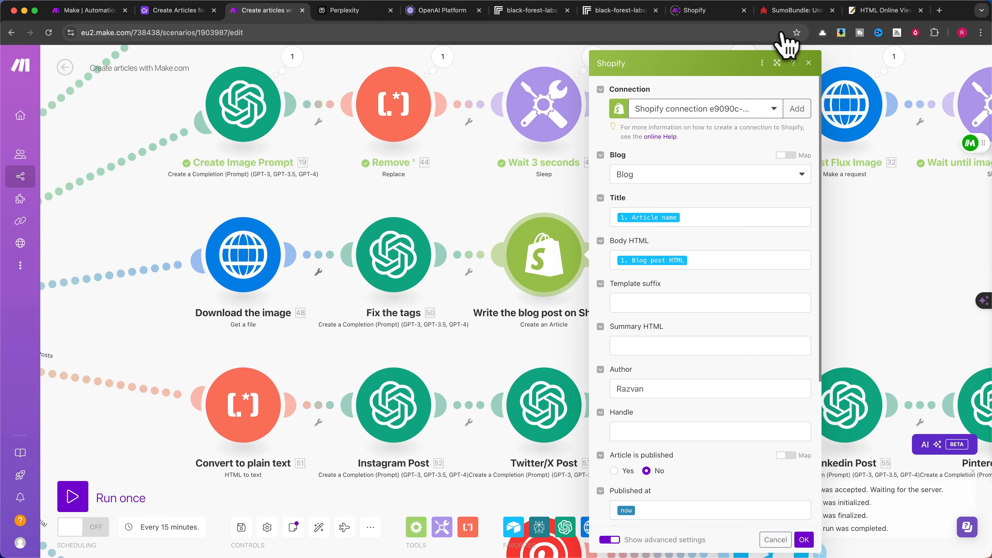
left_click(719, 11)
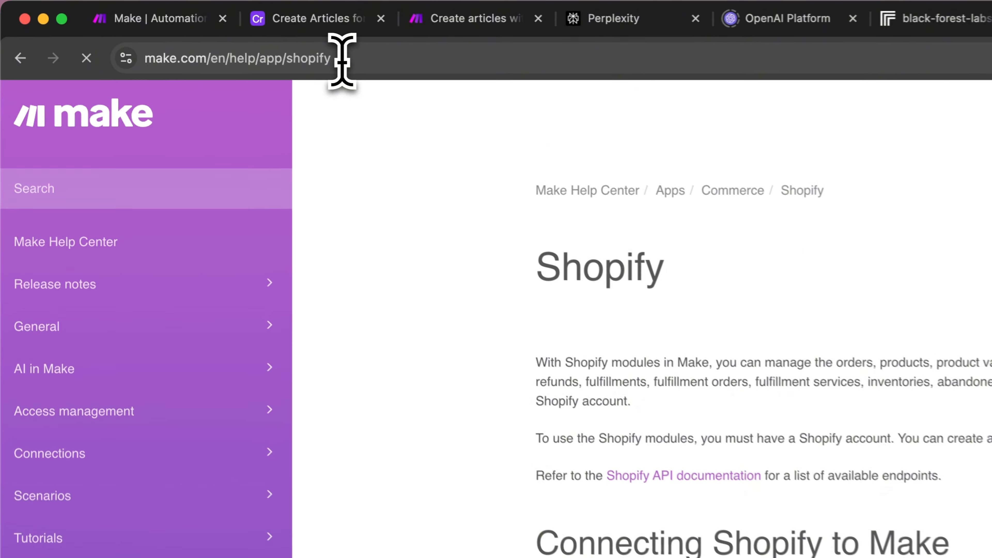
left_click(342, 58)
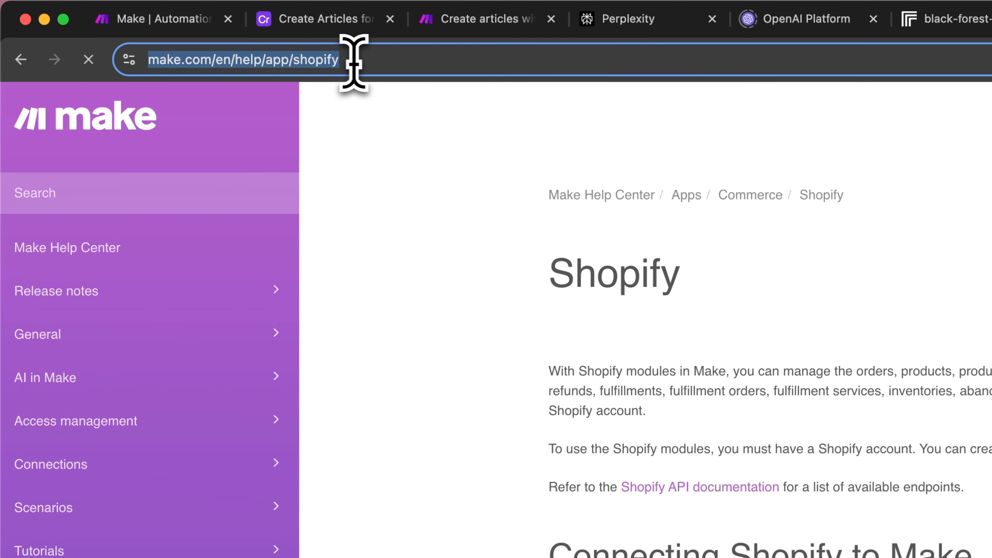
key("Right")
left_click_drag(458, 59, 30, 59)
Read the help page's instructions for connecting Shopify through the standard connection and through a custom or private app.
scroll(305, 189, "down", 5)
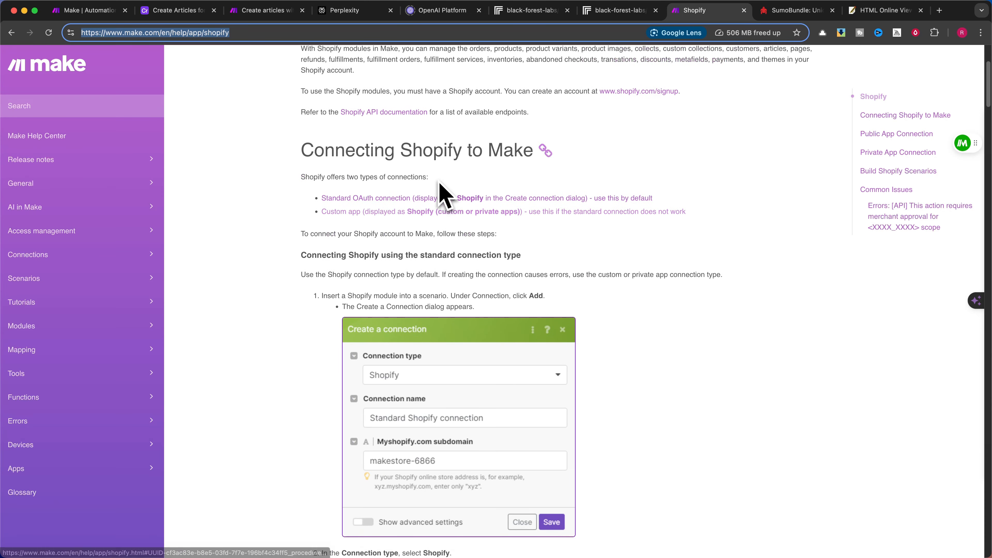
scroll(441, 192, "down", 3)
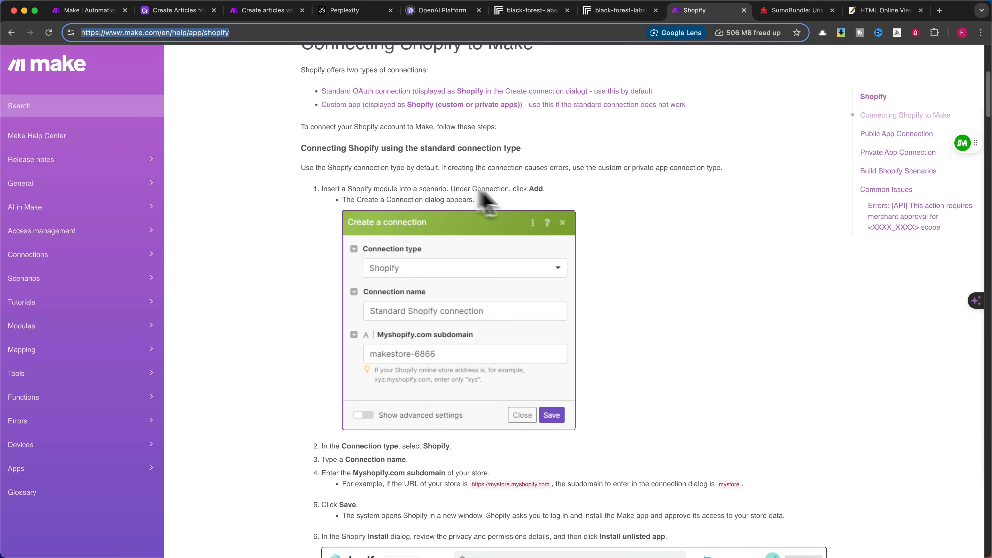
scroll(621, 214, "down", 7)
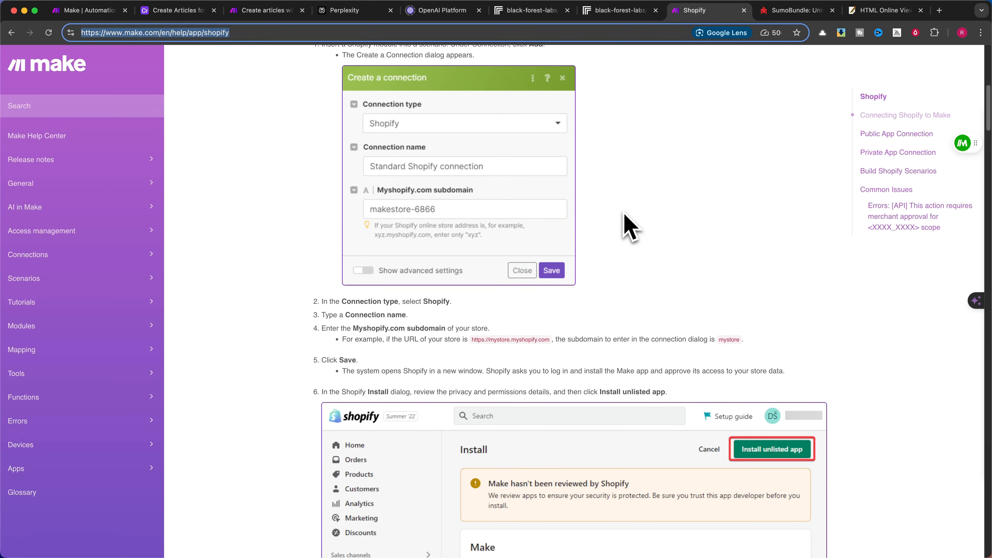
scroll(626, 227, "down", 12)
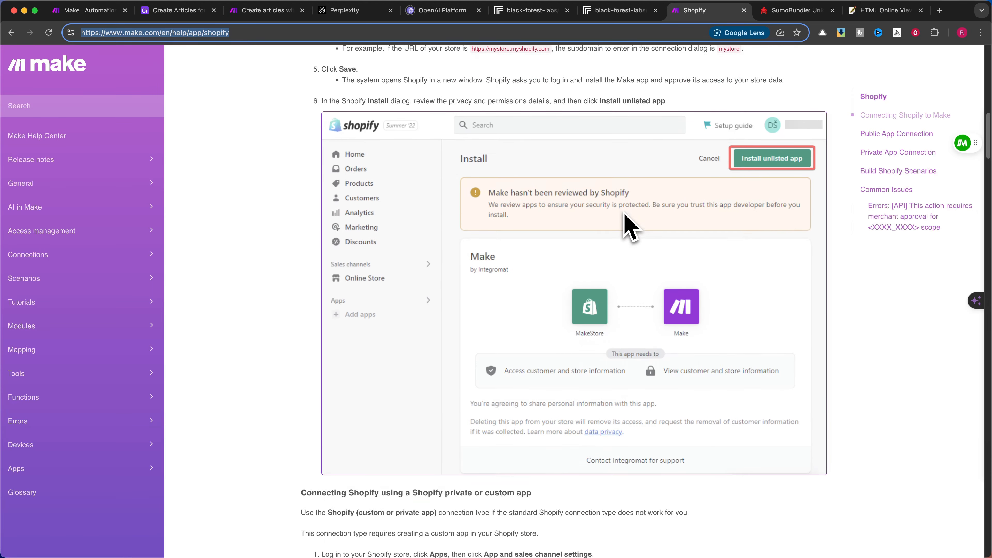
scroll(629, 227, "down", 9)
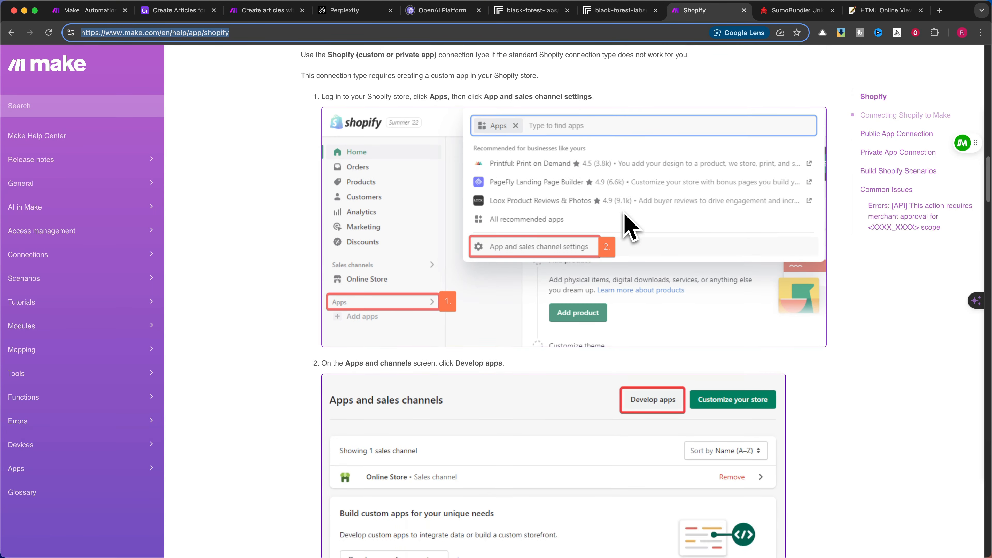
scroll(629, 226, "down", 10)
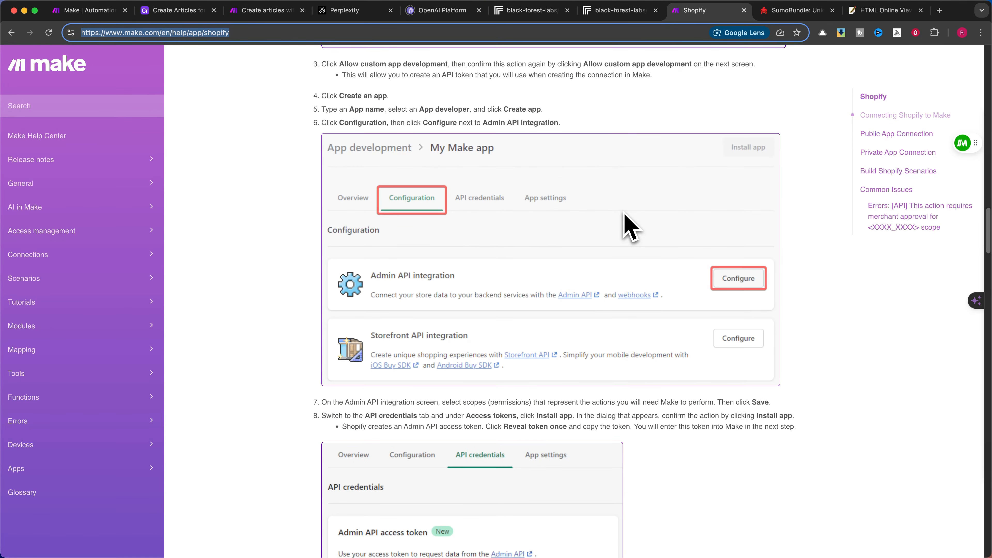
scroll(629, 226, "down", 17)
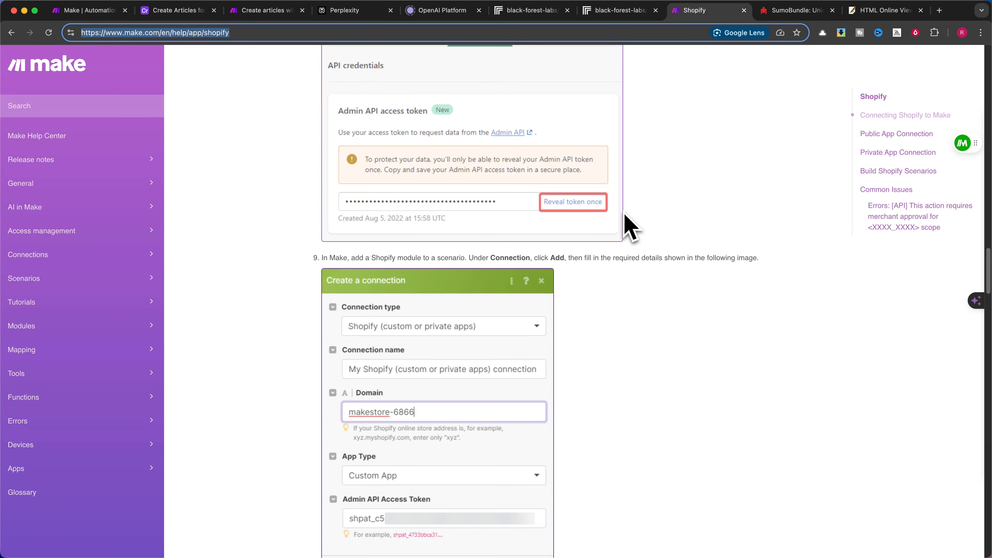
scroll(630, 227, "down", 10)
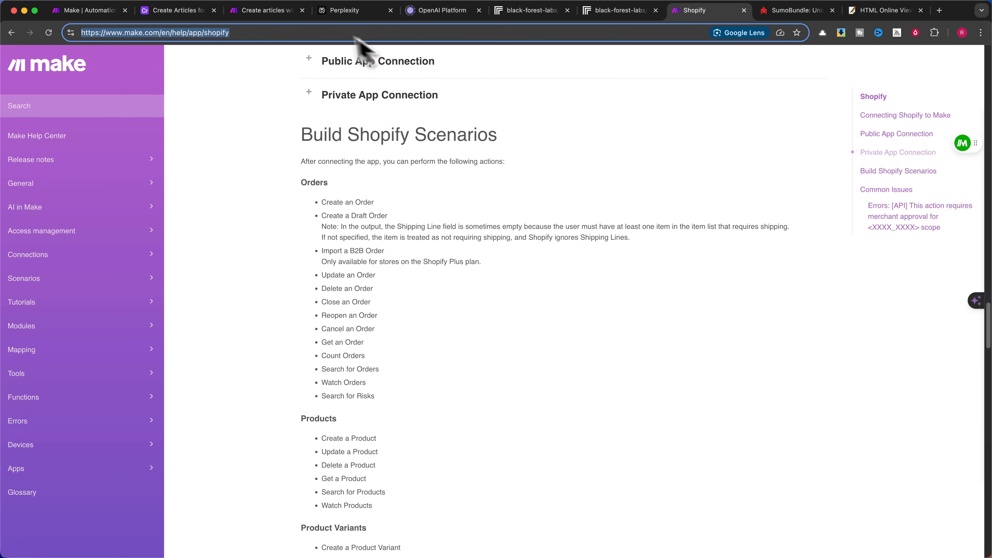
Return to the Make scenario, review the Shopify article module's title, body, author, publishing, tags and image mappings, and close it with its settings kept.
left_click(270, 12)
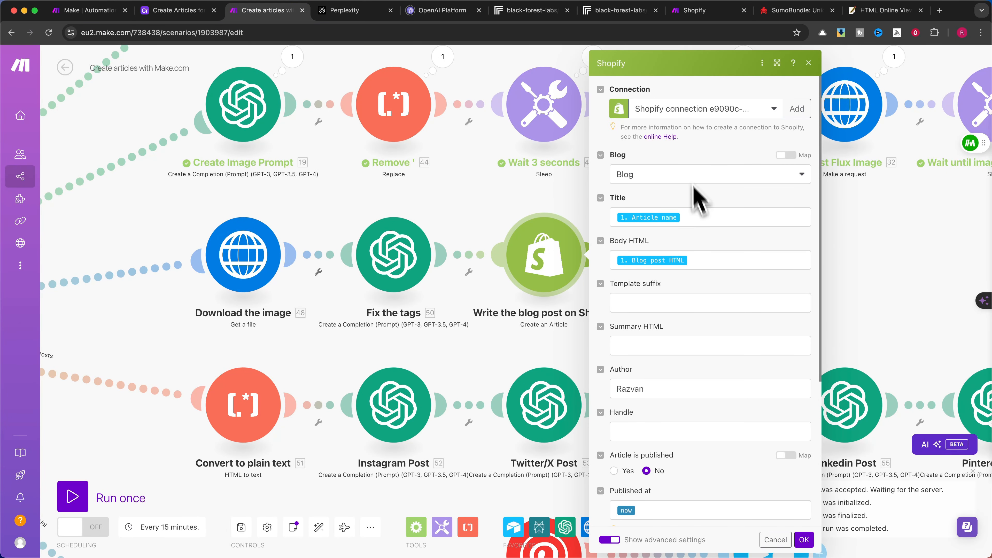
scroll(705, 207, "down", 2)
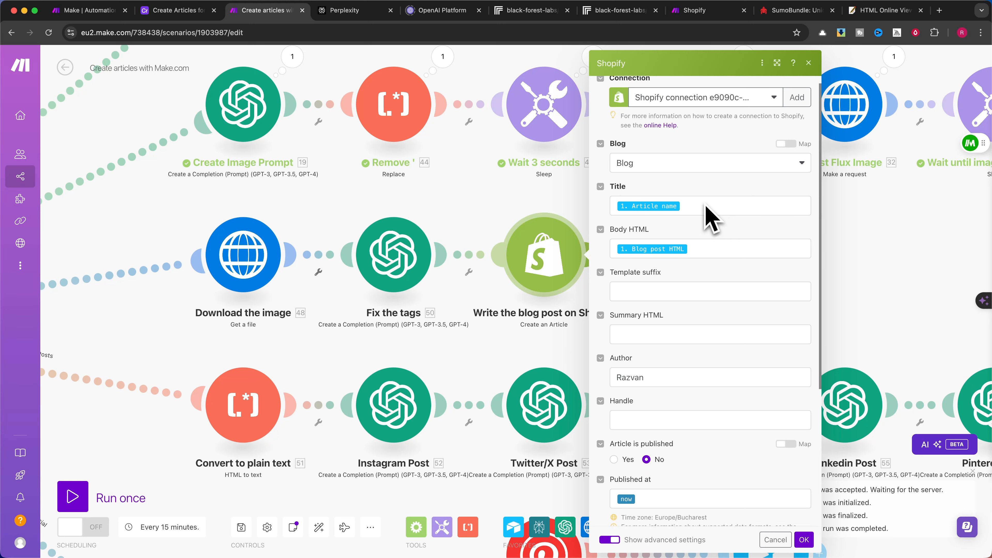
scroll(710, 218, "down", 1)
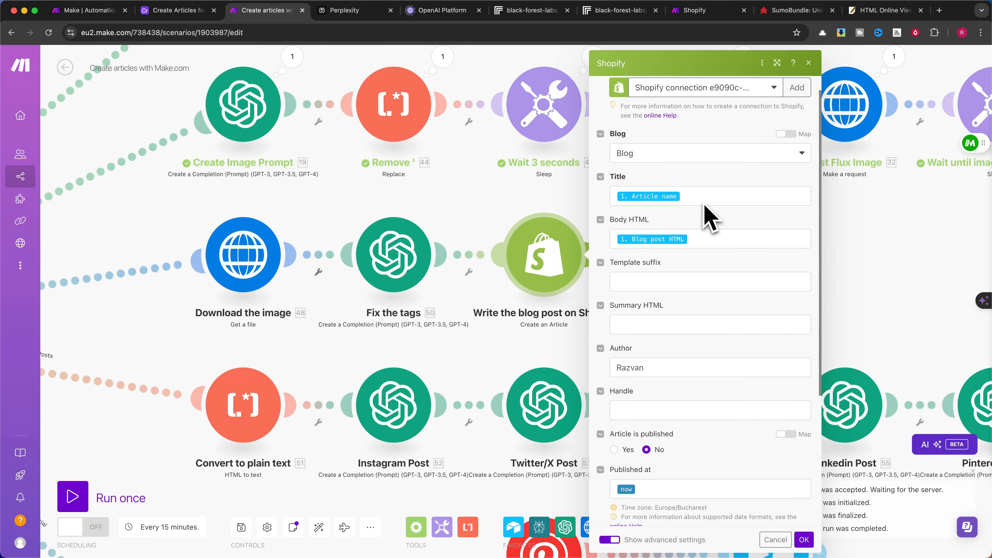
scroll(688, 197, "down", 2)
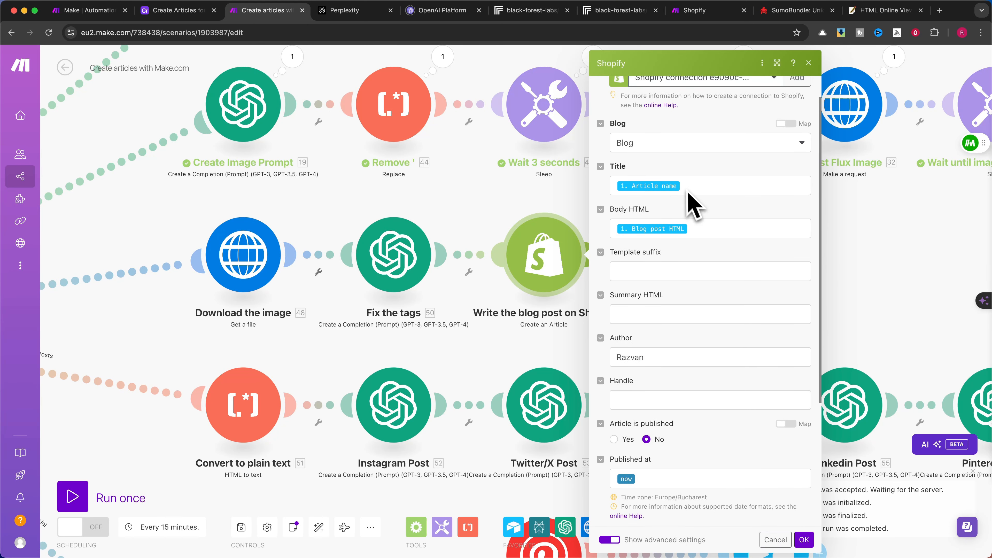
scroll(698, 219, "down", 10)
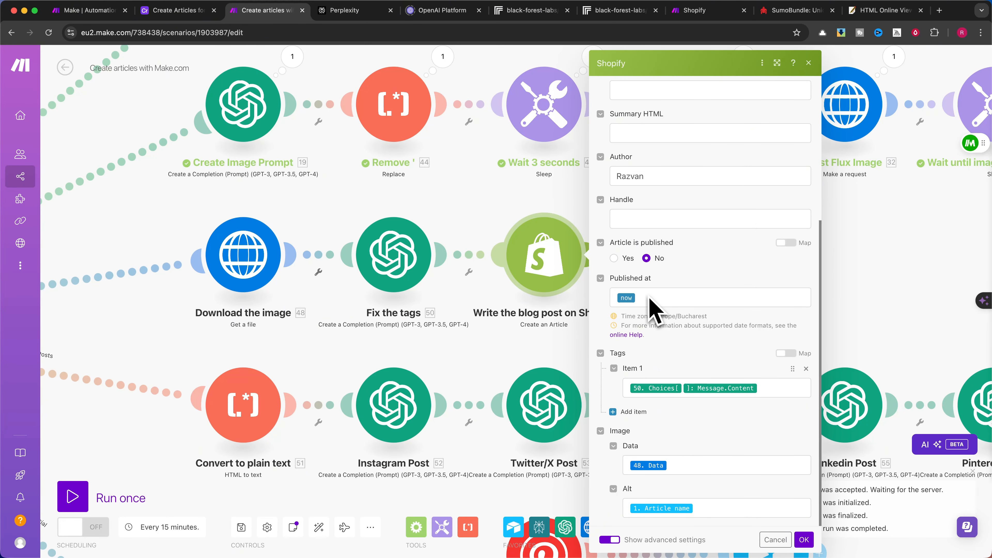
left_click(803, 539)
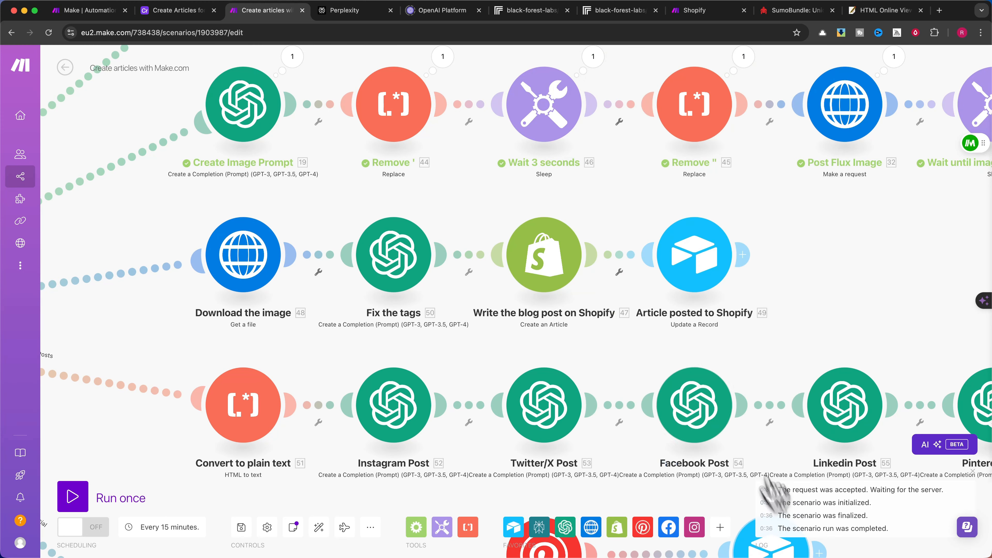
Inspect the Article posted to Shopify module's Record ID, Status and Live URL mappings, and close it with its settings kept.
scroll(746, 278, "right", 5)
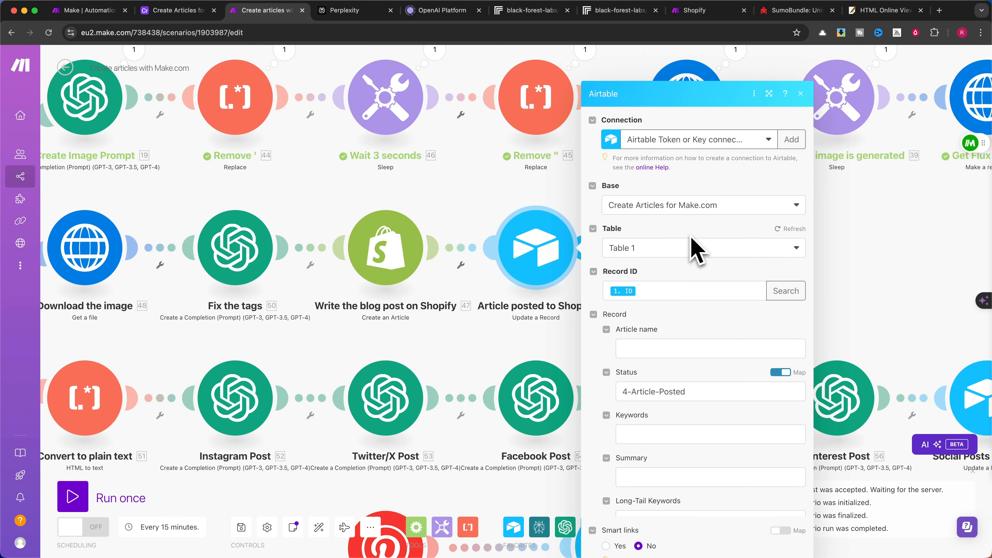
scroll(692, 258, "down", 2)
scroll(702, 289, "down", 2)
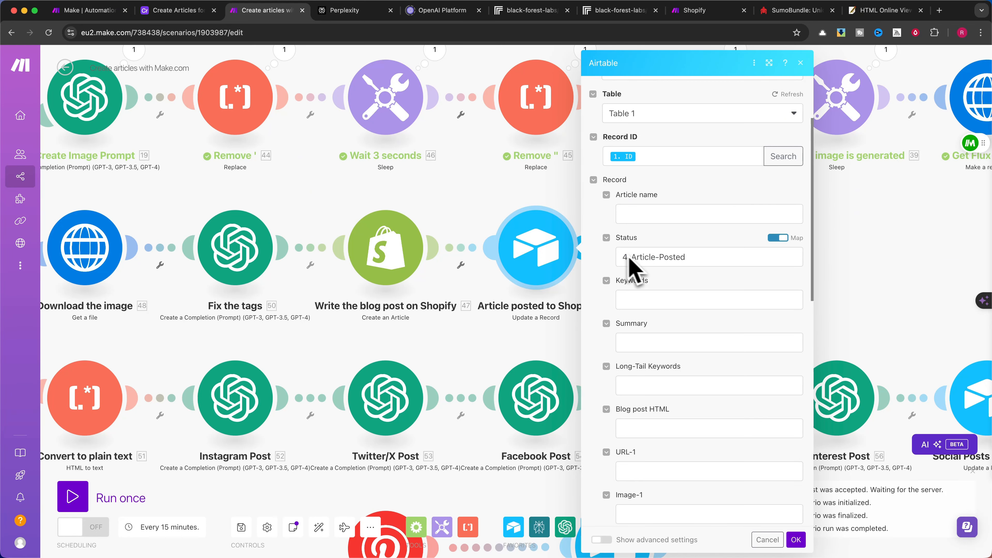
scroll(679, 275, "down", 10)
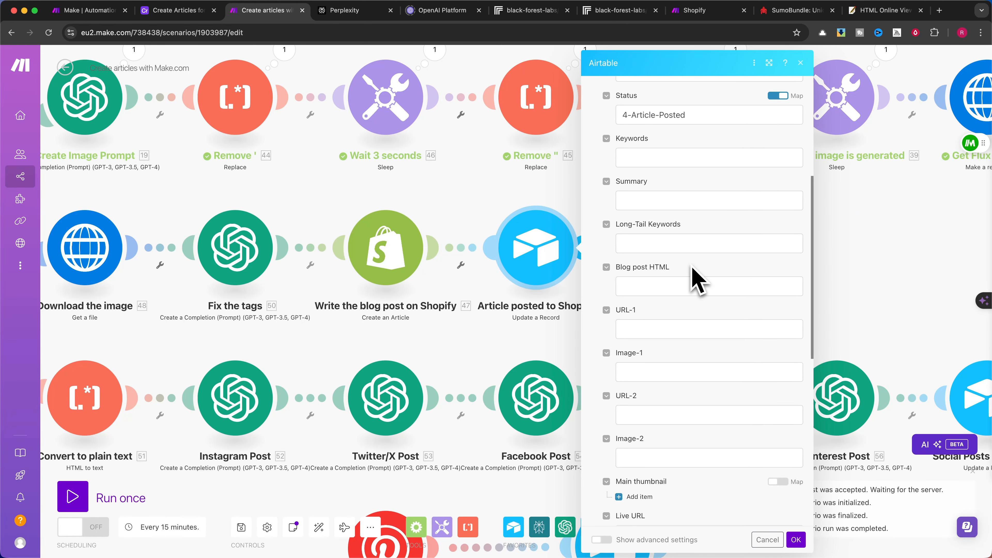
scroll(687, 264, "down", 1)
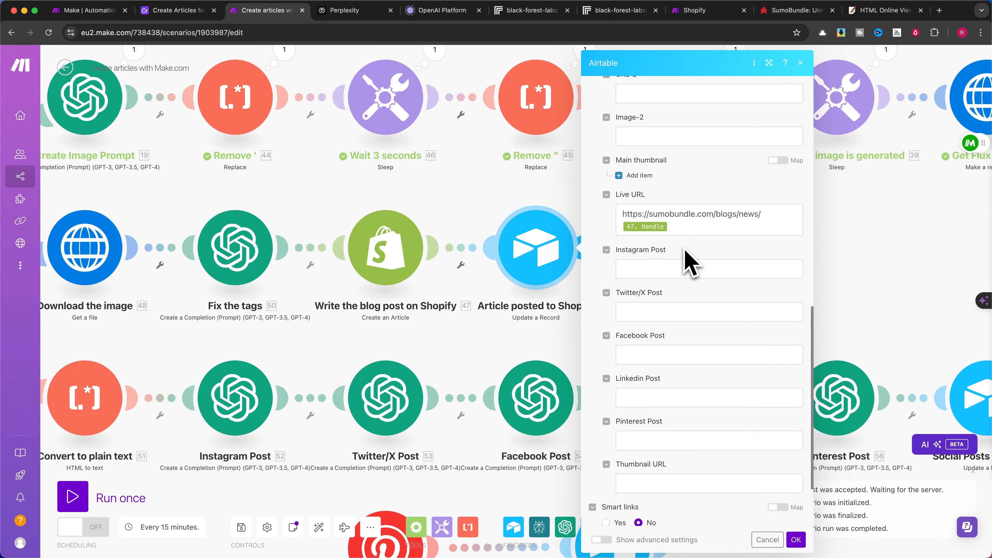
left_click_drag(766, 215, 627, 214)
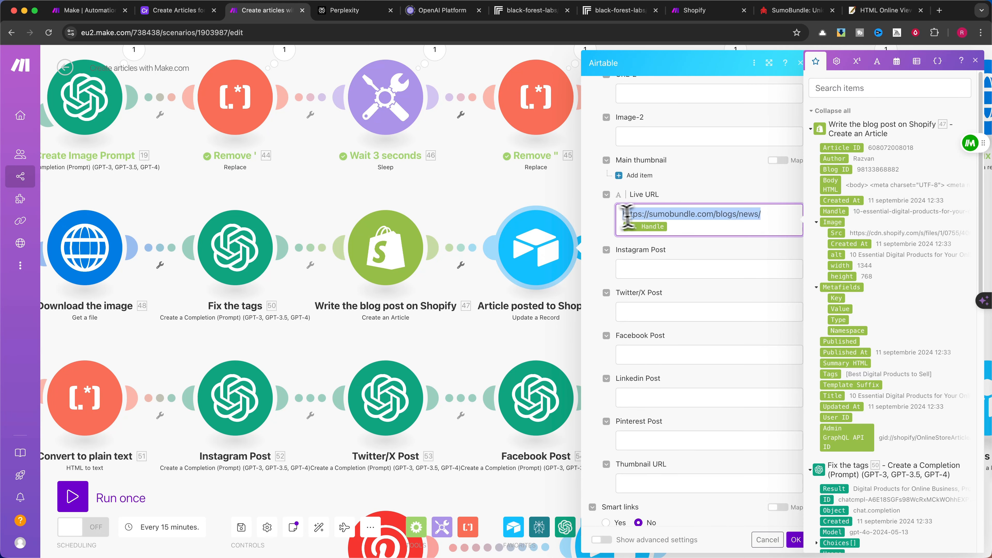
left_click(691, 190)
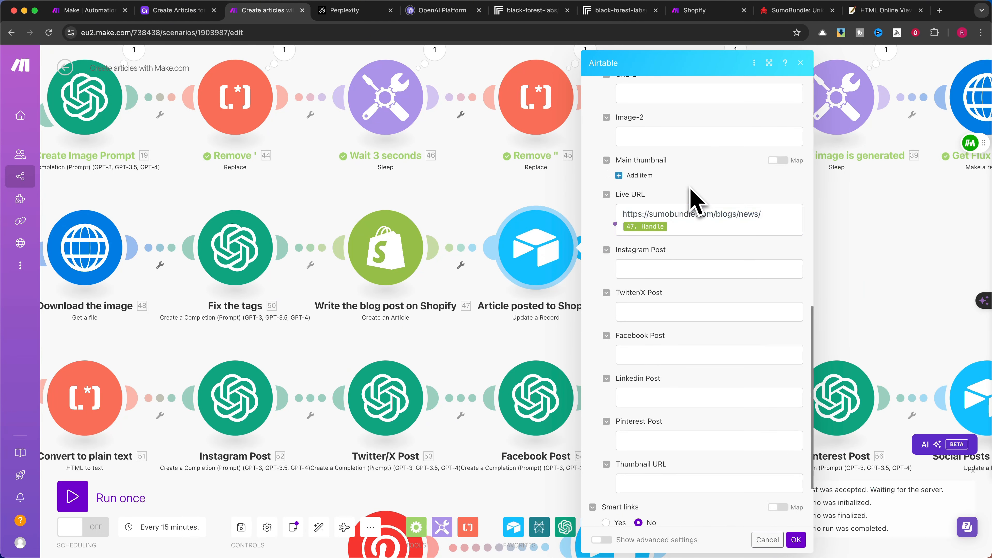
scroll(701, 265, "down", 3)
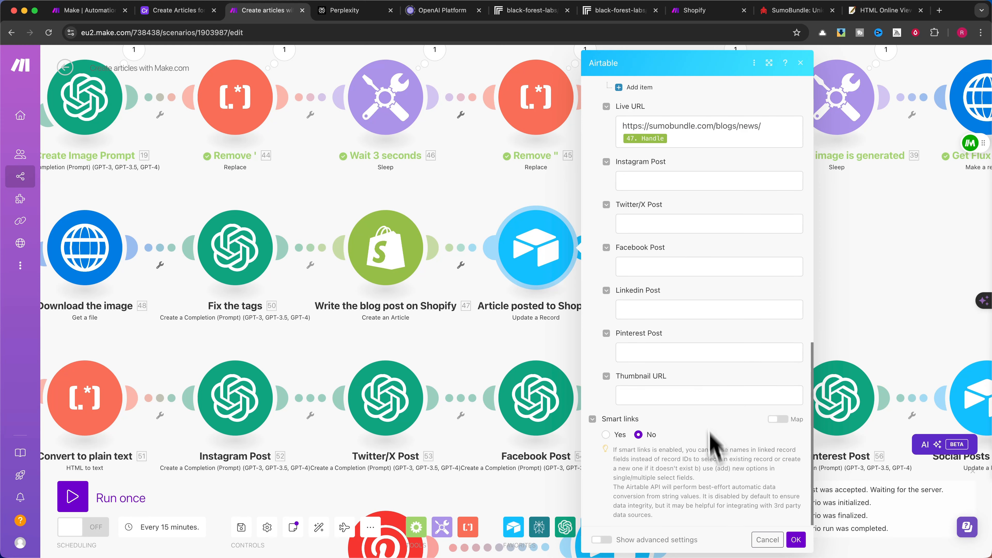
left_click(795, 540)
In Airtable, set the status of the article on high-quality stock images in graphic design projects to 4-Post-to-Shopify.
scroll(678, 258, "down", 10)
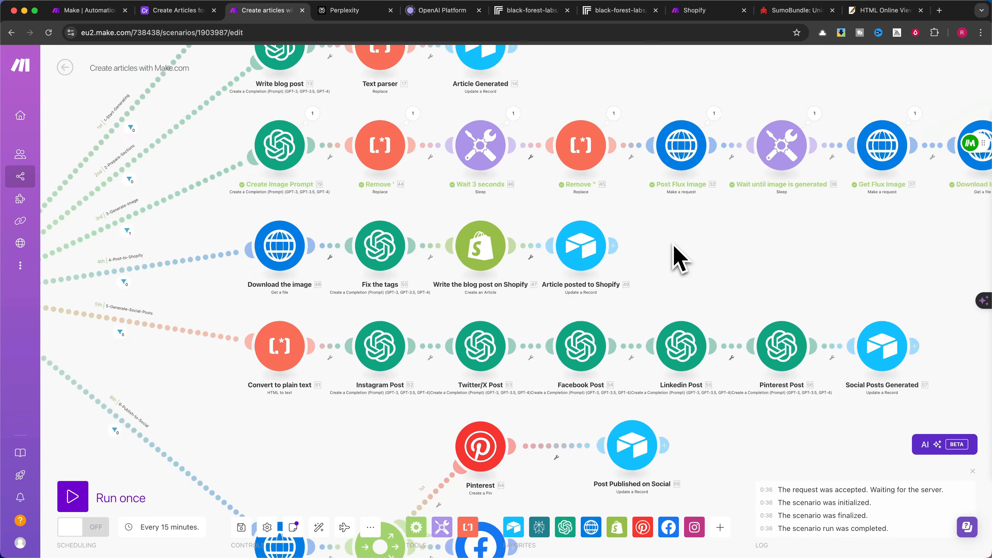
scroll(672, 245, "up", 2)
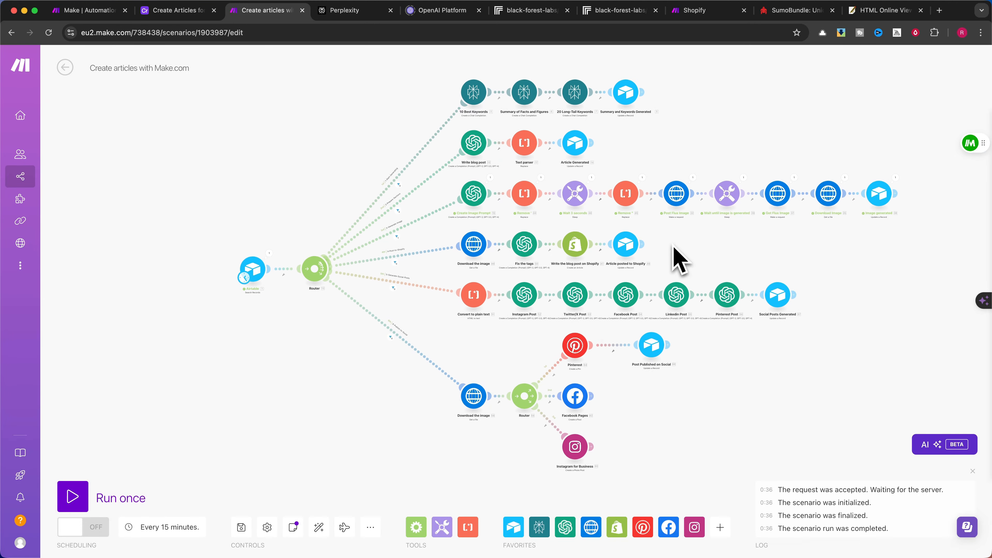
left_click_drag(688, 248, 606, 277)
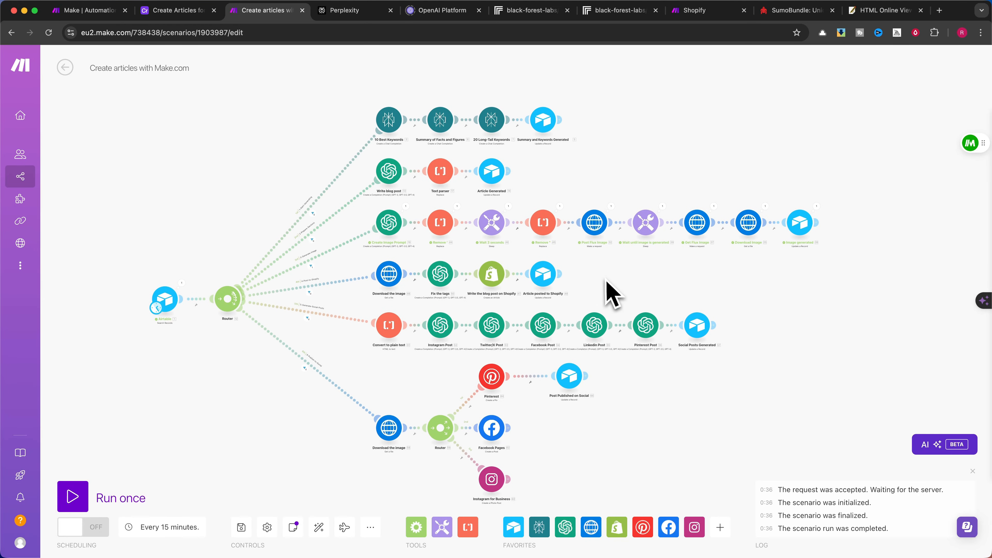
left_click(177, 11)
left_click(334, 217)
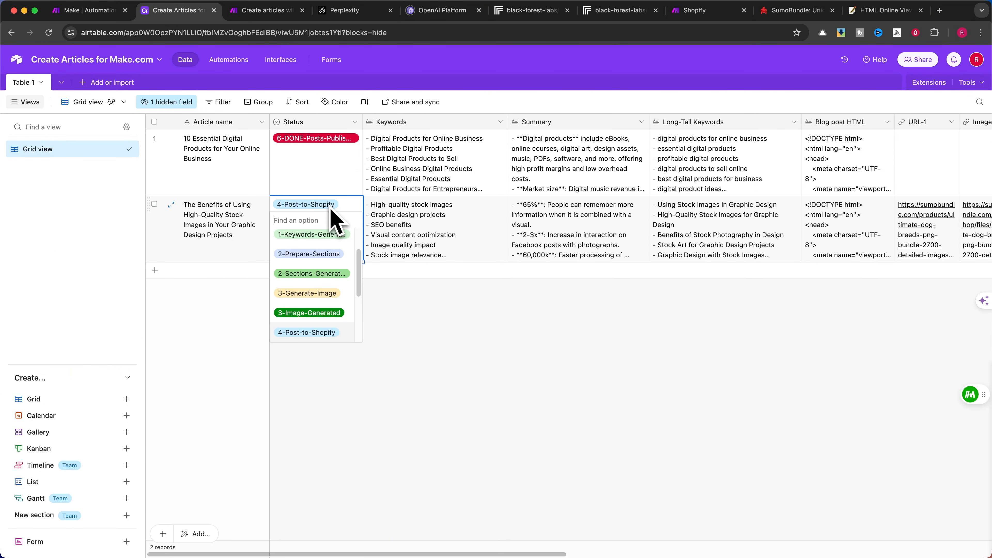
left_click(312, 324)
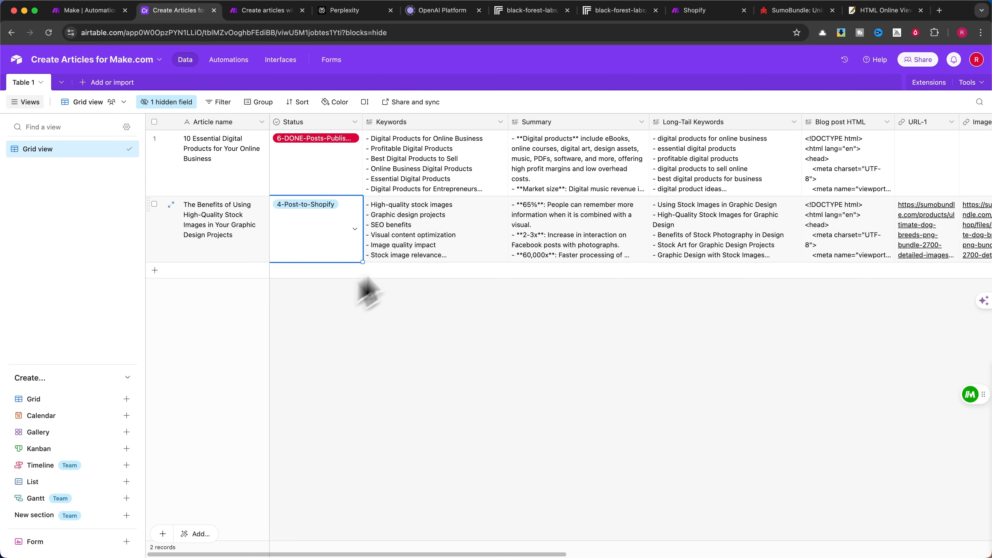
Run the Make scenario once and follow the 4-Post-to-Shopify route until its last module finishes.
left_click(266, 11)
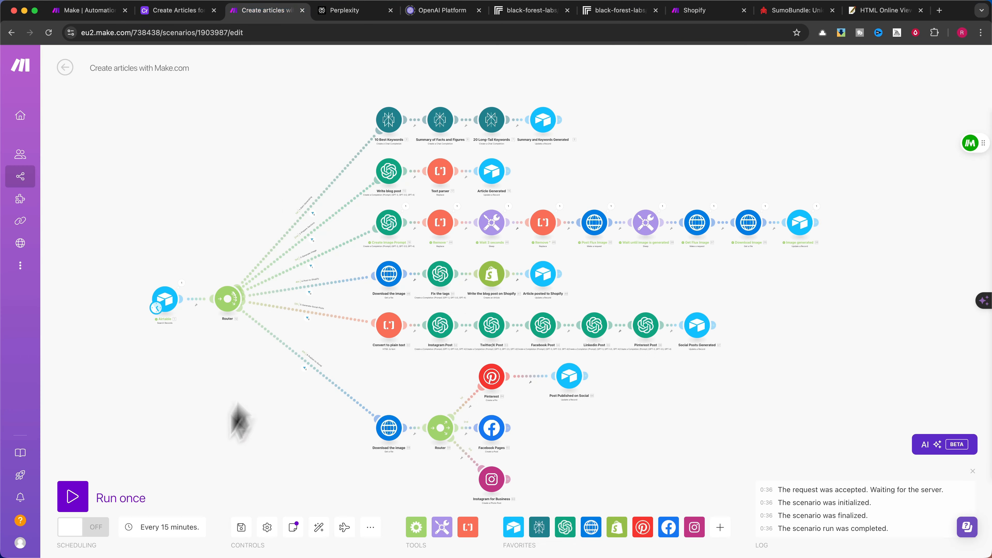
left_click(76, 504)
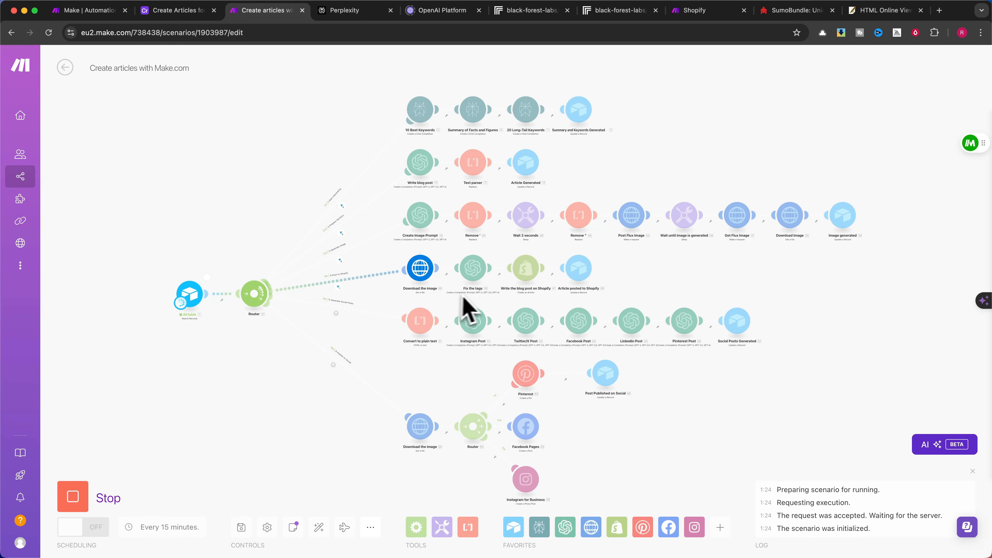
scroll(464, 310, "up", 5)
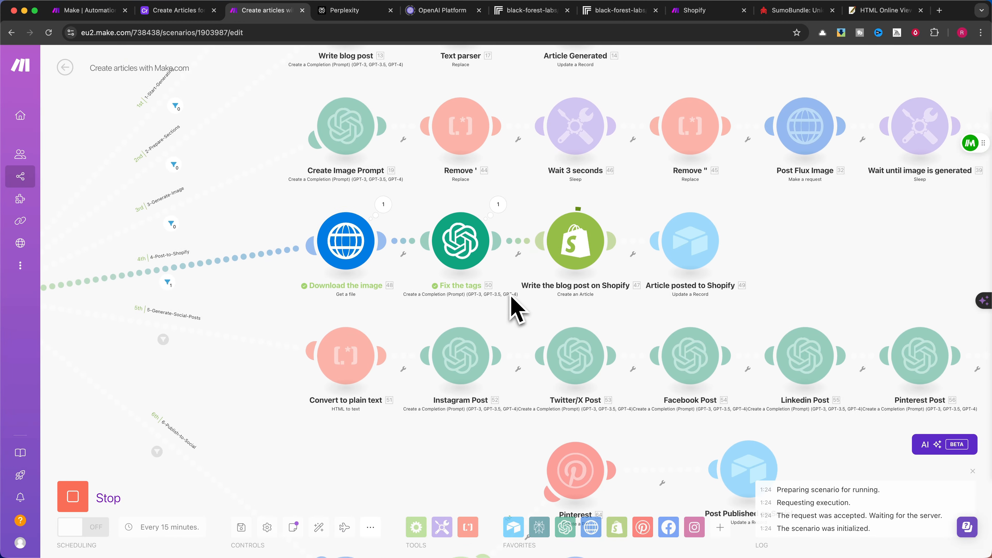
scroll(750, 281, "up", 2)
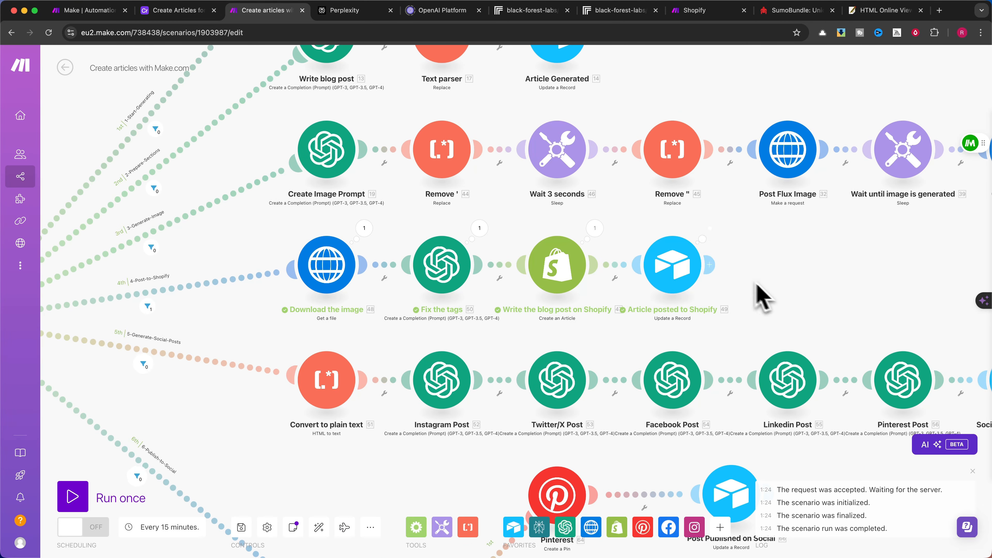
Open the blog on the SumoBundle store site, look through its posts, and reload the page to check for the new article.
left_click(793, 10)
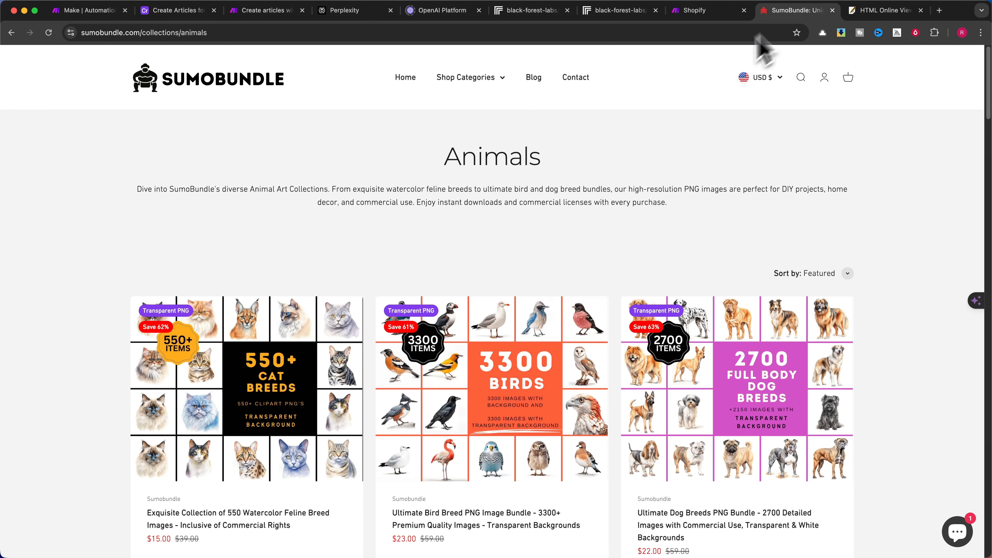
left_click(532, 77)
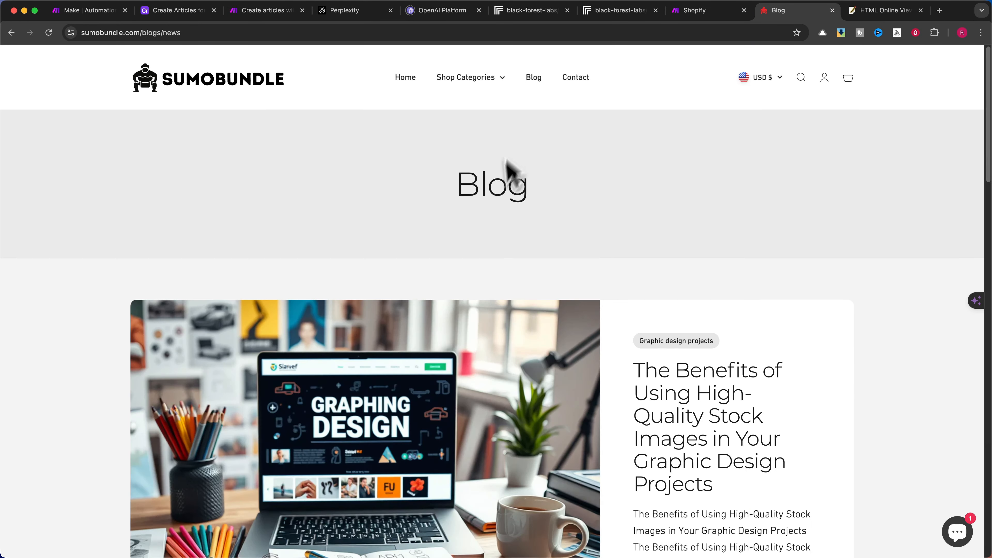
scroll(492, 211, "down", 5)
scroll(491, 211, "up", 6)
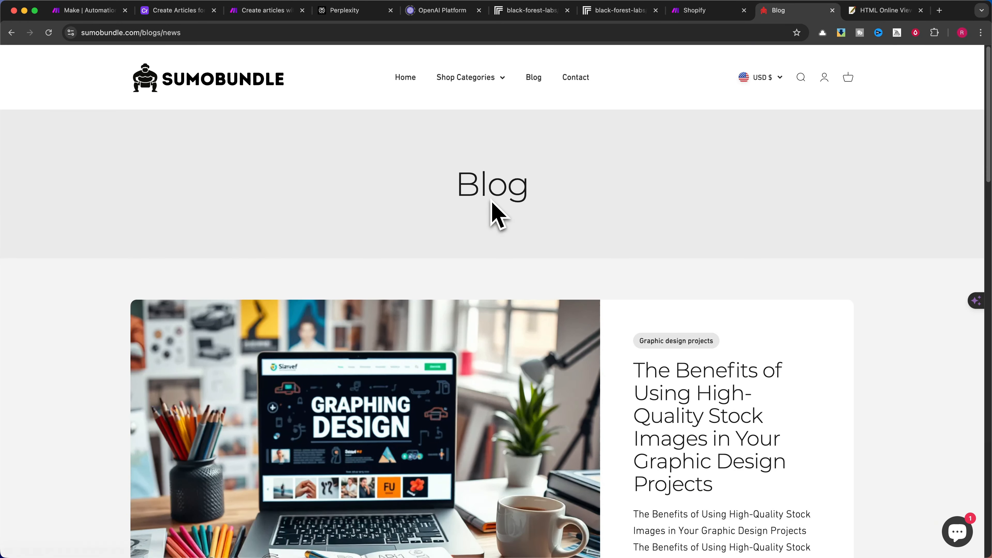
scroll(491, 211, "down", 9)
scroll(492, 211, "up", 9)
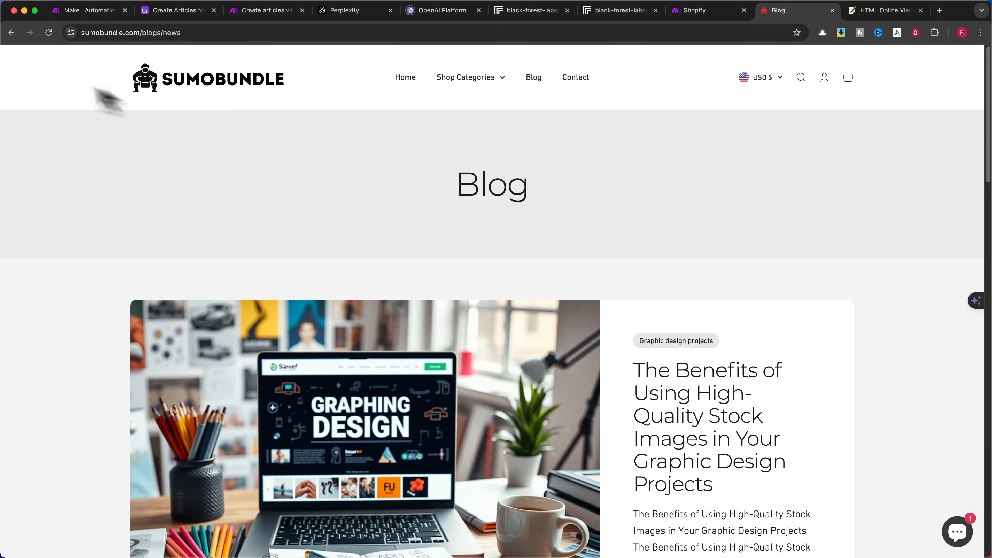
left_click(55, 37)
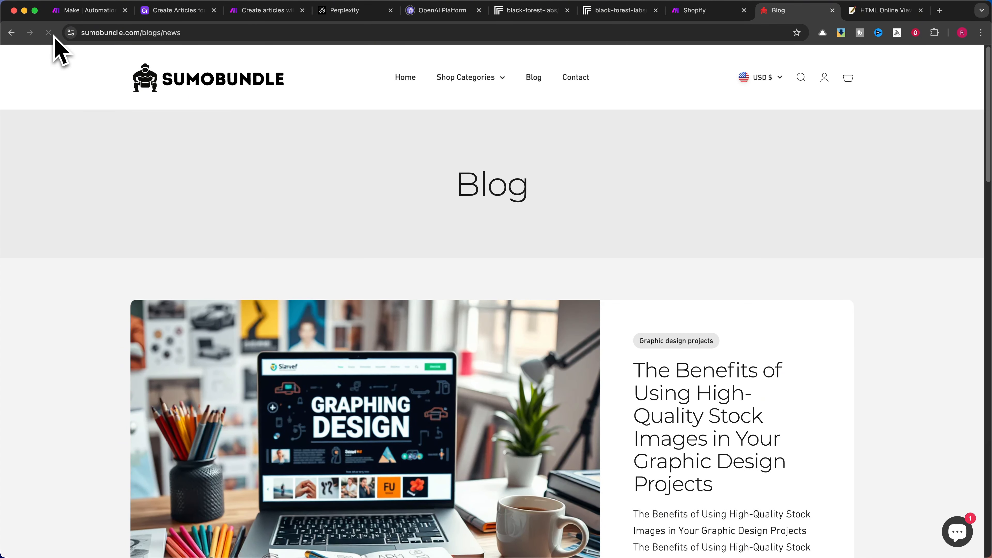
scroll(498, 266, "down", 3)
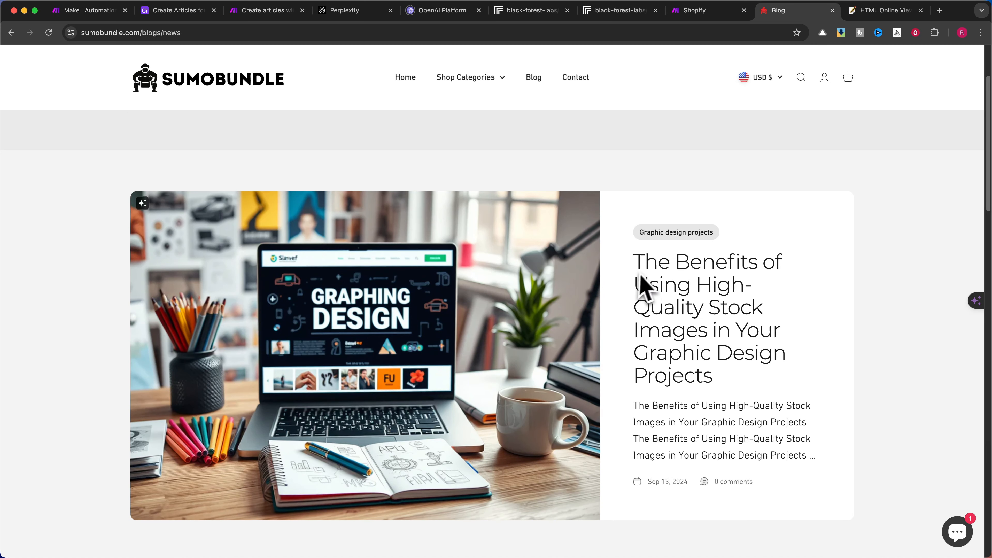
Open the blog post The Benefits of Using High-Quality Stock Images in Your Graphic Design Projects and review its images, links and text through the FAQ.
left_click(654, 273)
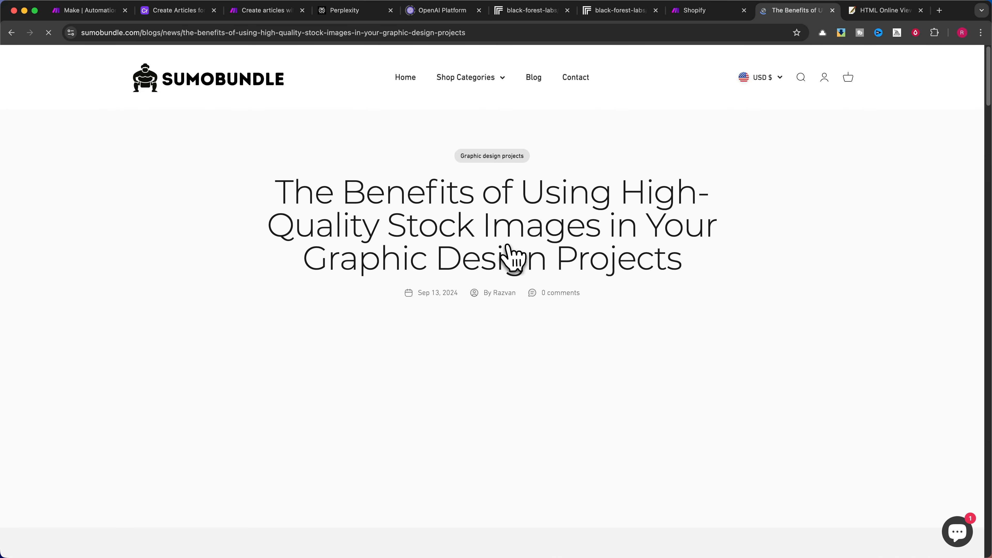
scroll(511, 257, "down", 5)
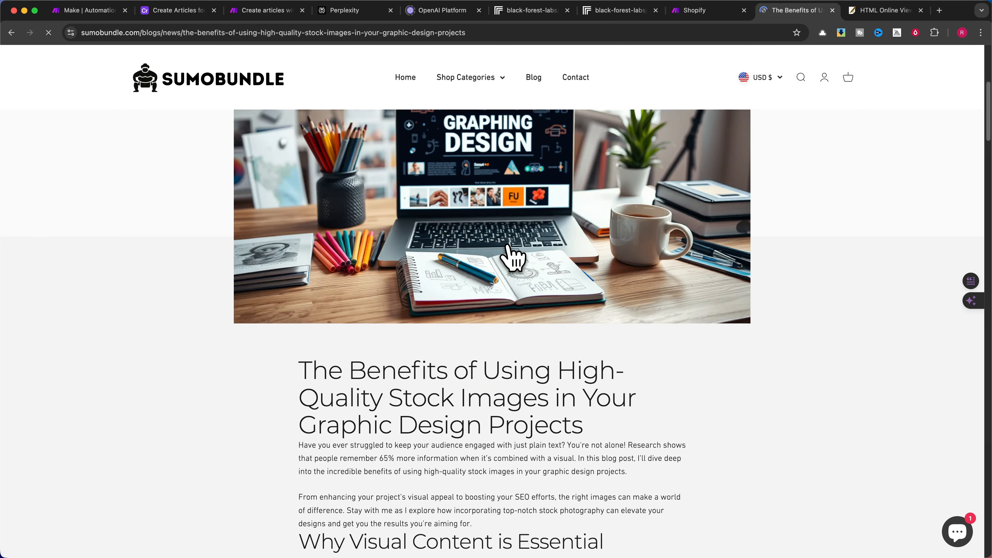
scroll(512, 258, "down", 2)
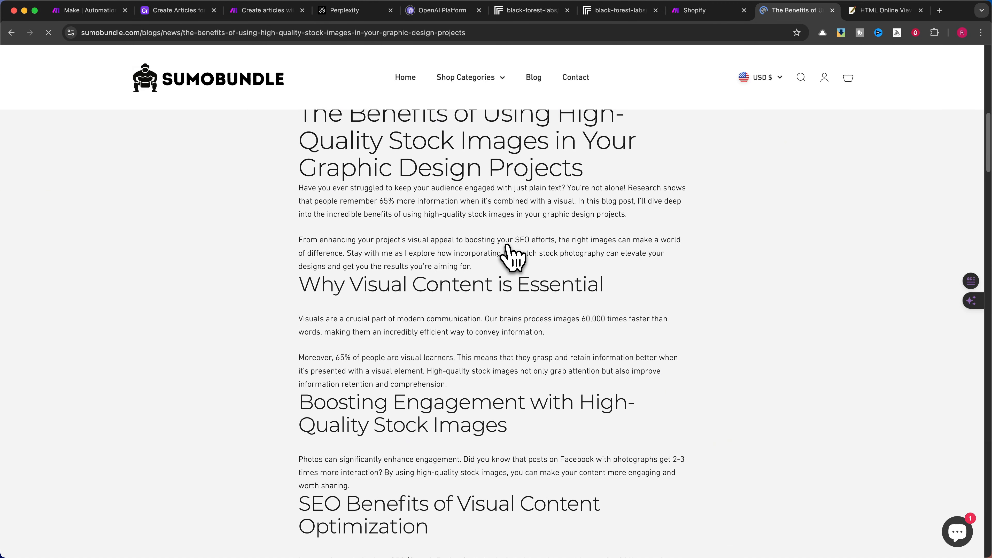
scroll(511, 254, "down", 5)
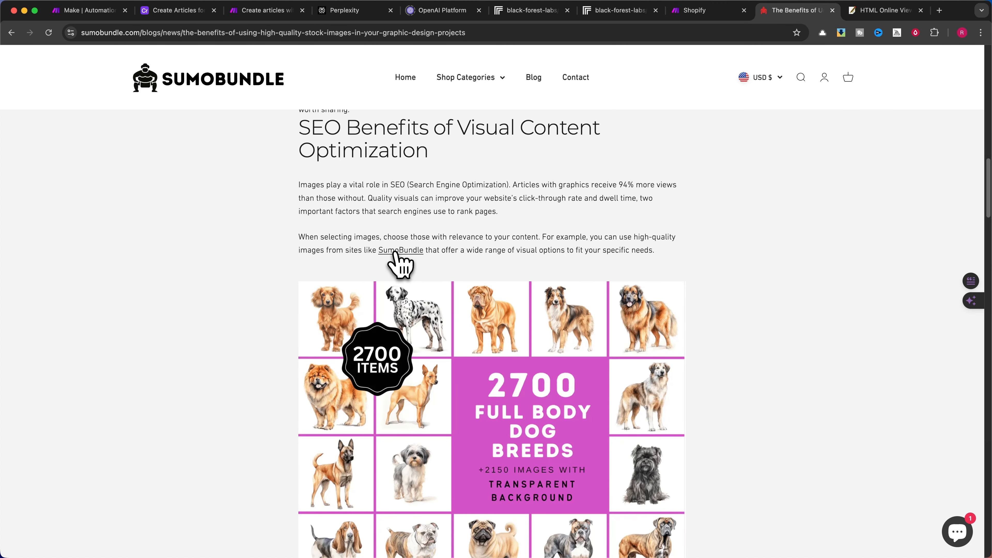
scroll(402, 266, "down", 7)
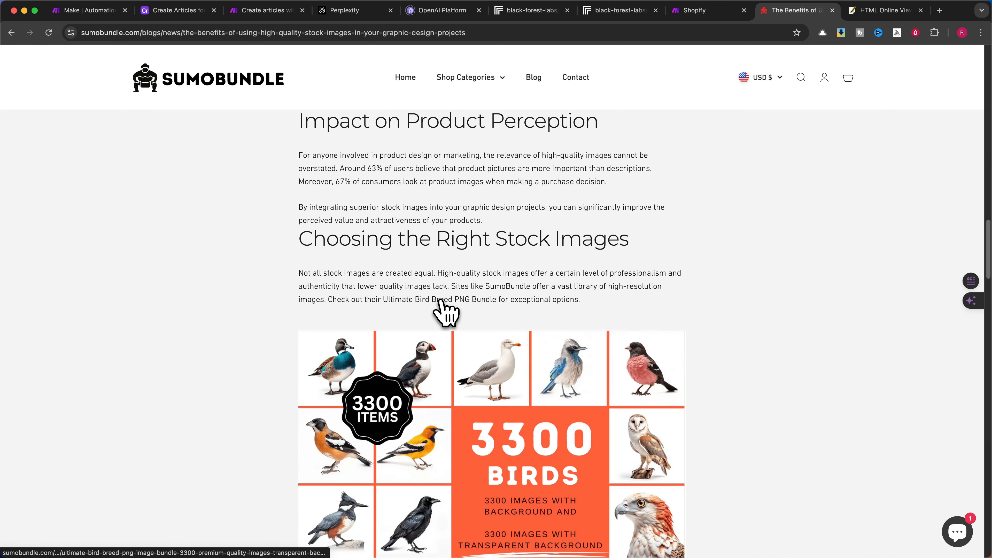
scroll(441, 304, "down", 5)
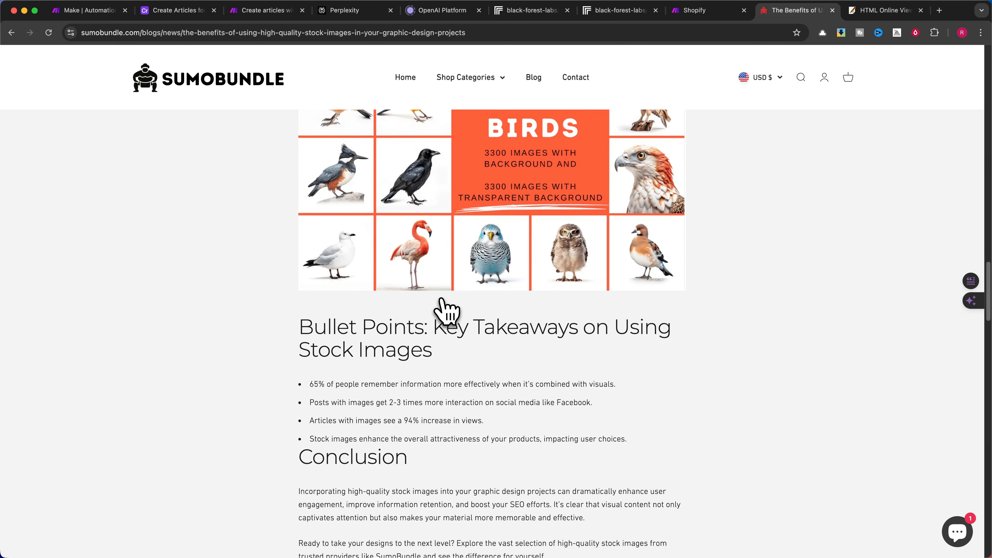
scroll(441, 300, "down", 6)
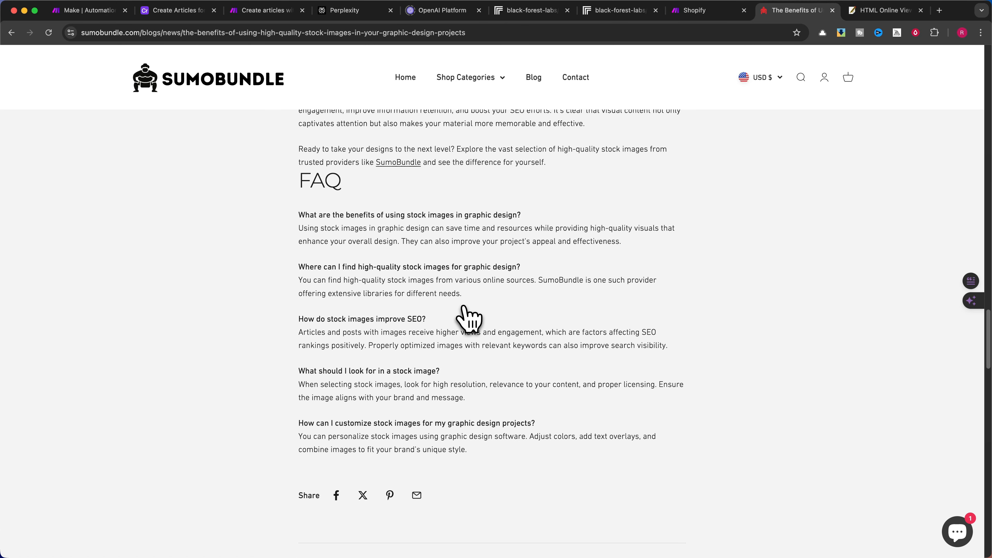
Look over the blog post's FAQ and conclusion once more and return toward the start of the article.
scroll(469, 319, "down", 3)
scroll(469, 318, "up", 7)
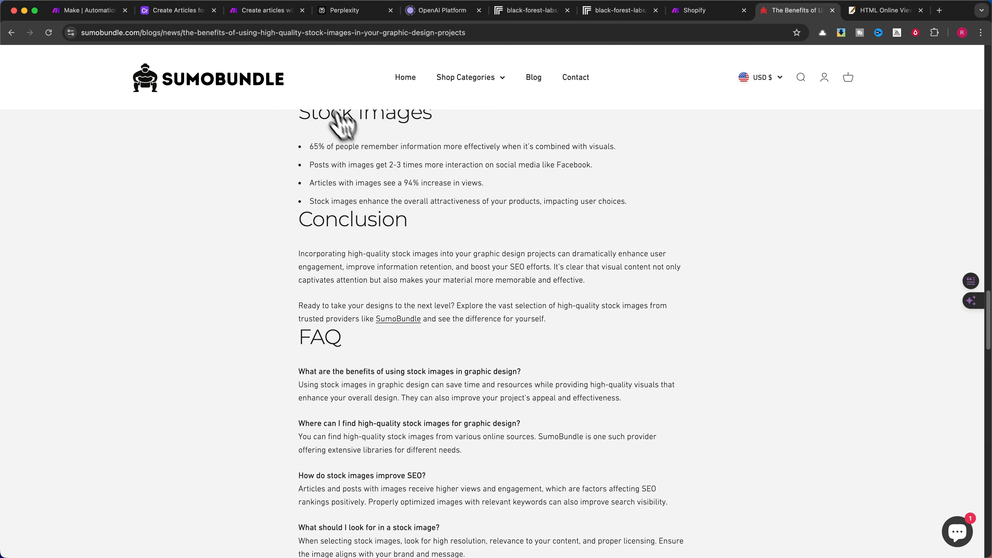
scroll(358, 177, "up", 20)
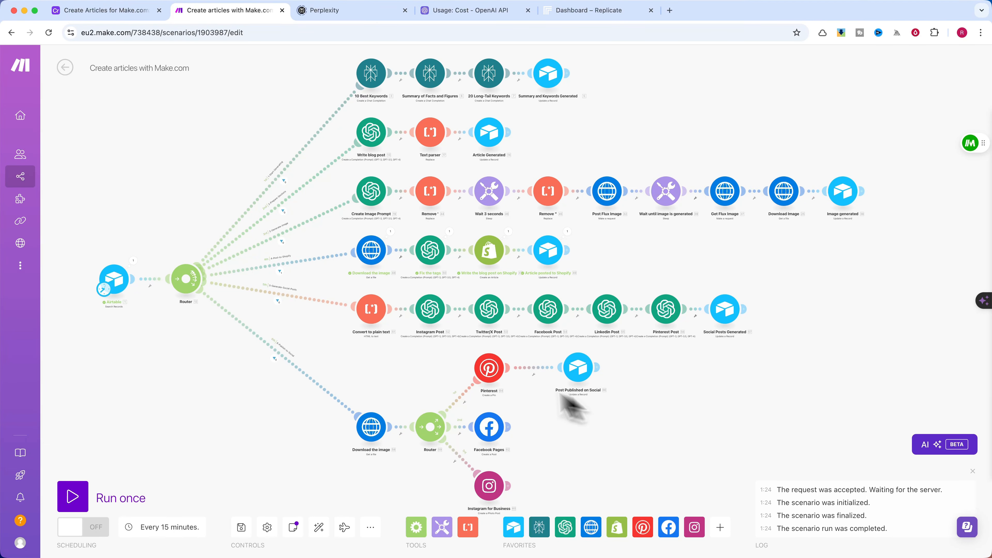
In the Make scenario, review how Convert to plain text on the 5-Generate-Social-Posts route maps Blog post HTML, and close its settings.
scroll(417, 361, "up", 5)
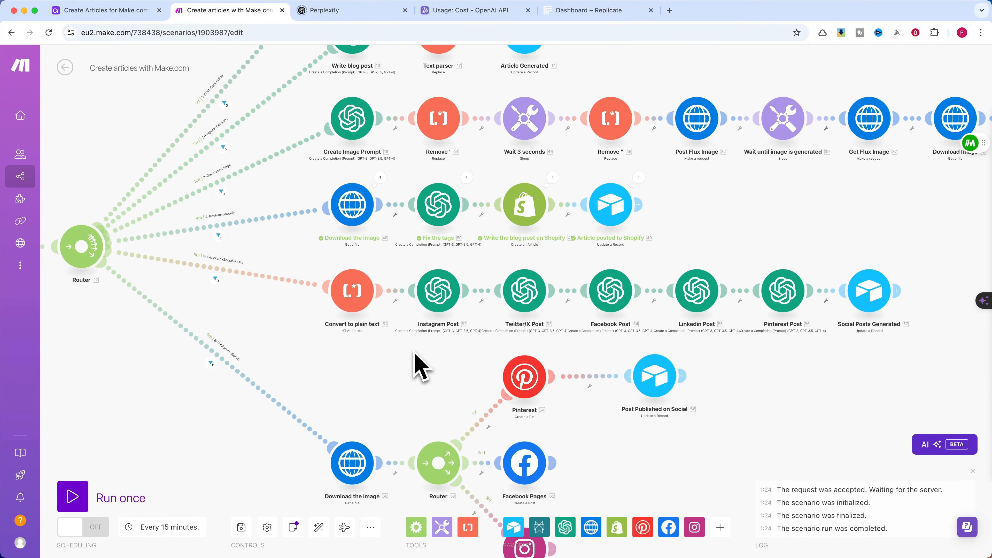
scroll(406, 358, "up", 1)
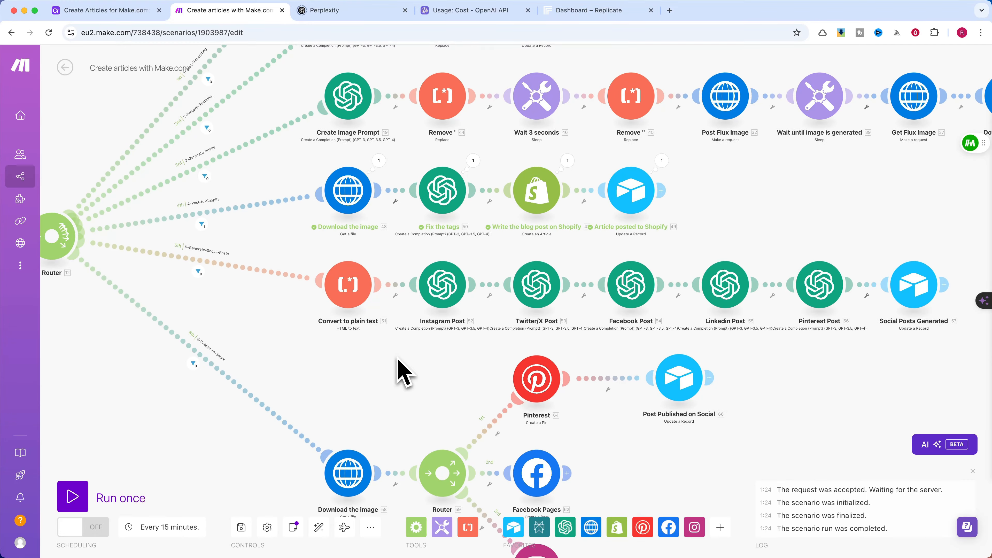
scroll(402, 373, "up", 3)
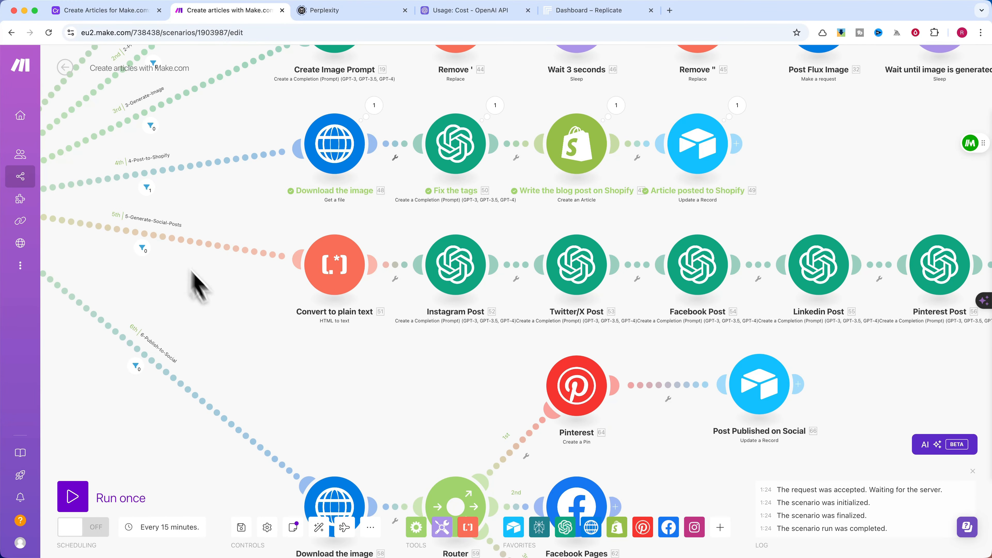
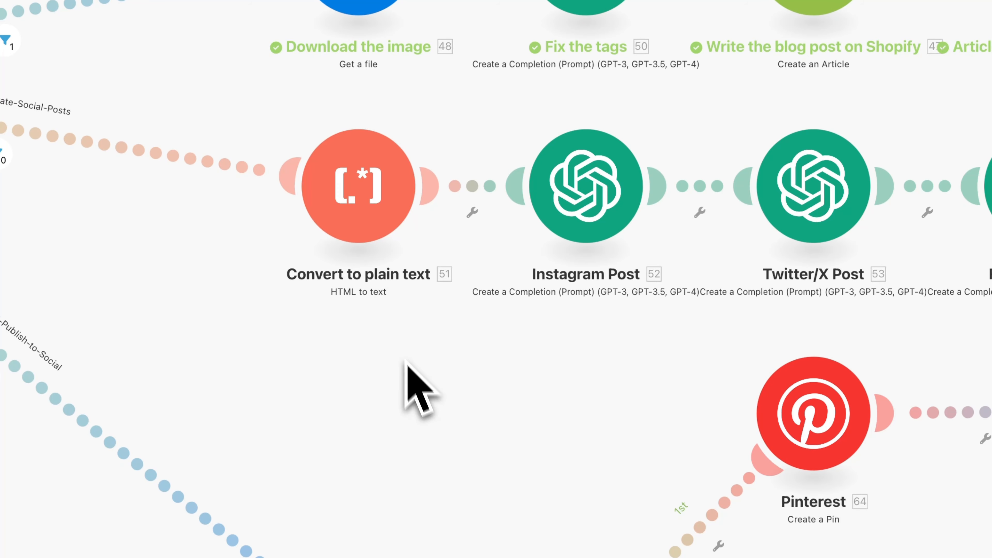
left_click(366, 226)
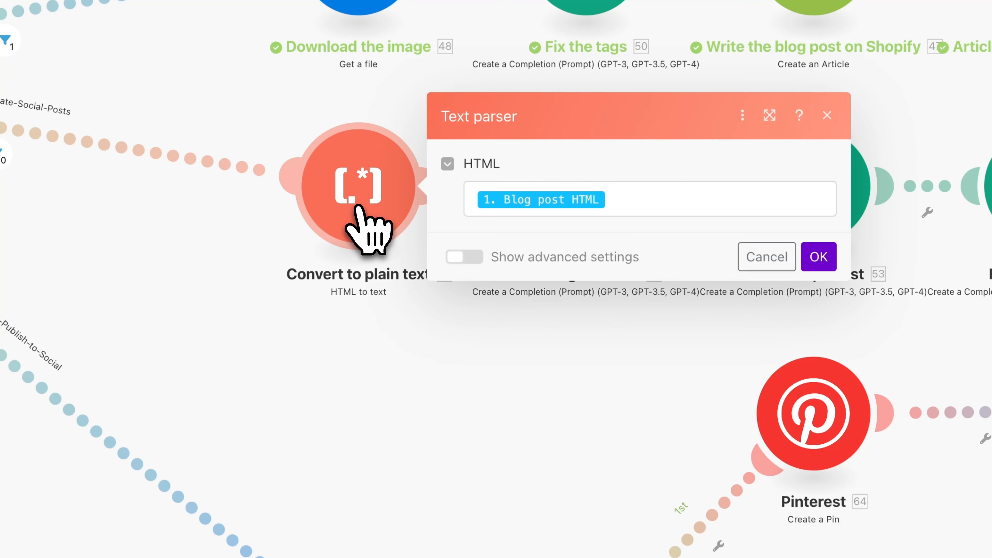
scroll(316, 305, "down", 5)
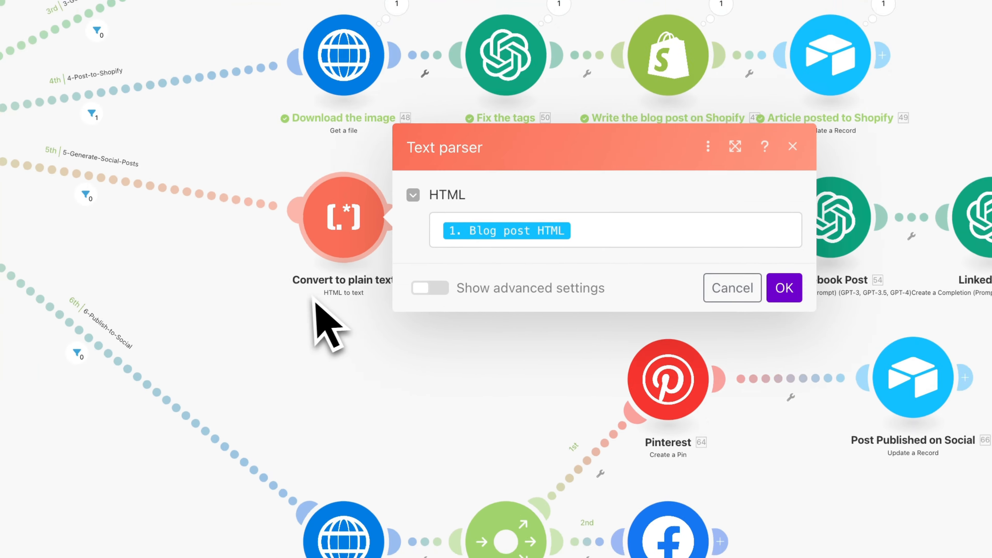
left_click(568, 245)
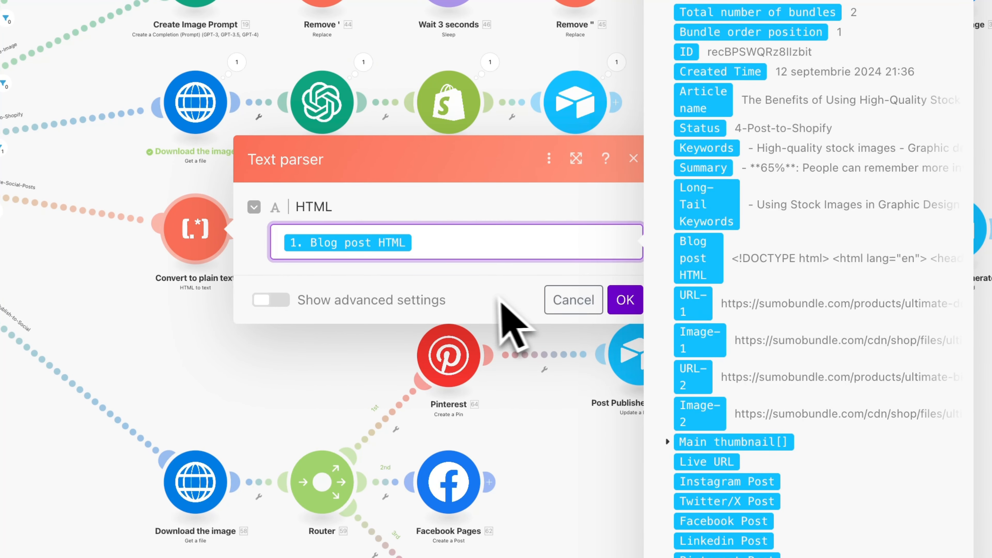
left_click(503, 307)
left_click(624, 300)
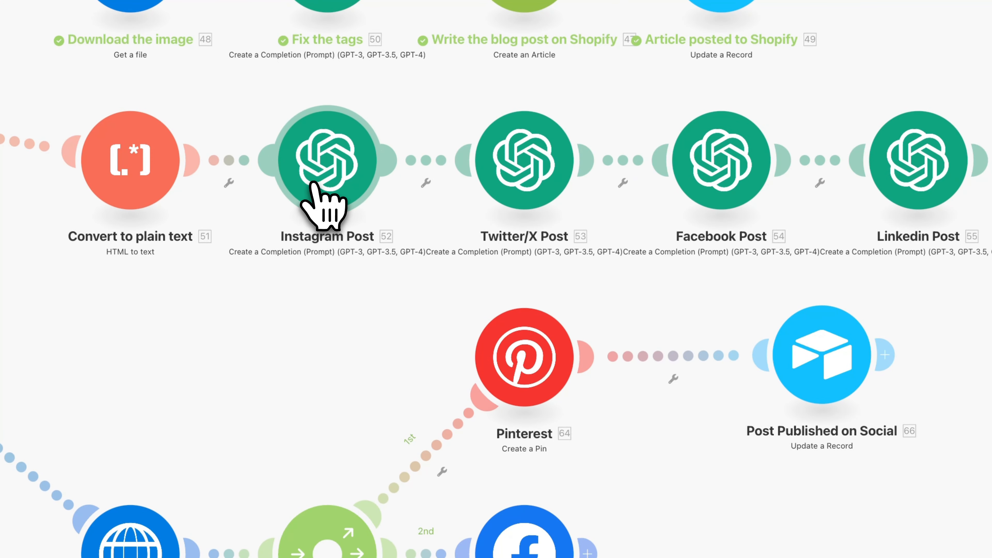
Review the Instagram Post module's model and prompt, including the mapped plain text of the article, and close its settings.
left_click(316, 184)
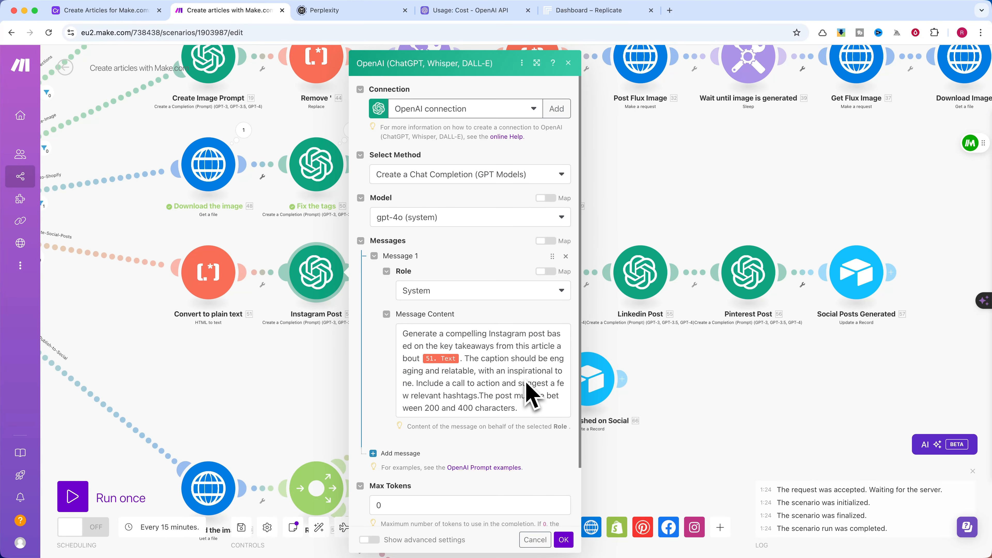
scroll(531, 395, "down", 1)
scroll(531, 394, "up", 1)
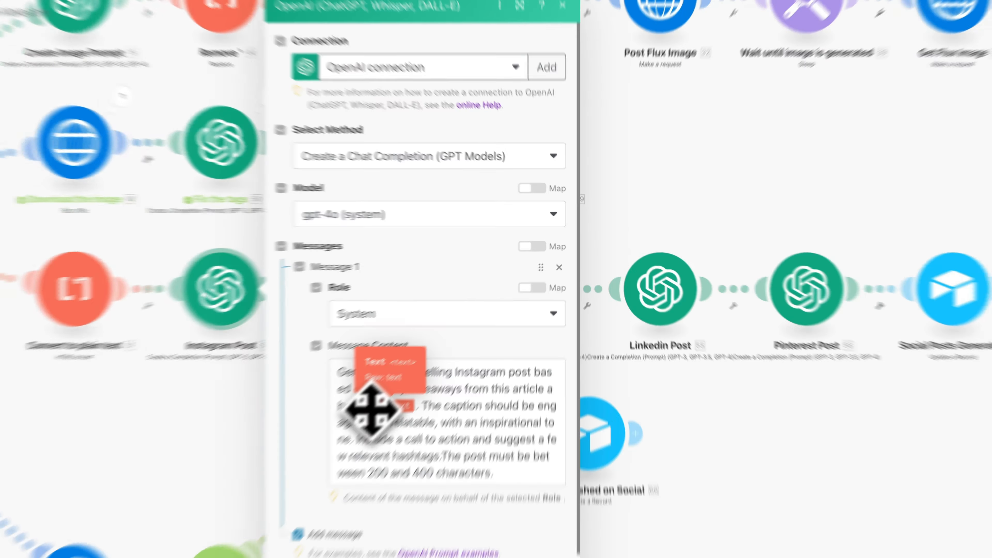
left_click(435, 361)
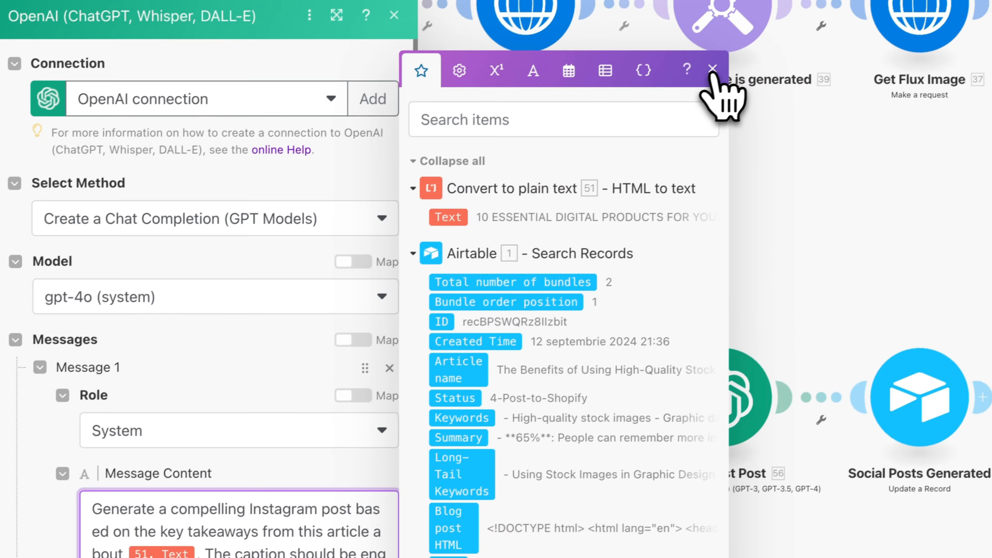
left_click(712, 70)
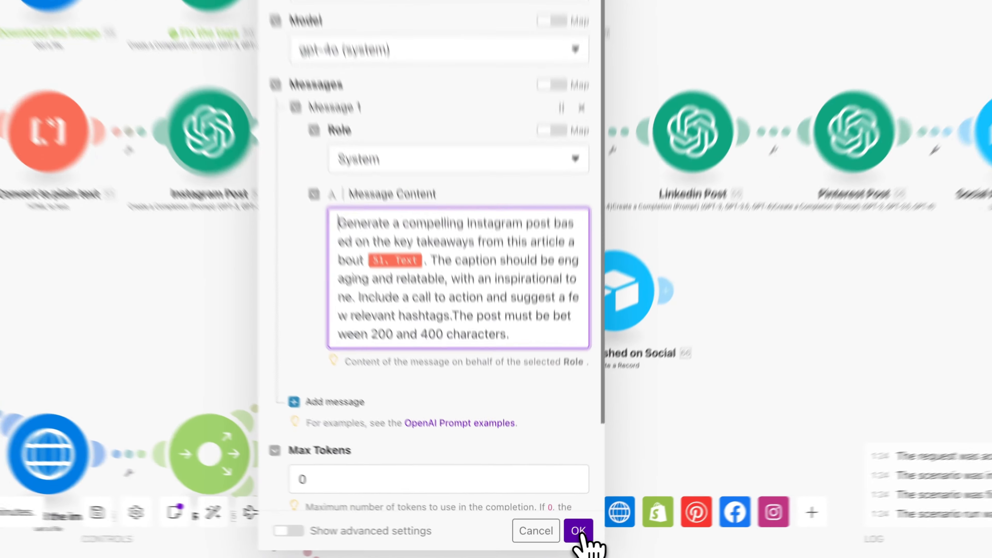
left_click(564, 540)
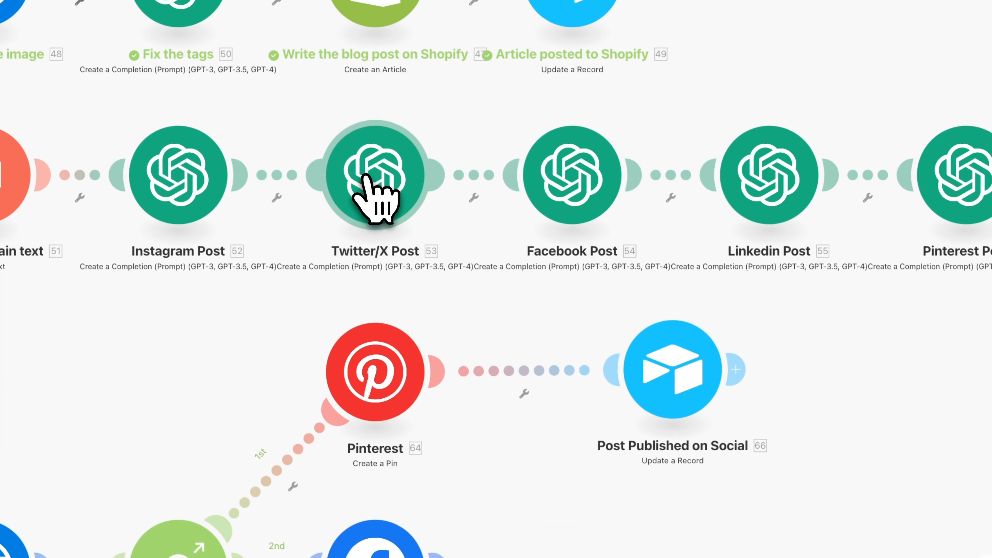
Review the Twitter/X Post module's prompt, especially its 280-character limit, and close its settings.
left_click(366, 177)
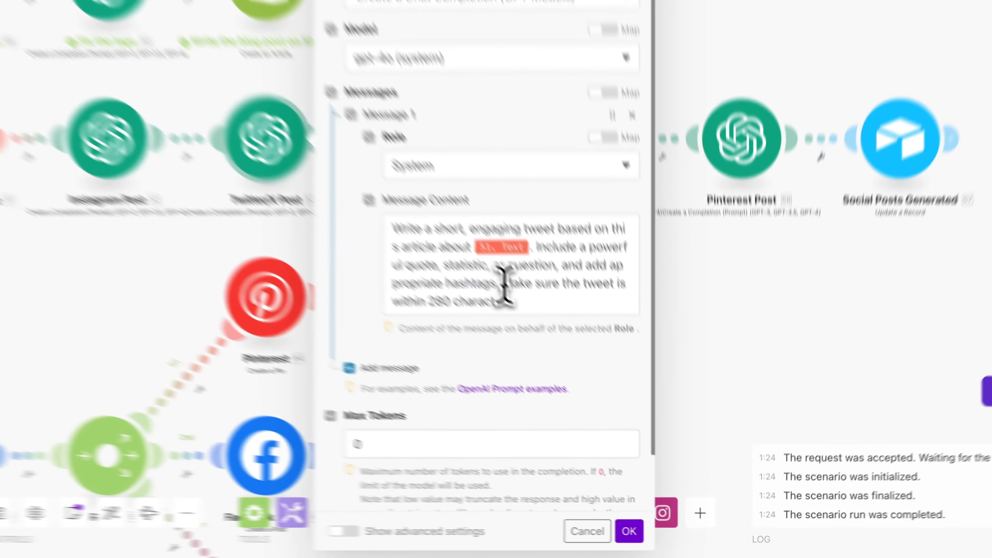
left_click_drag(586, 372, 601, 385)
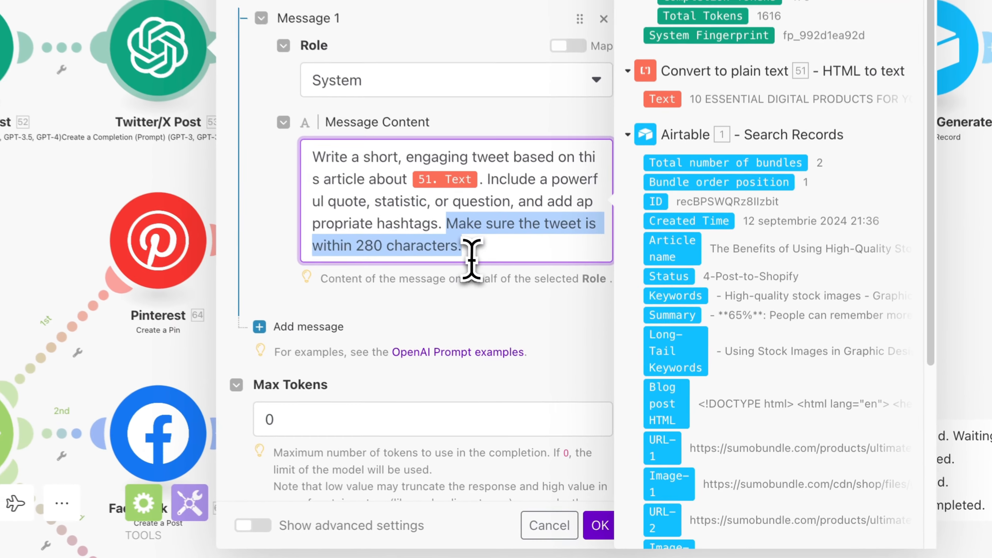
left_click(468, 242)
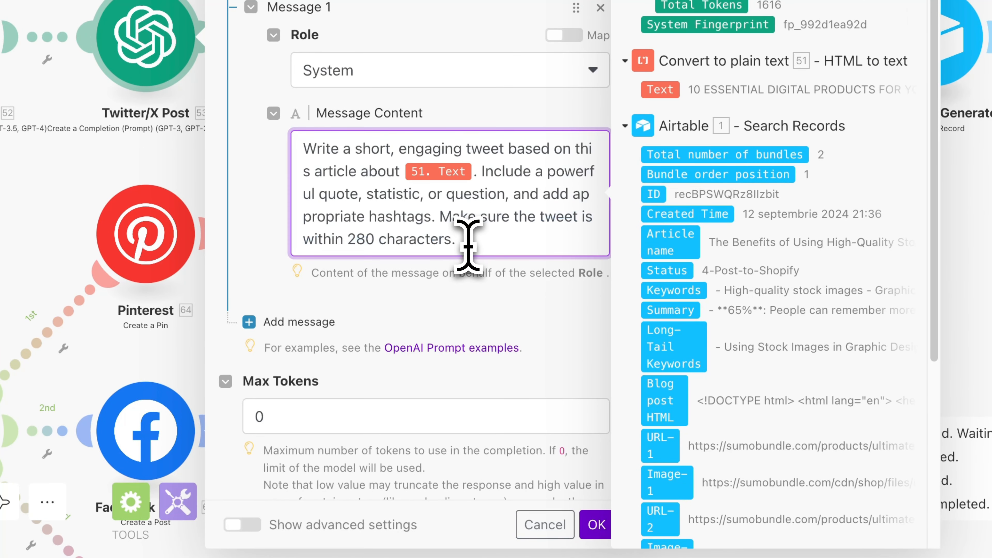
left_click(491, 308)
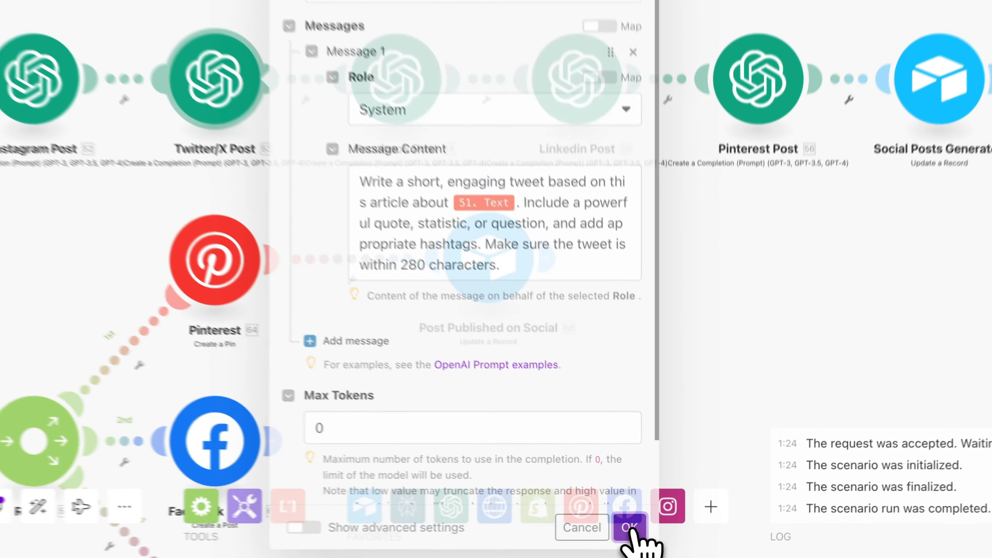
left_click(671, 539)
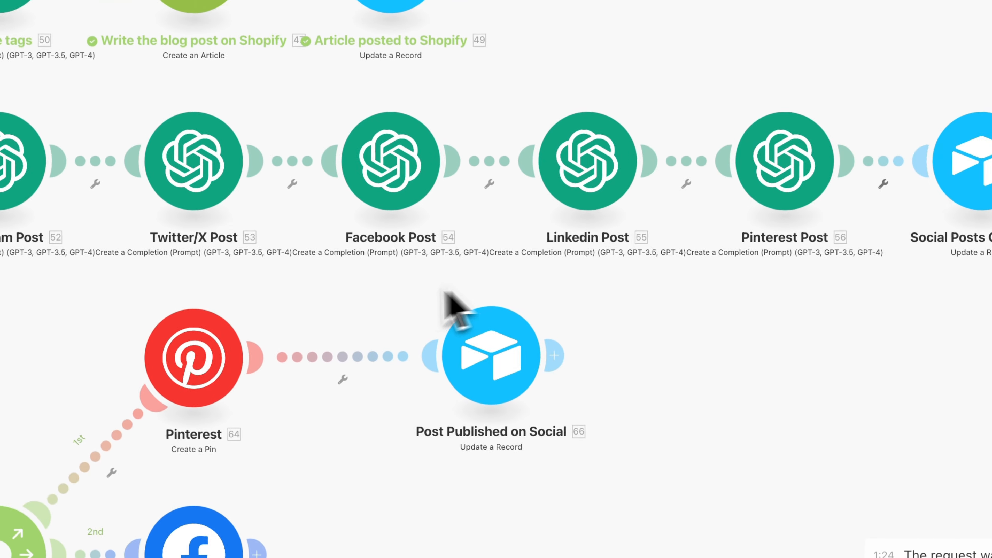
In the Facebook Post module's prompt, replace "tweet" with "post" in the 400-character limit sentence and save the module.
left_click(396, 174)
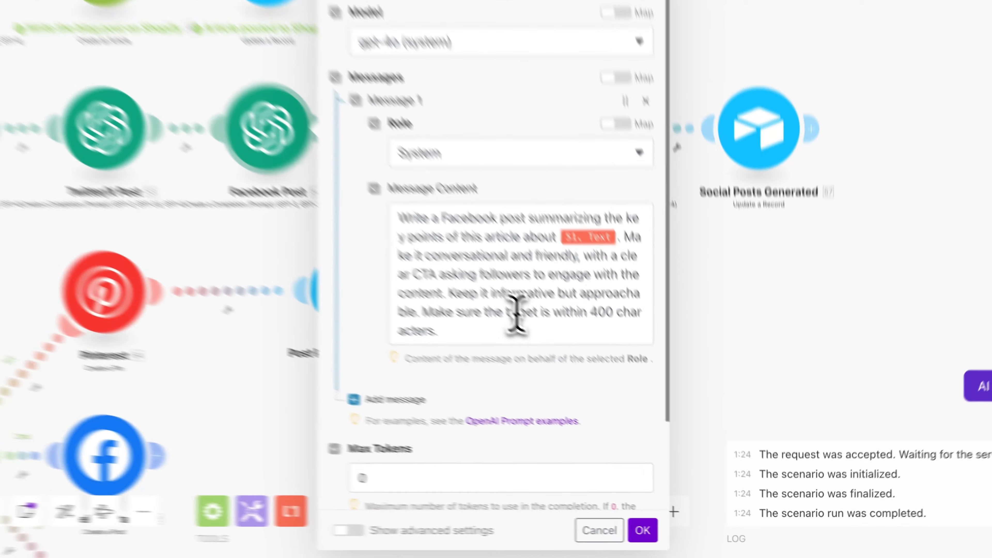
double_click(618, 396)
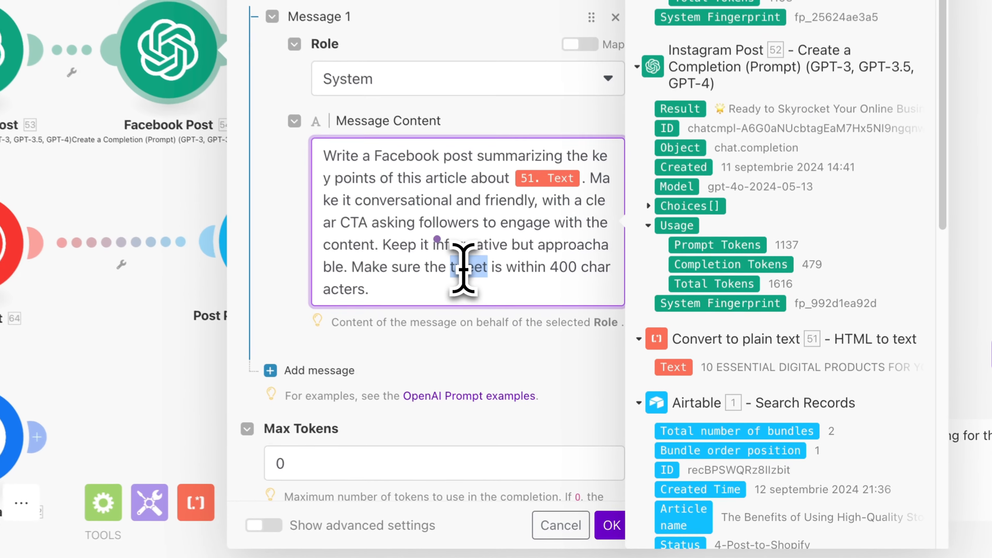
type("pos")
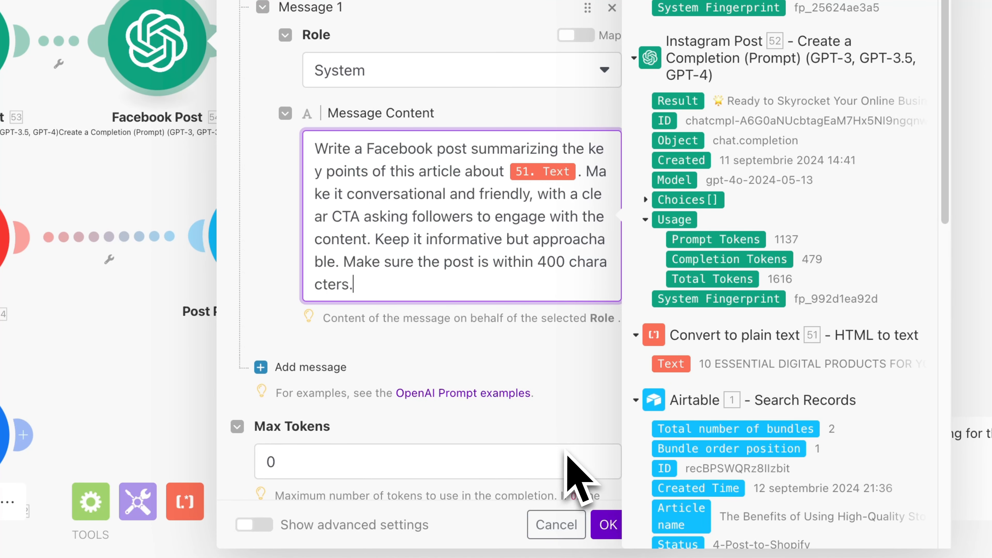
left_click(606, 525)
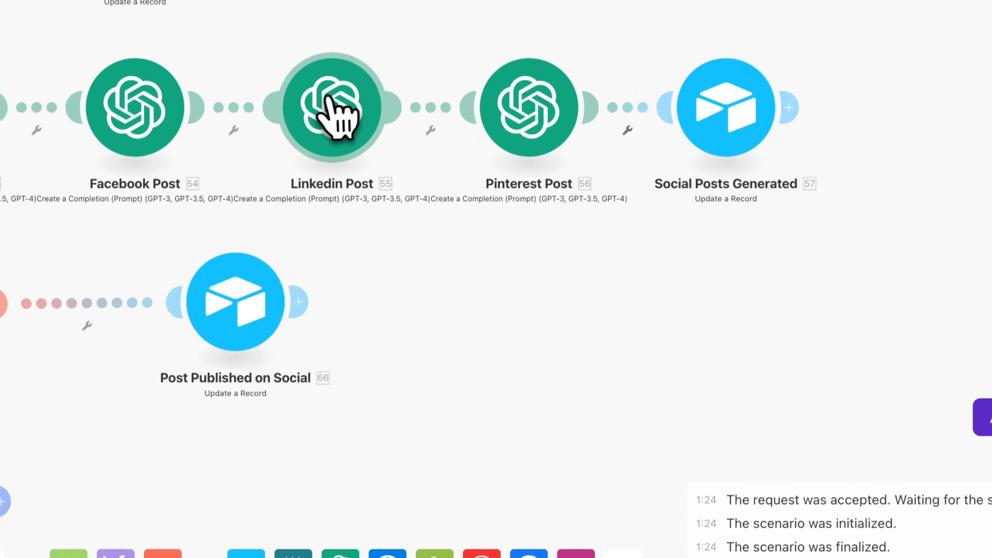
In the Linkedin Post module's prompt, replace "tweet" with "post" in the 400-character limit sentence and save the module.
left_click(328, 98)
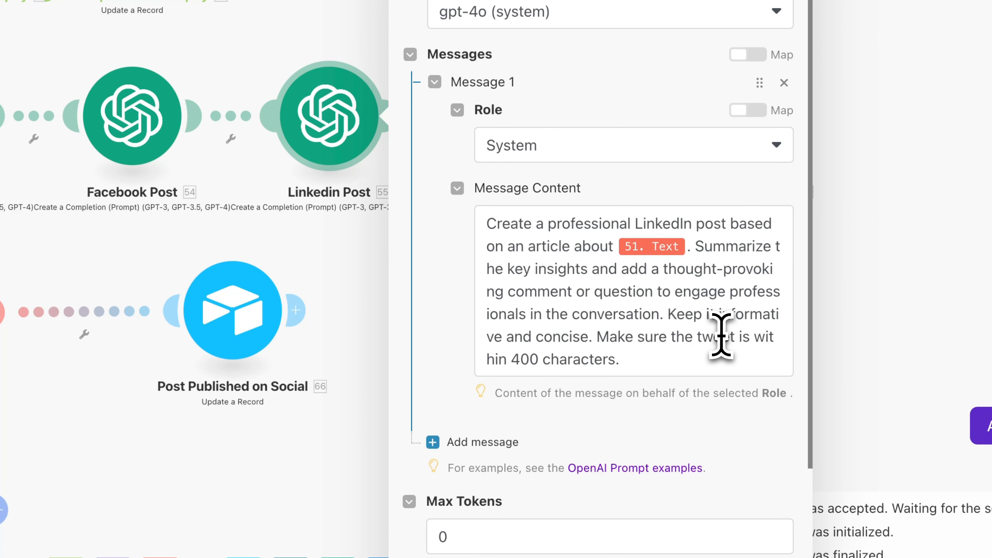
double_click(720, 336)
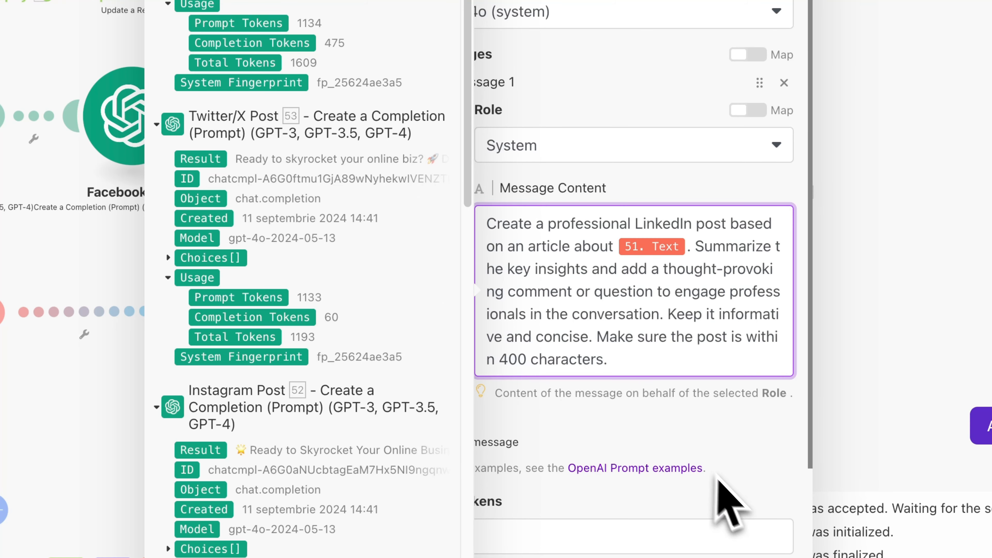
left_click(745, 443)
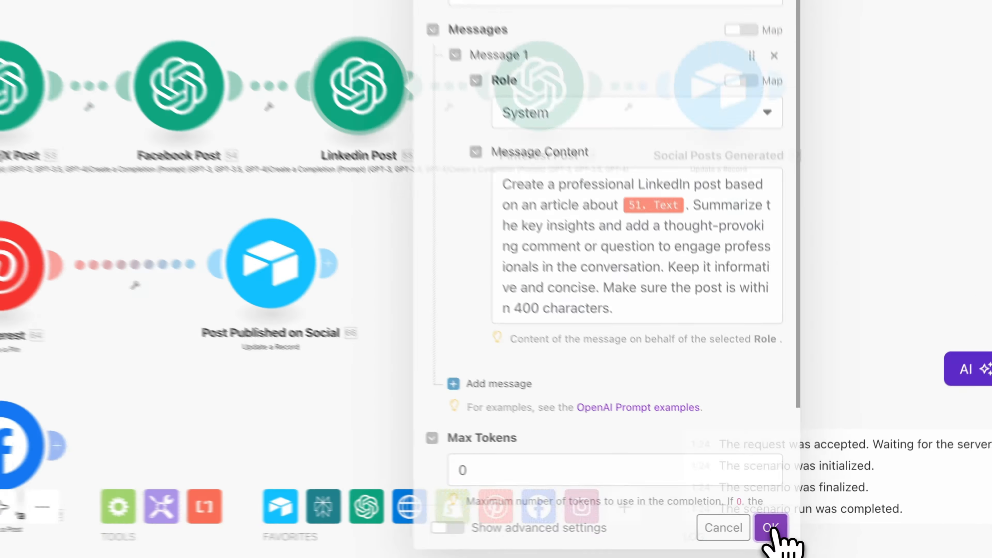
left_click(807, 540)
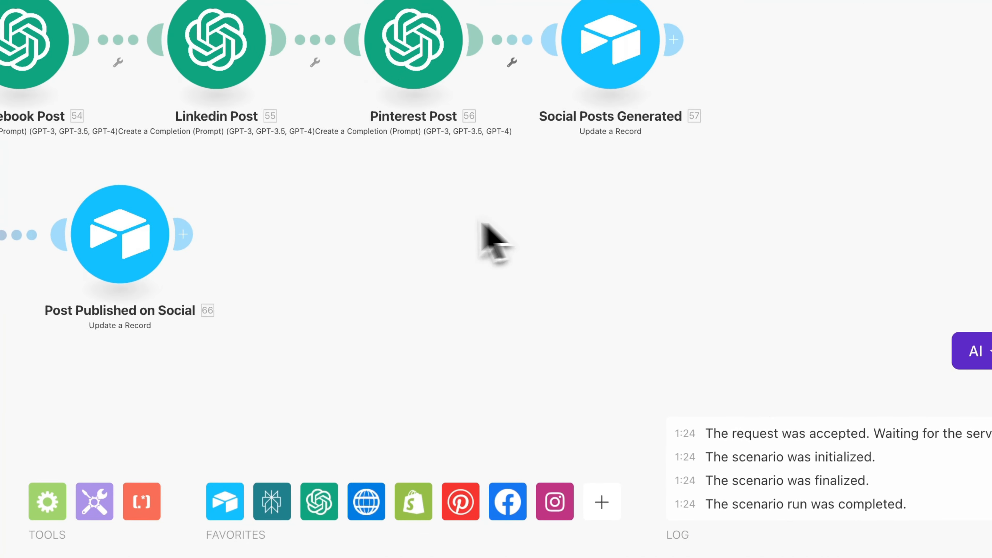
In the Pinterest Post module's prompt, replace "tweet" with "post" in the 300-character limit sentence and save the module.
left_click_drag(484, 227, 328, 214)
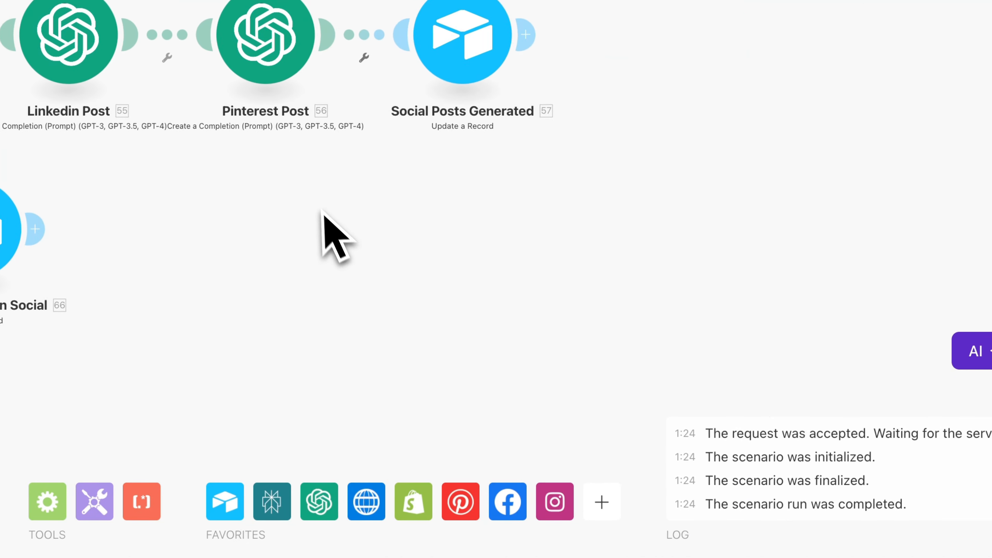
left_click(262, 63)
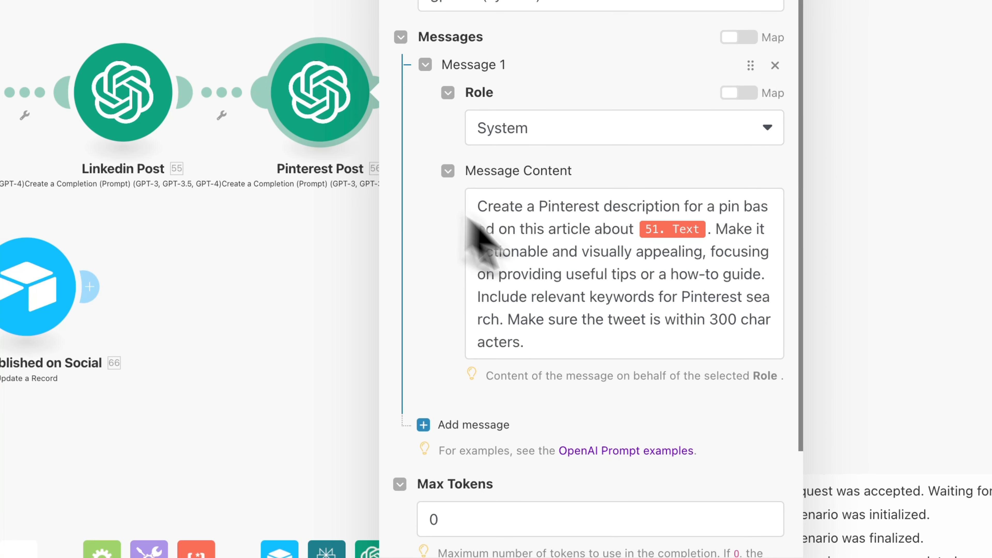
scroll(601, 297, "down", 3)
scroll(598, 278, "up", 1)
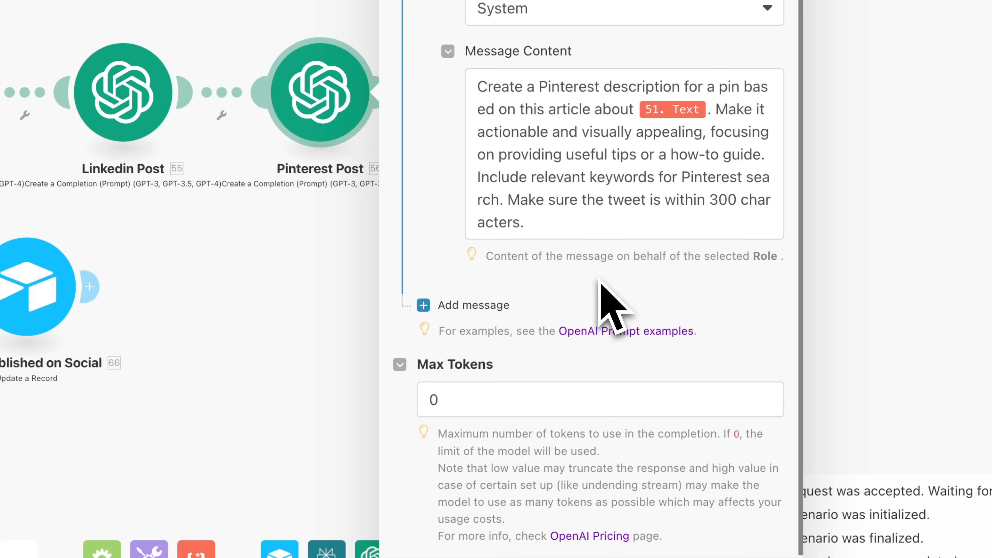
double_click(624, 199)
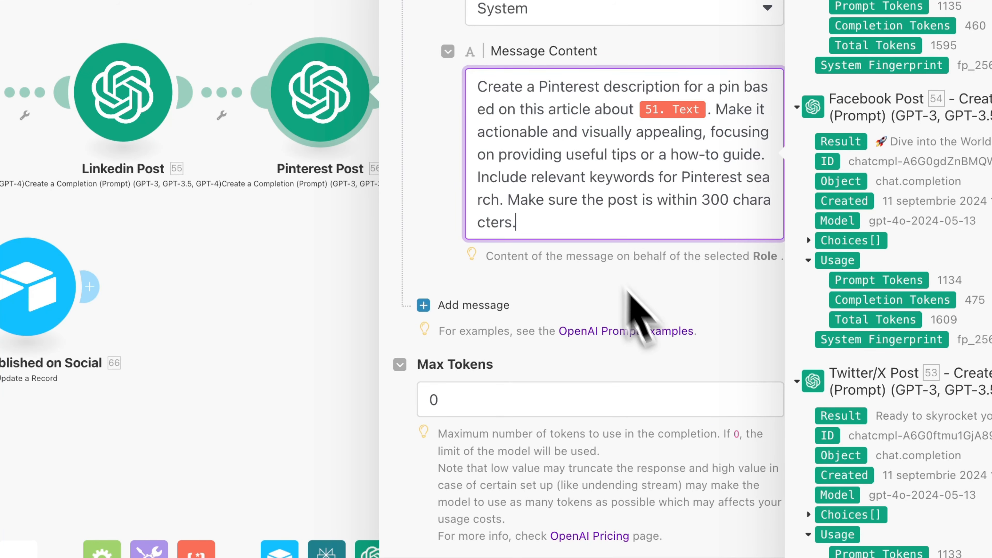
left_click(752, 527)
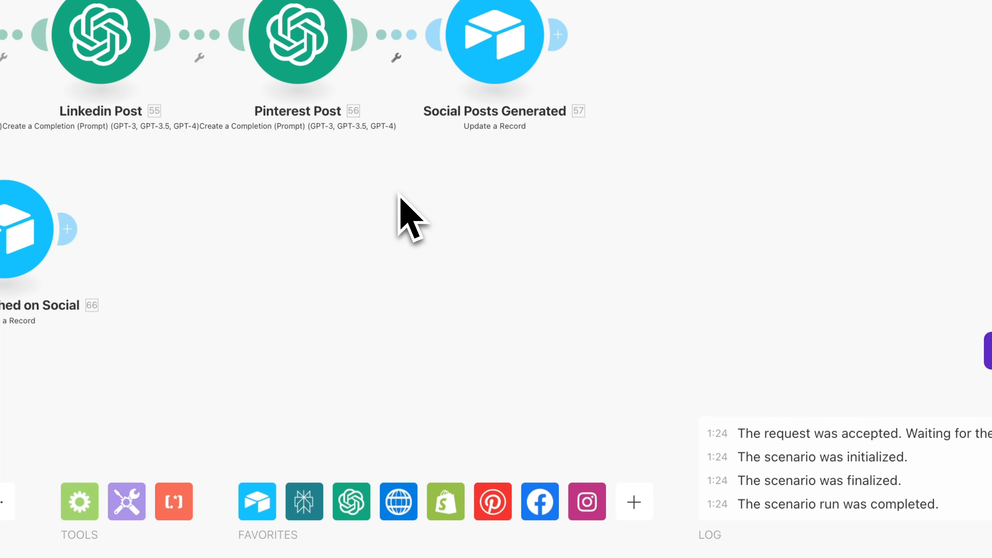
Review the Social Posts Generated module's 5-Social-Posts-Generated status and the mapped content of each social post field, and close its settings.
left_click_drag(398, 193, 250, 189)
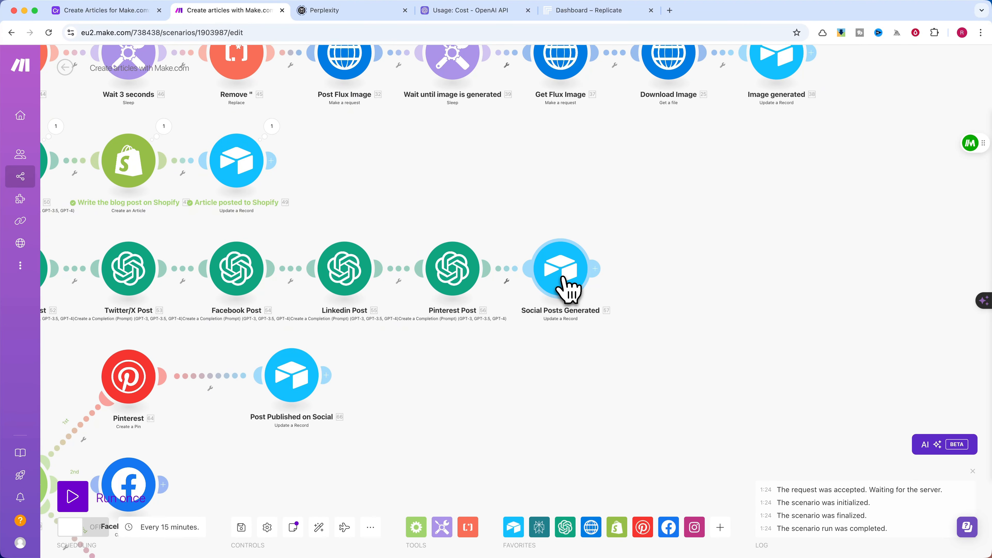
left_click(566, 286)
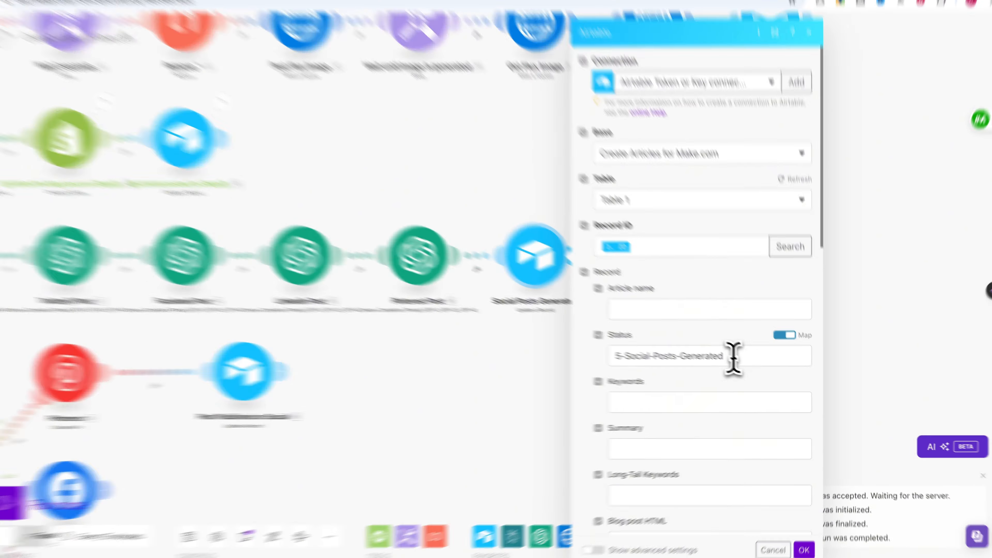
left_click_drag(743, 363, 615, 361)
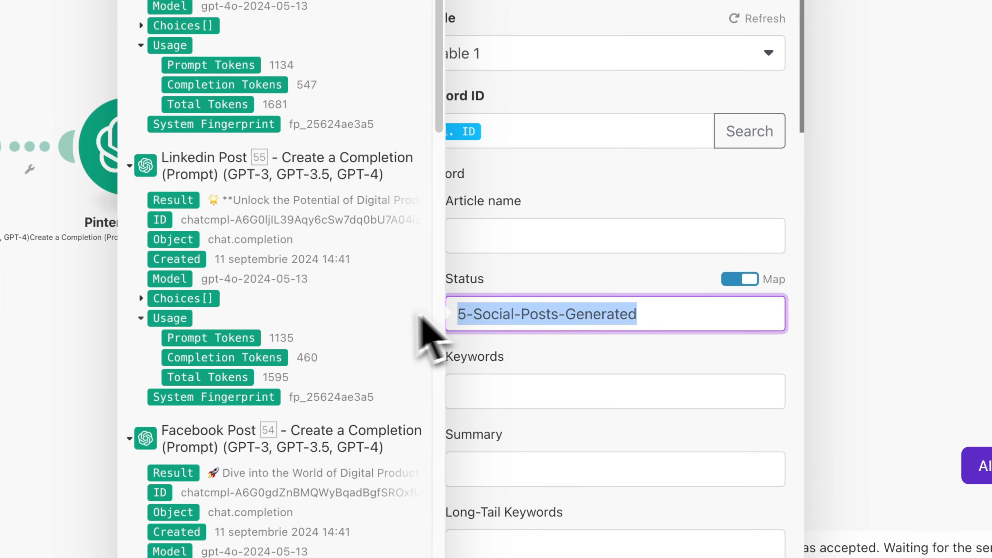
left_click(693, 337)
scroll(576, 298, "down", 12)
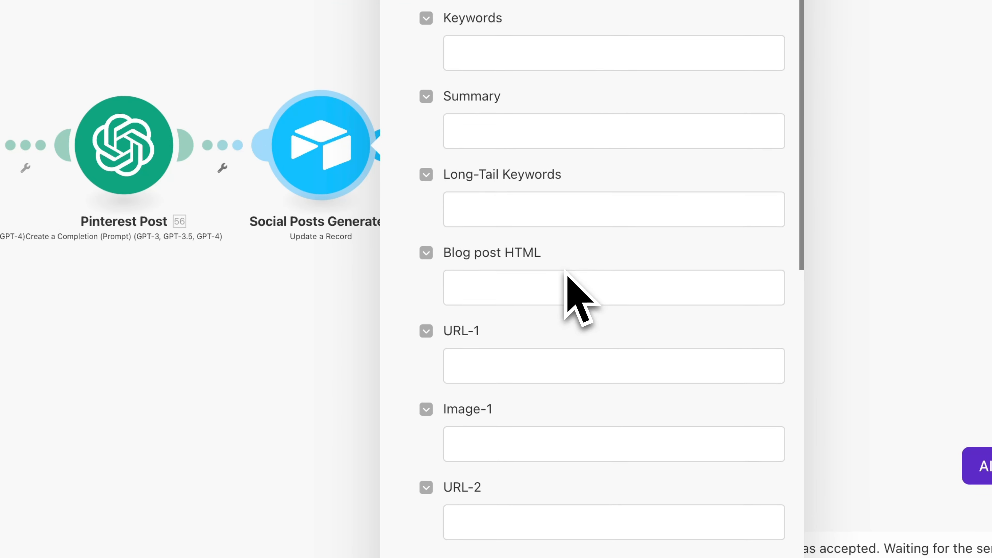
scroll(570, 289, "down", 6)
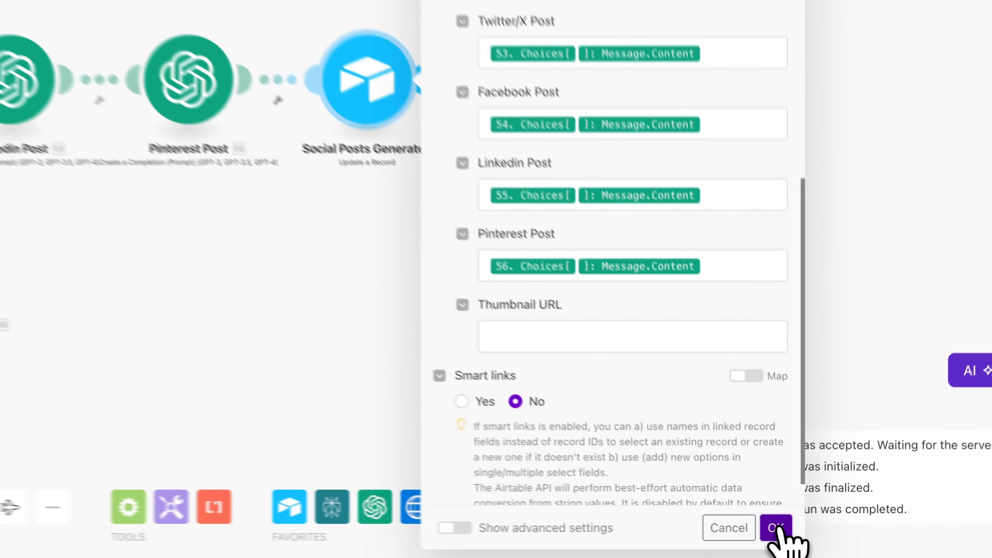
left_click(807, 539)
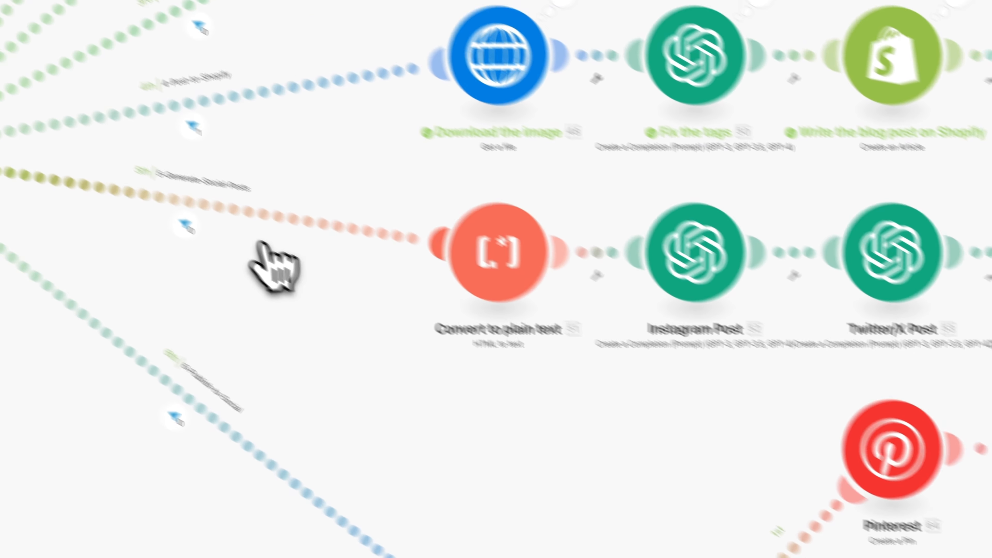
Check the label and Status condition in the 5-Generate-Social-Posts route's filter and close it.
left_click(262, 249)
left_click(292, 268)
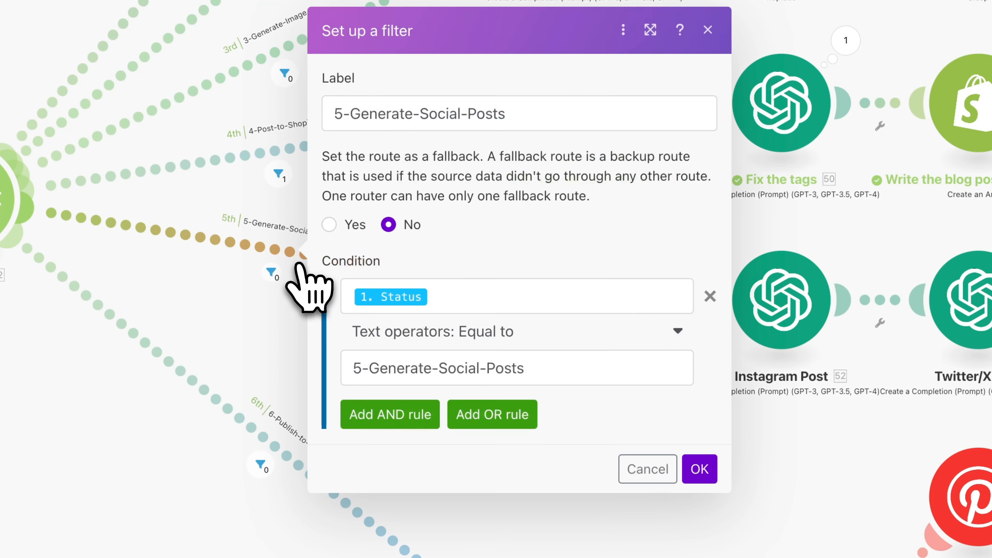
left_click_drag(503, 122, 340, 116)
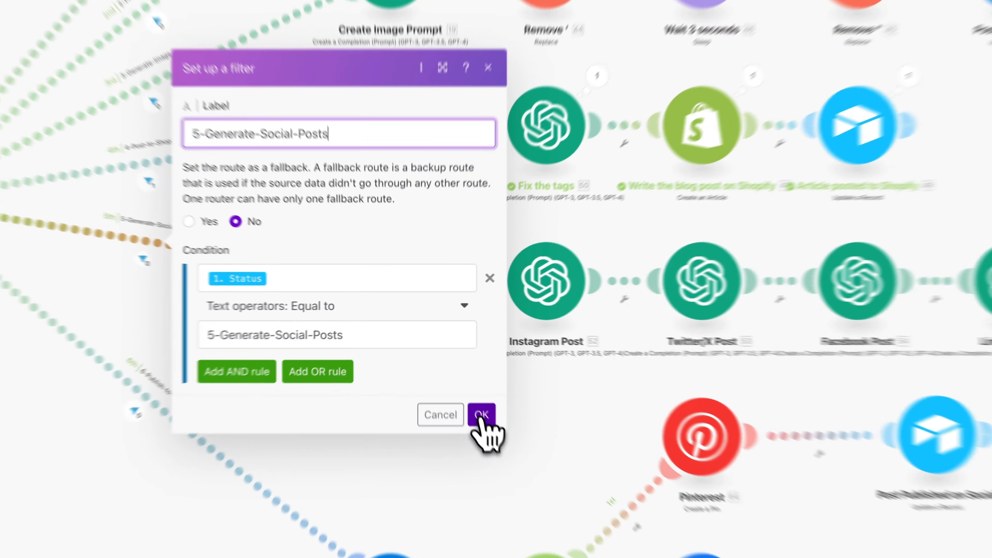
left_click(460, 379)
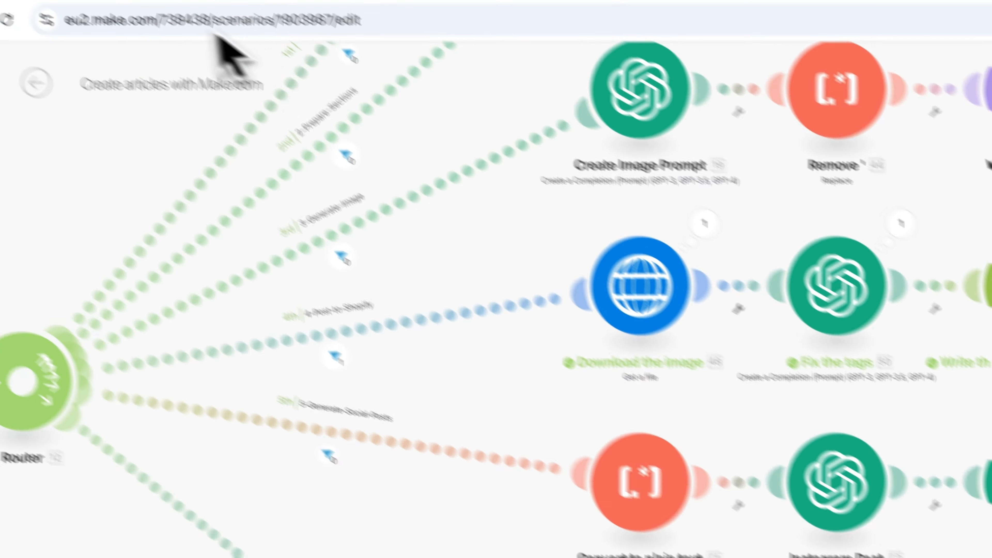
Switch to the Airtable base, set the stock images article's Status to 5-Generate-Social-Posts and bring its social post fields into view.
left_click(104, 12)
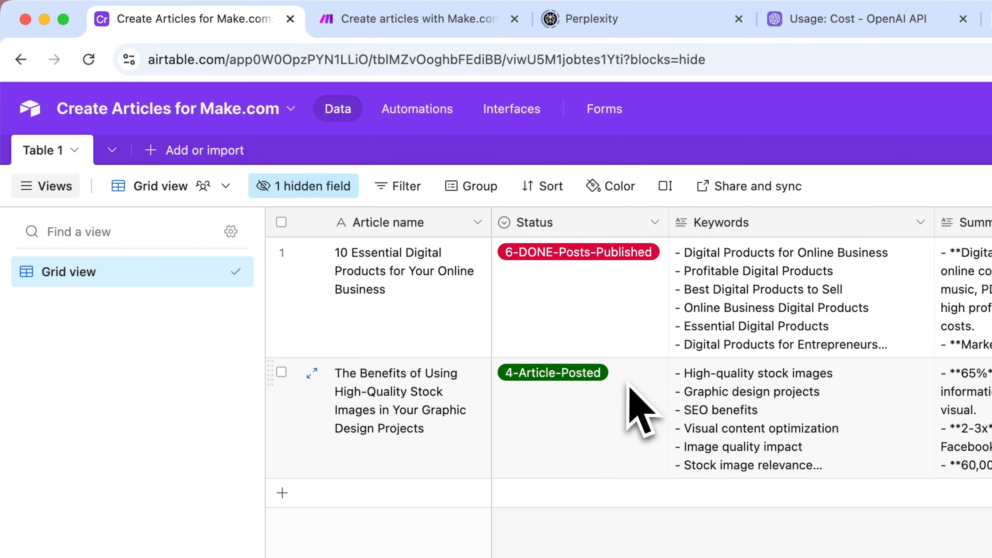
left_click(658, 422)
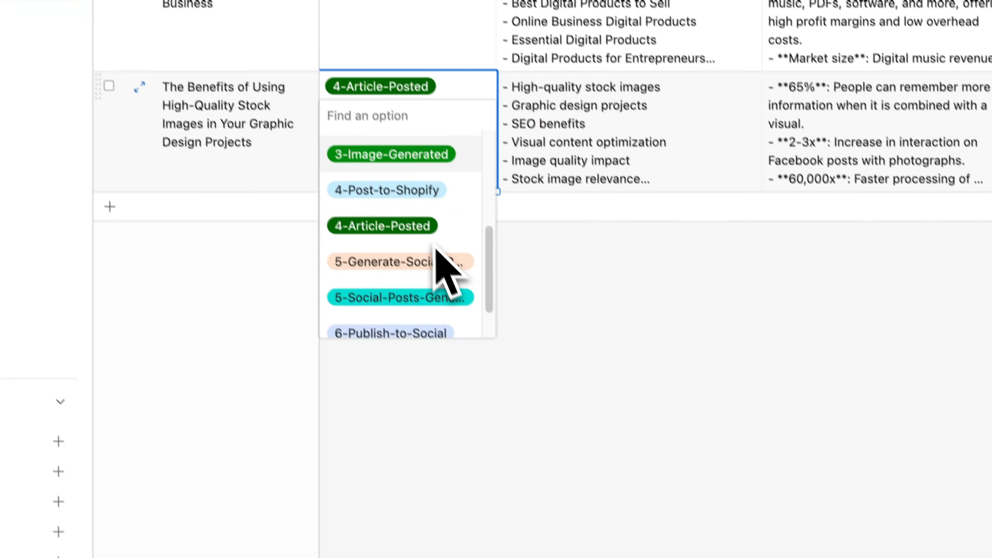
left_click(582, 547)
left_click(413, 241)
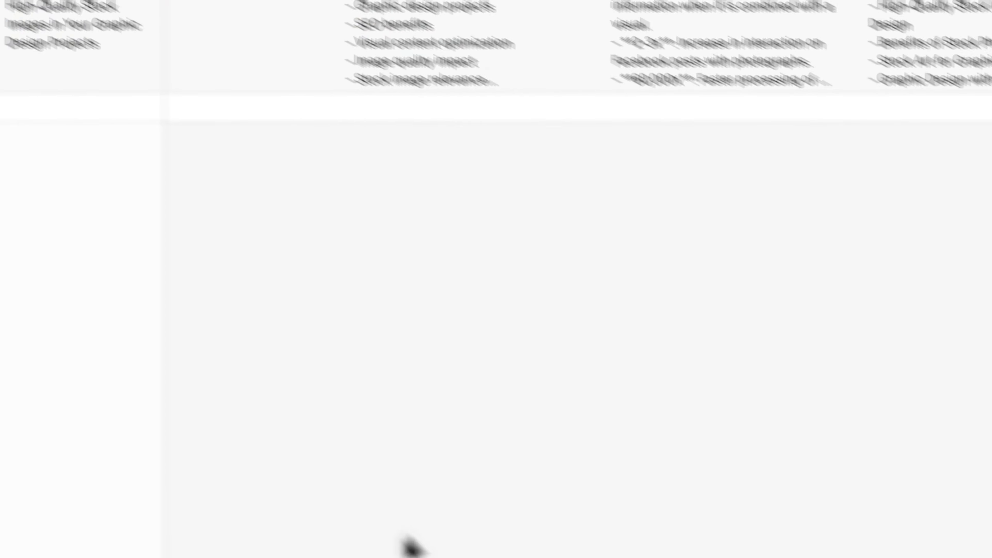
left_click_drag(279, 554, 740, 550)
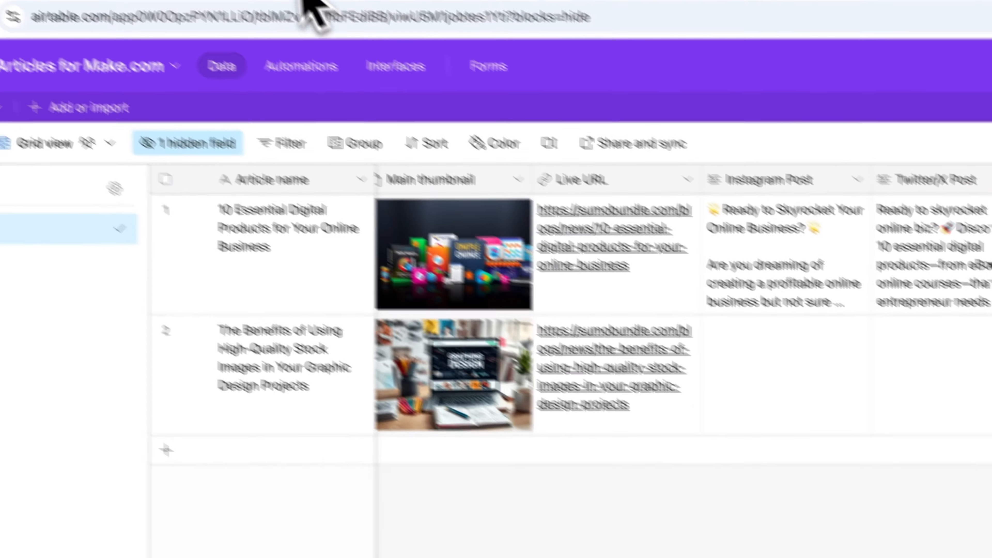
Switch back to the Make scenario and run it once.
left_click(328, 11)
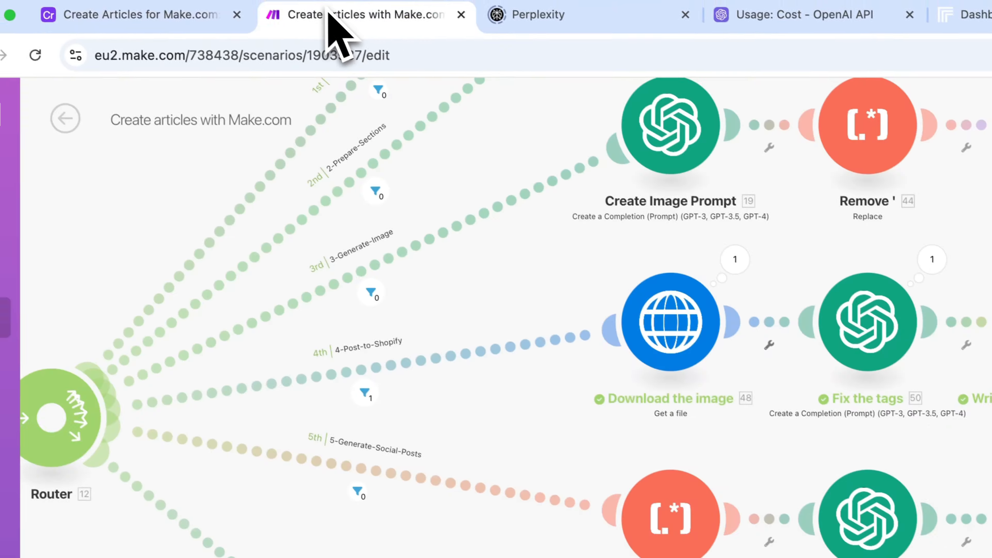
scroll(328, 371, "down", 2)
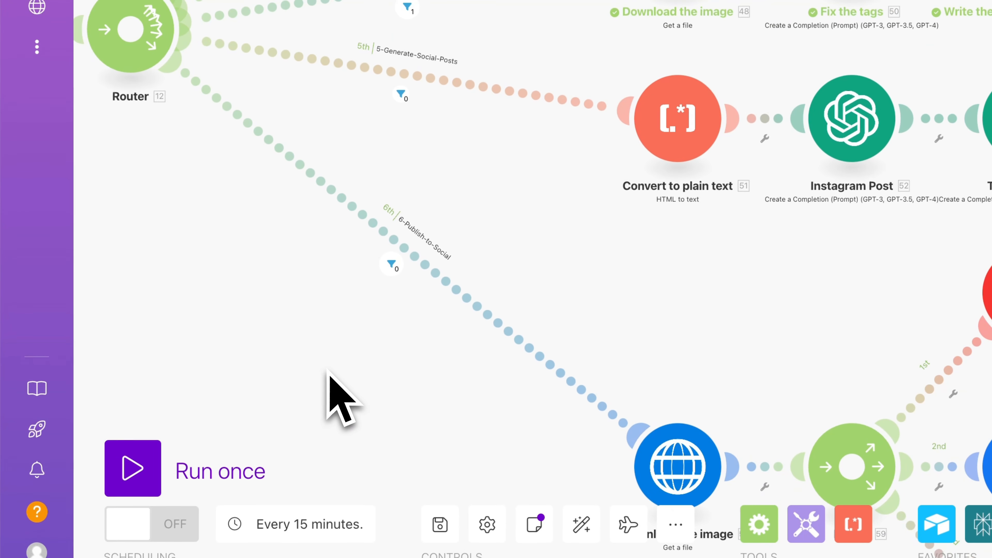
left_click_drag(330, 372, 307, 353)
scroll(281, 392, "down", 1)
left_click_drag(281, 392, 332, 377)
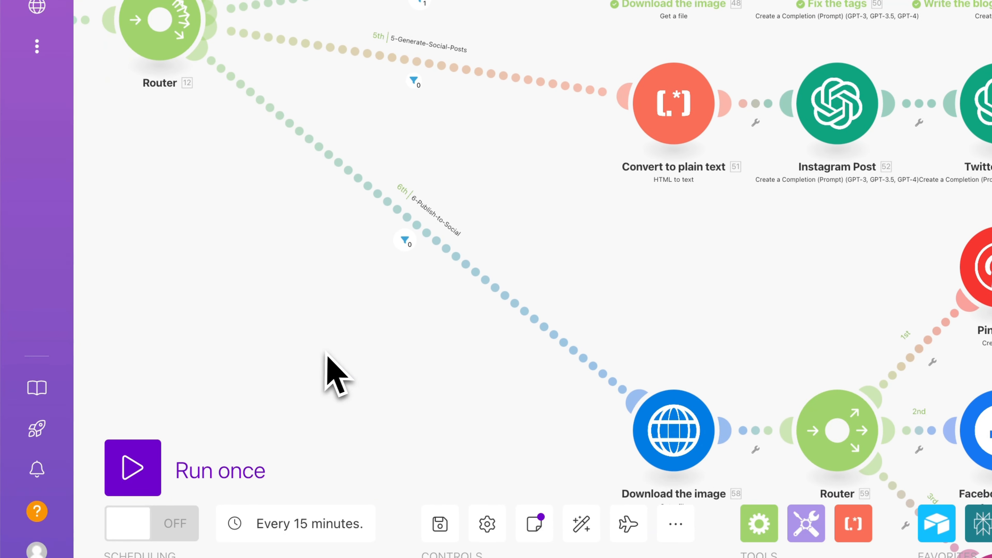
left_click(130, 477)
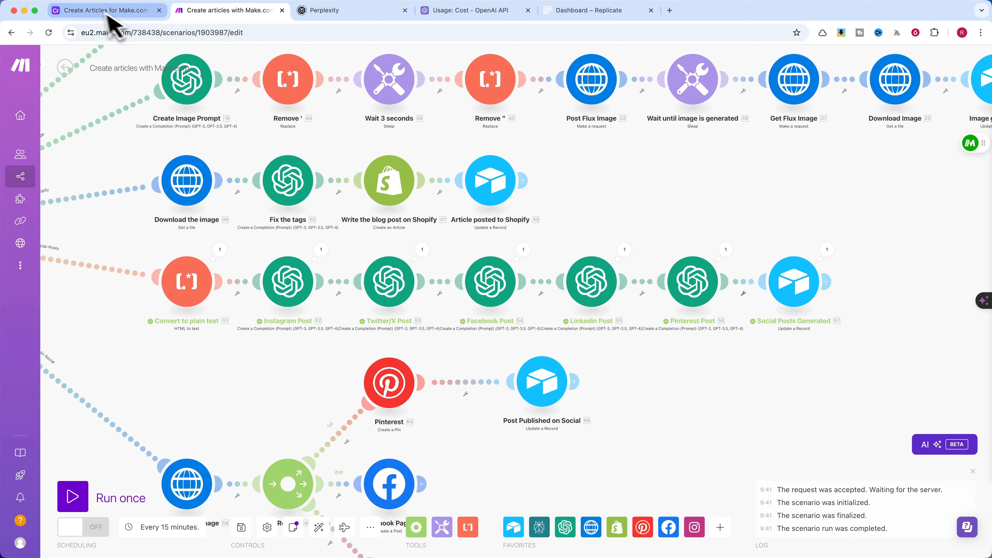
In the Airtable base, read the stock images article's generated social posts, expanding its Instagram Post text.
left_click(100, 11)
left_click(496, 230)
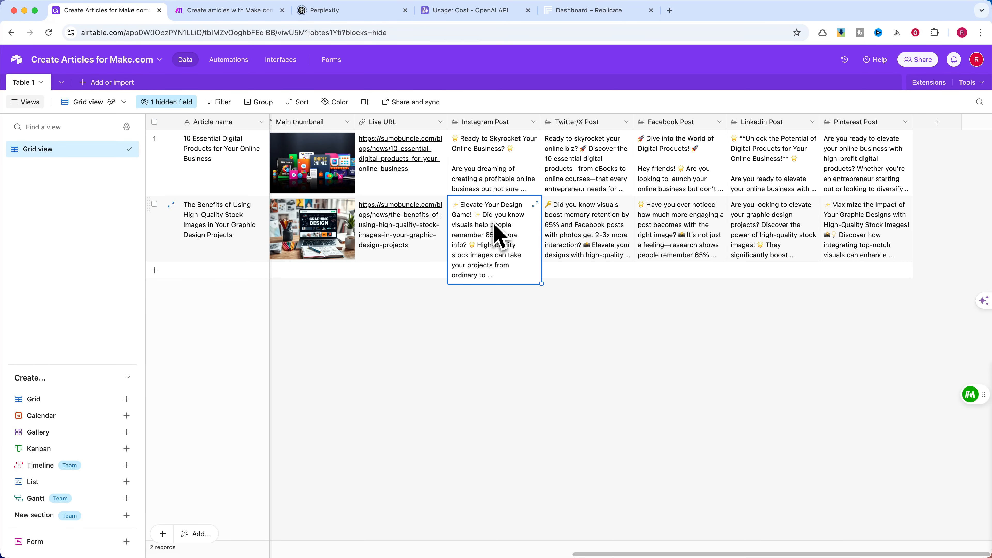
left_click(534, 204)
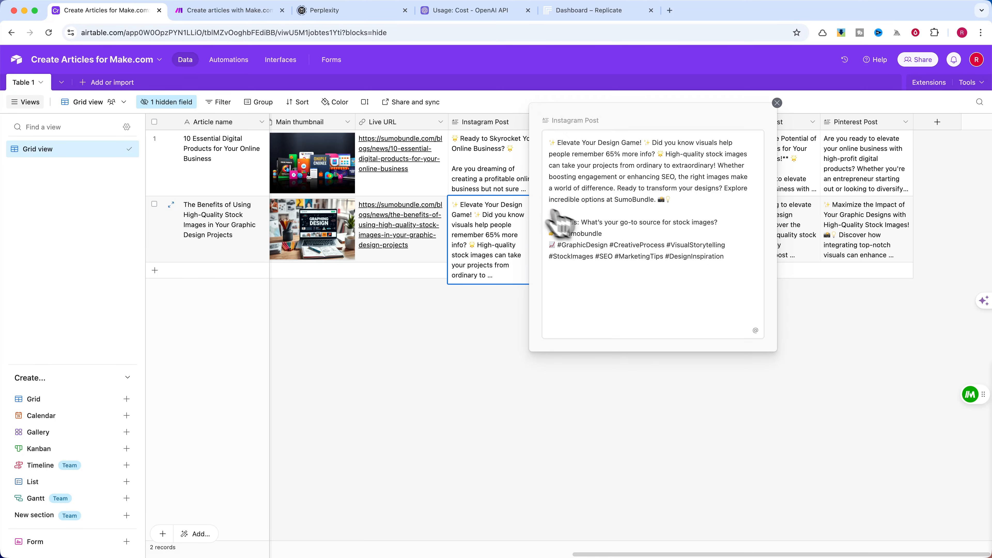
left_click(777, 103)
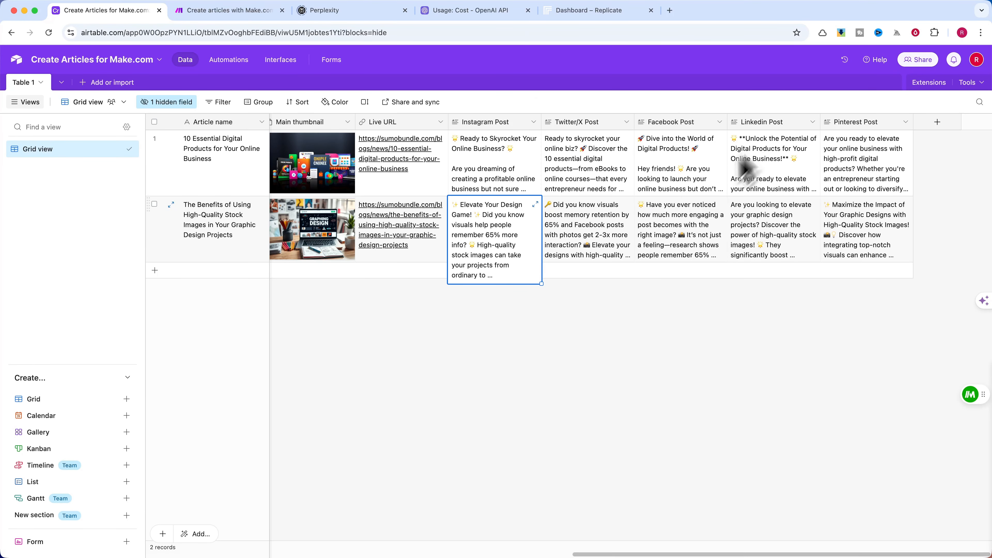
left_click(596, 241)
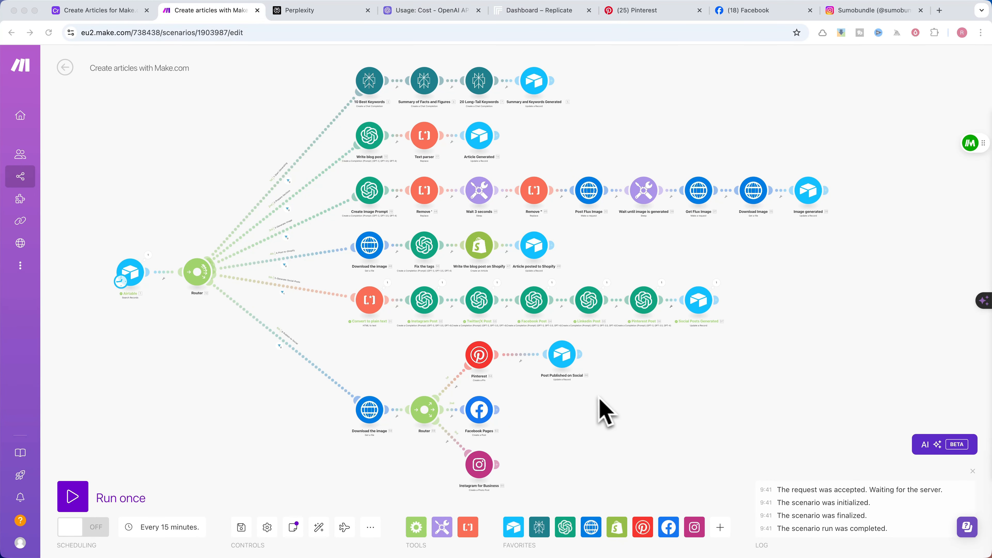
Examine the 6-Publish-to-Social route with its Pinterest, Facebook Pages and Instagram branches in the Make scenario, and dismiss the run log.
scroll(572, 410, "up", 3)
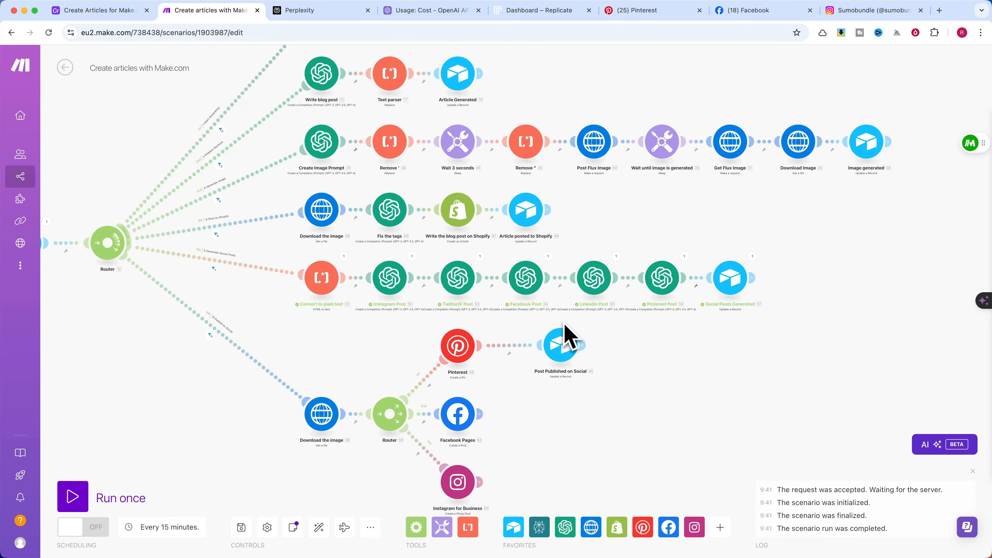
scroll(565, 334, "down", 5)
scroll(566, 334, "left", 3)
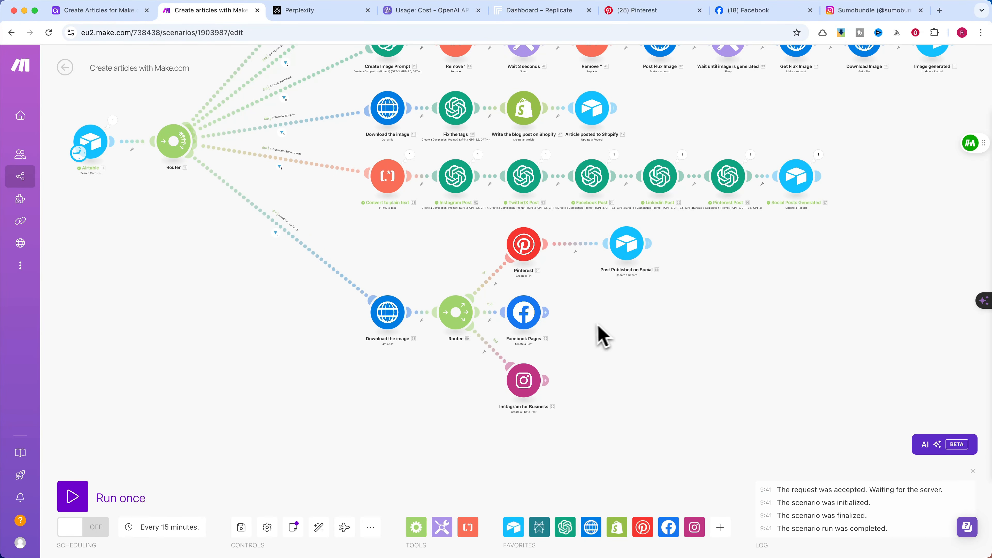
key("super+a")
scroll(682, 357, "up", 5)
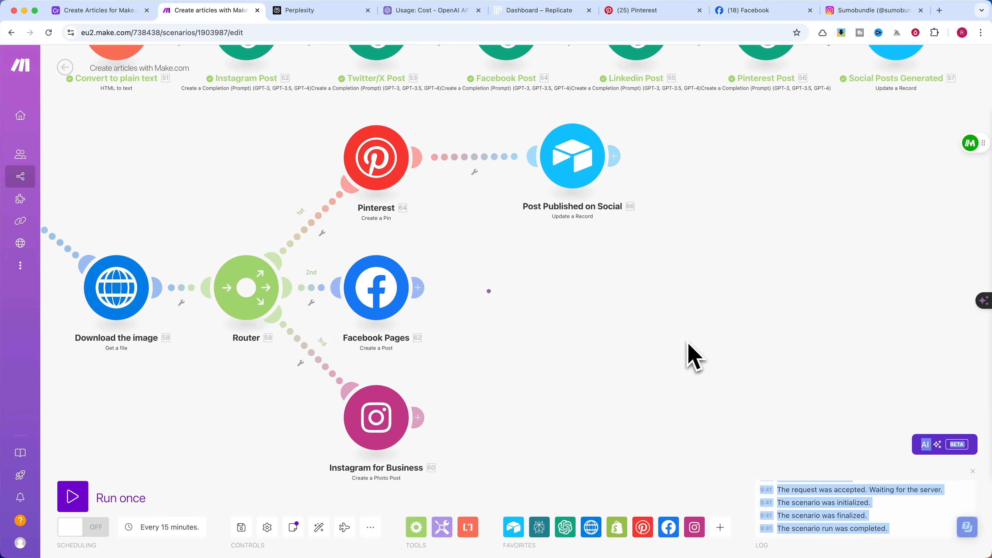
scroll(676, 354, "left", 4)
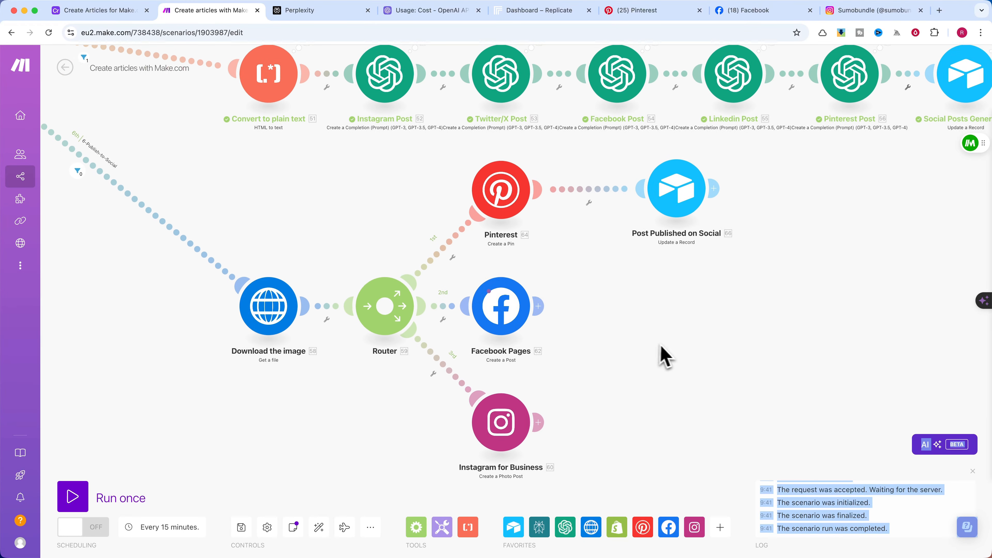
scroll(660, 354, "down", 1)
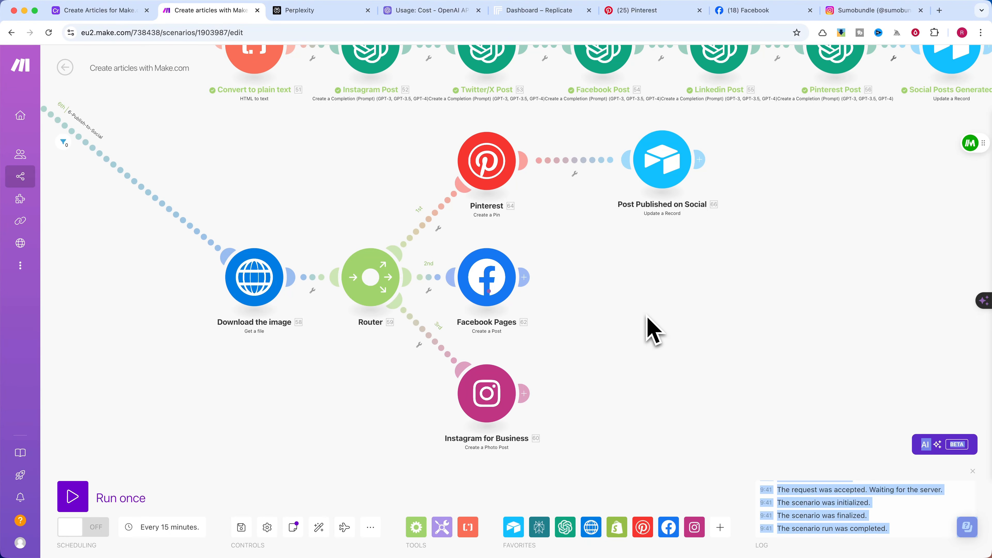
left_click(629, 303)
scroll(639, 364, "up", 2)
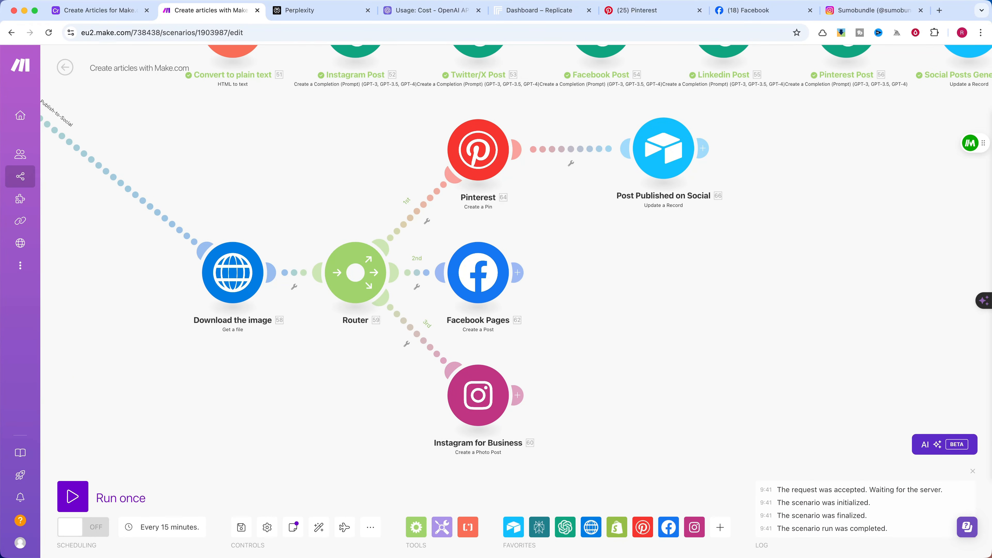
left_click(972, 471)
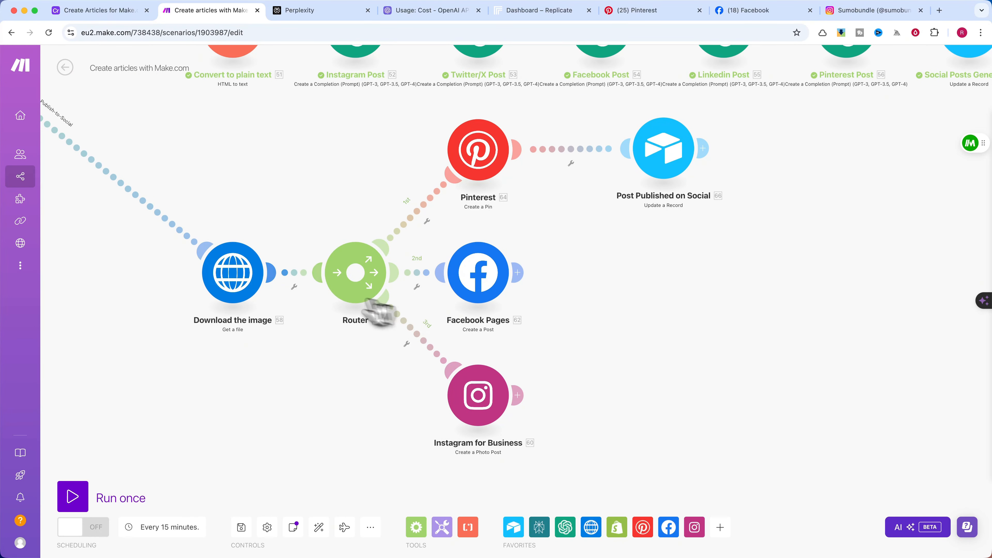
Review the URL mapping of the publishing route's Download the image module, tracing it to the main thumbnail's full-size image, and close its settings.
left_click(238, 278)
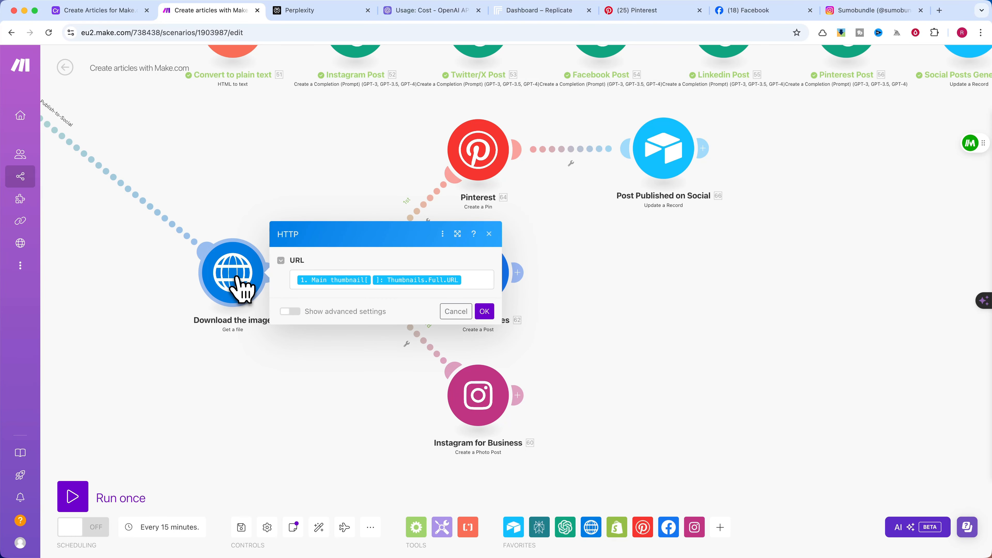
left_click(469, 278)
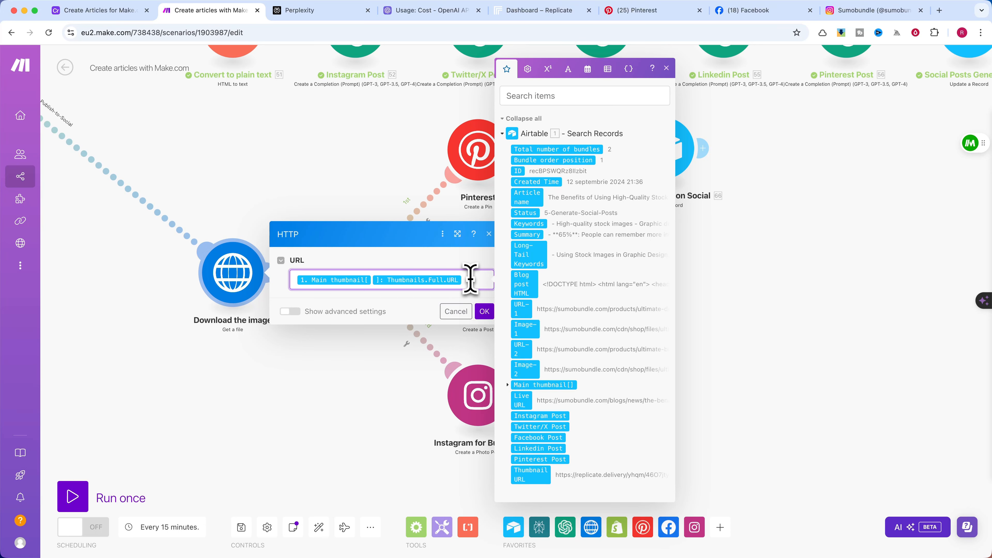
left_click(508, 386)
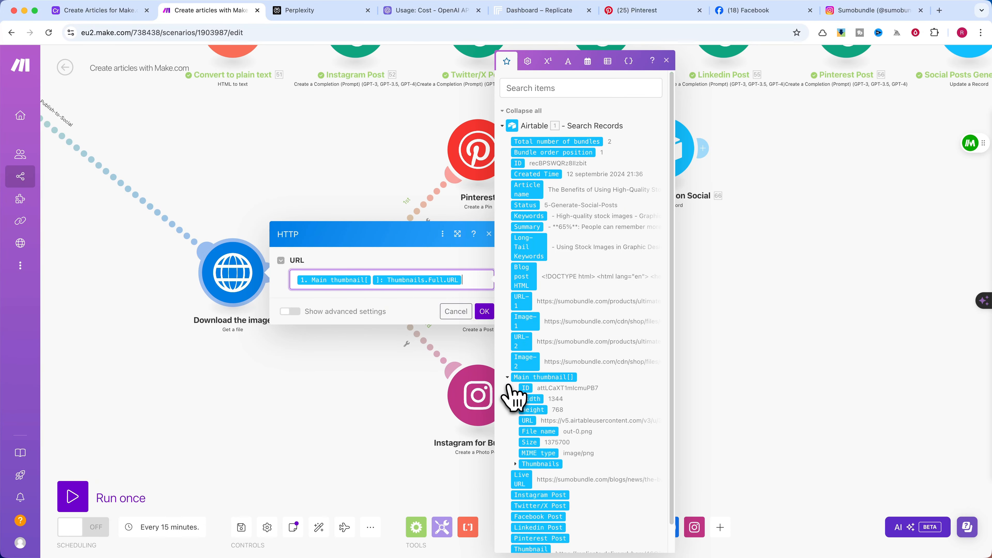
left_click(516, 464)
left_click(524, 496)
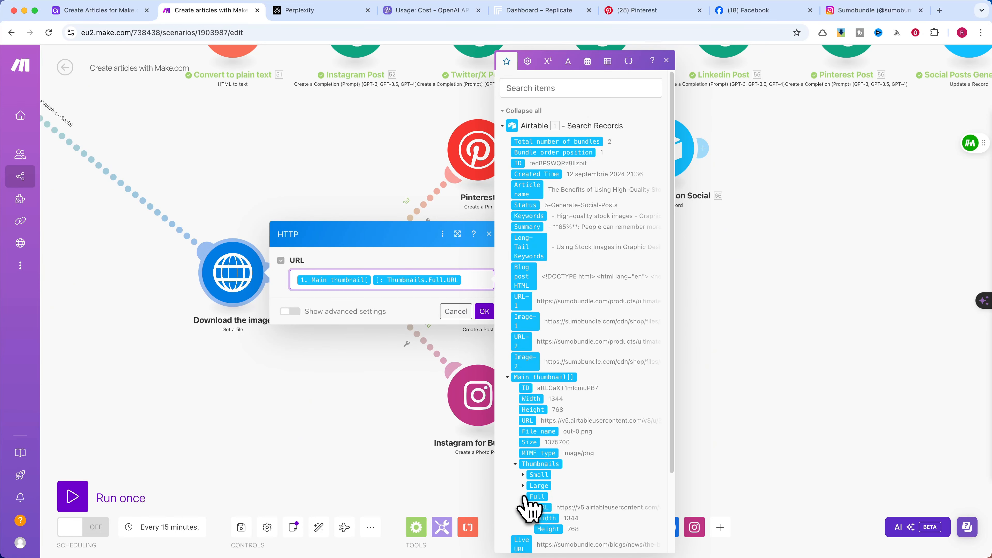
left_click(736, 416)
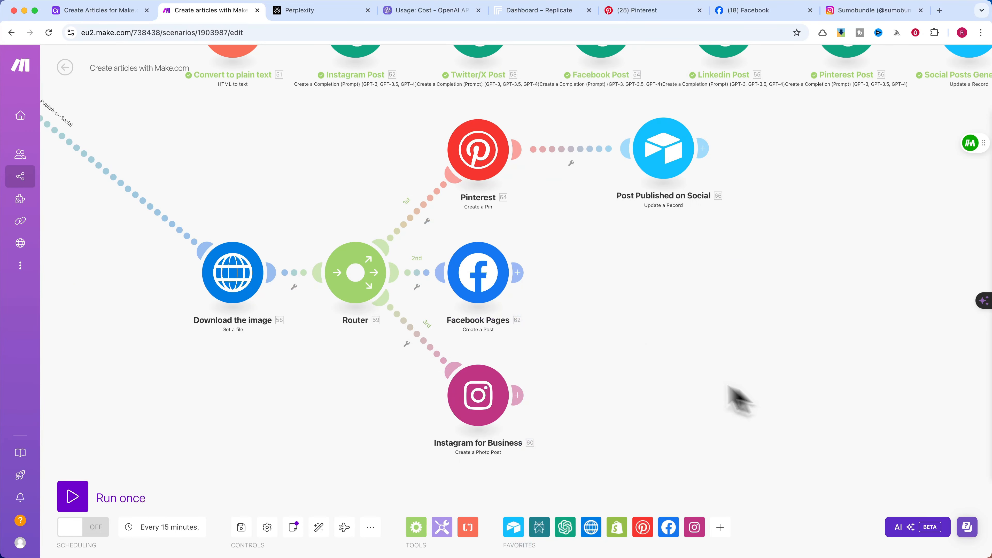
left_click(361, 280)
right_click(501, 460)
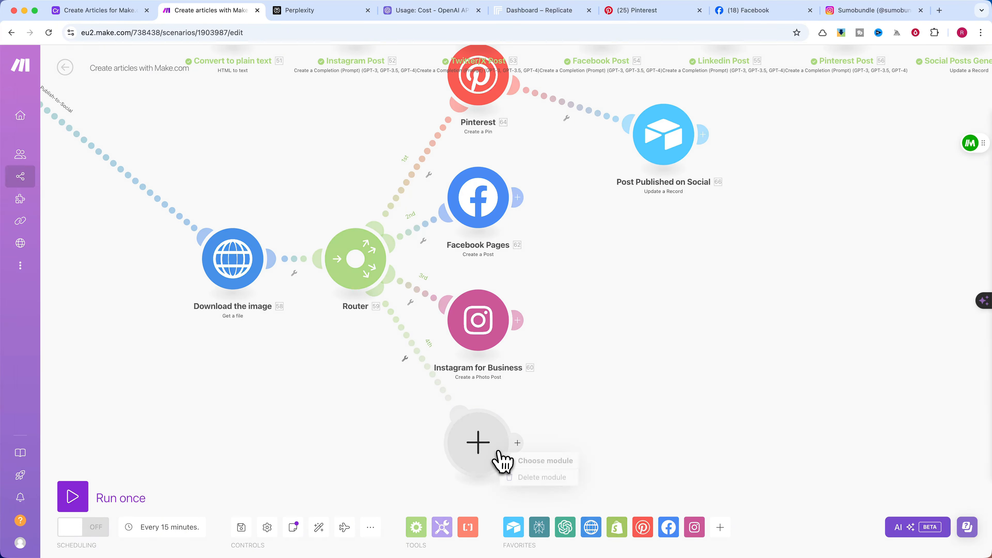
left_click(531, 477)
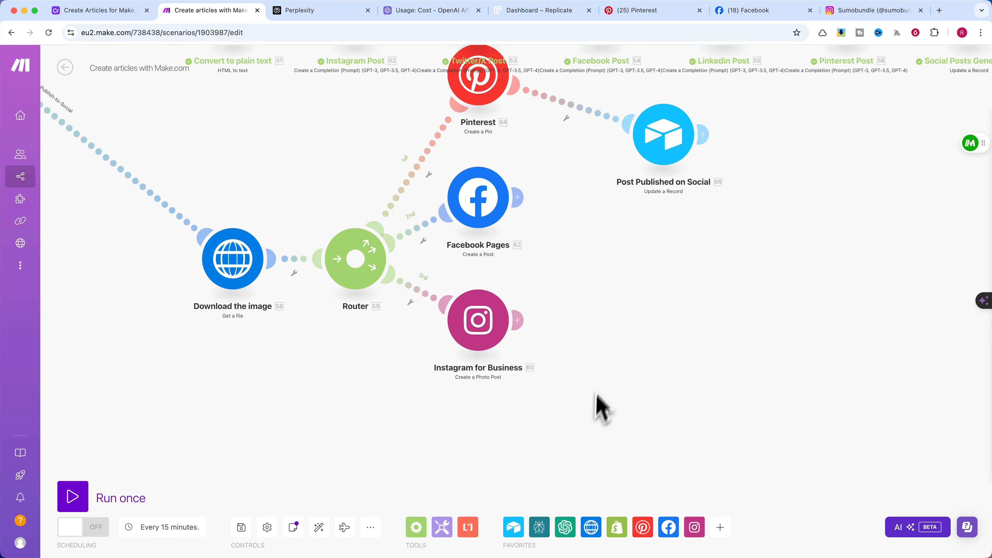
Move the Instagram and Facebook Pages modules lower on the canvas, and apply the publishing router's route order: Pinterest, Facebook Pages, Instagram.
left_click_drag(516, 322, 499, 412)
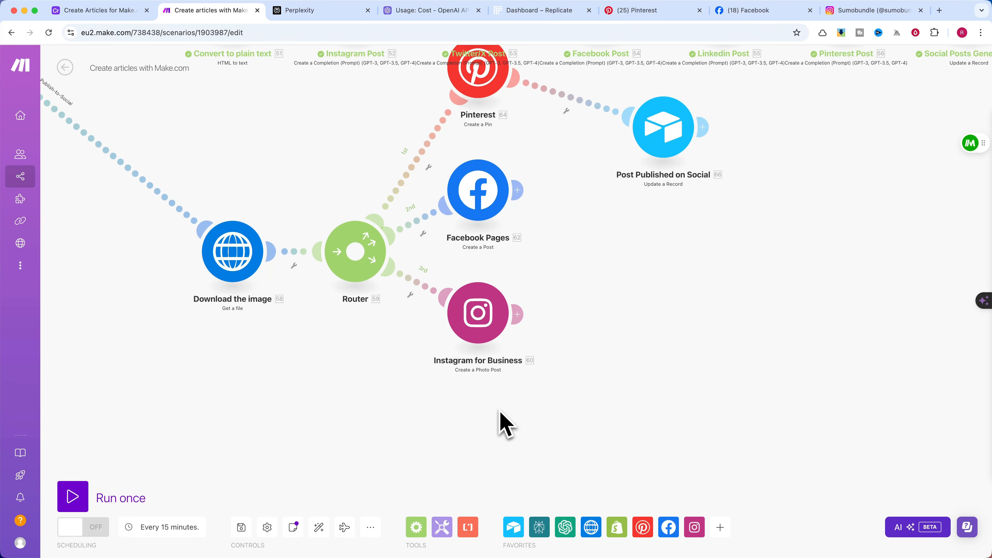
left_click_drag(479, 308, 486, 416)
left_click_drag(487, 205, 483, 260)
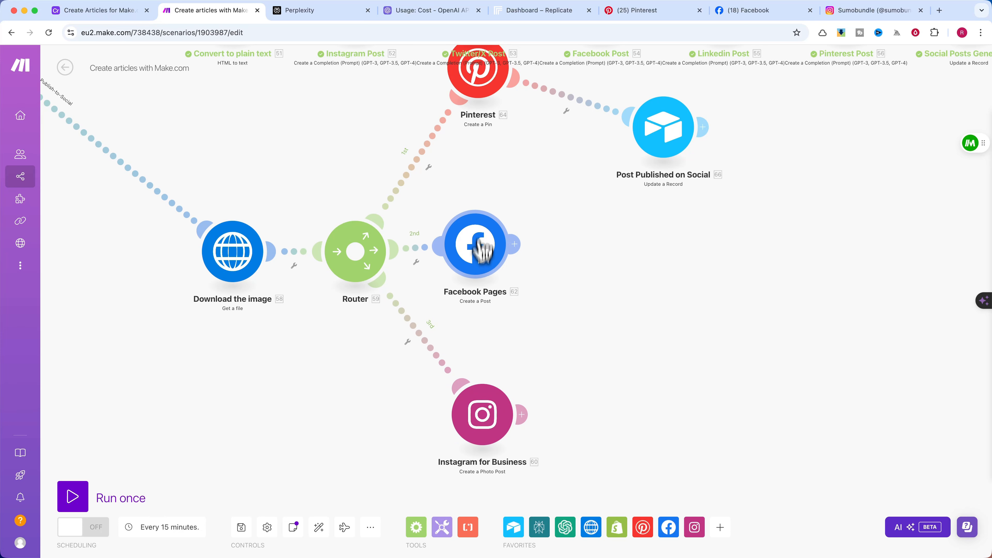
right_click(356, 234)
left_click(369, 256)
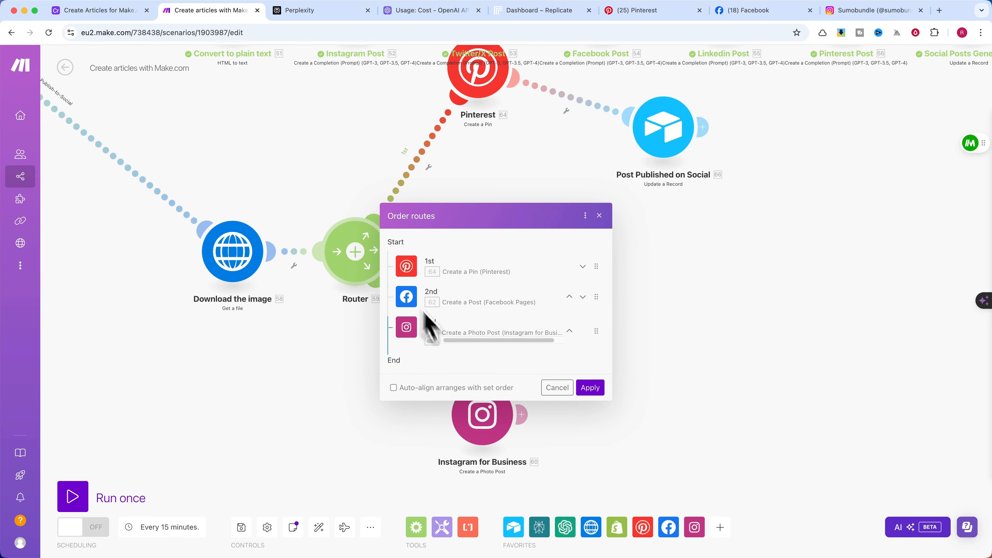
left_click(583, 389)
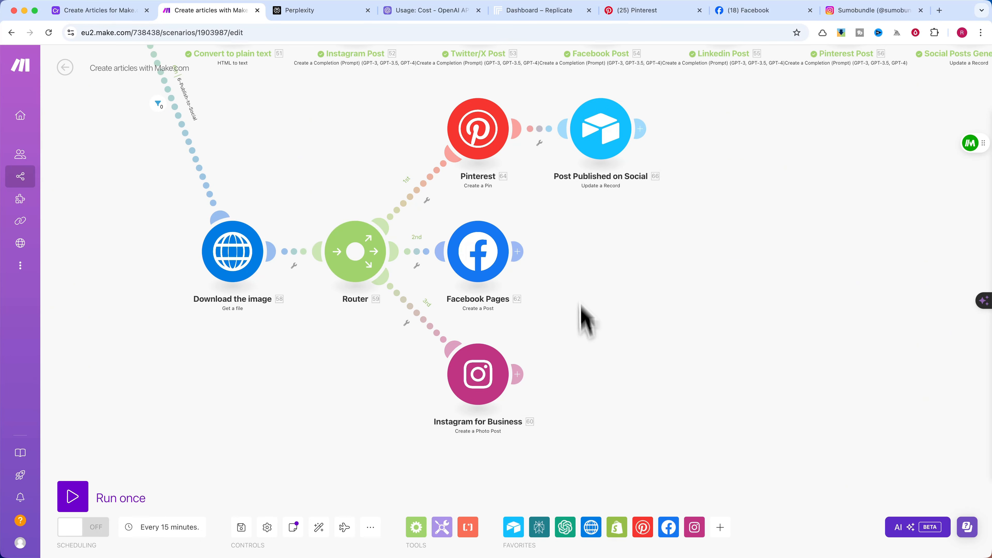
Review the Pinterest module's image, board, title, description and link settings, and the Facebook Pages module's page, message and link, accepting both.
left_click(485, 148)
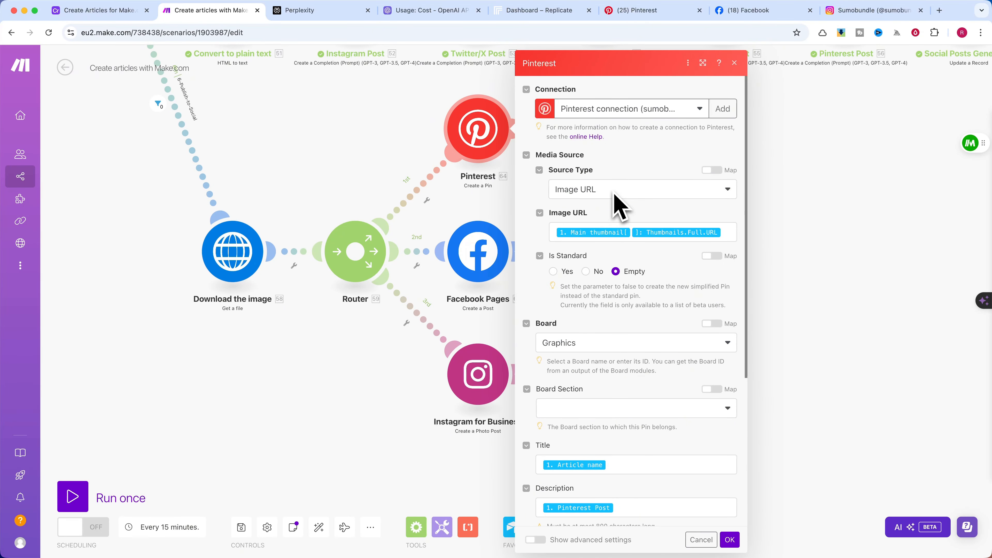
scroll(615, 203, "down", 1)
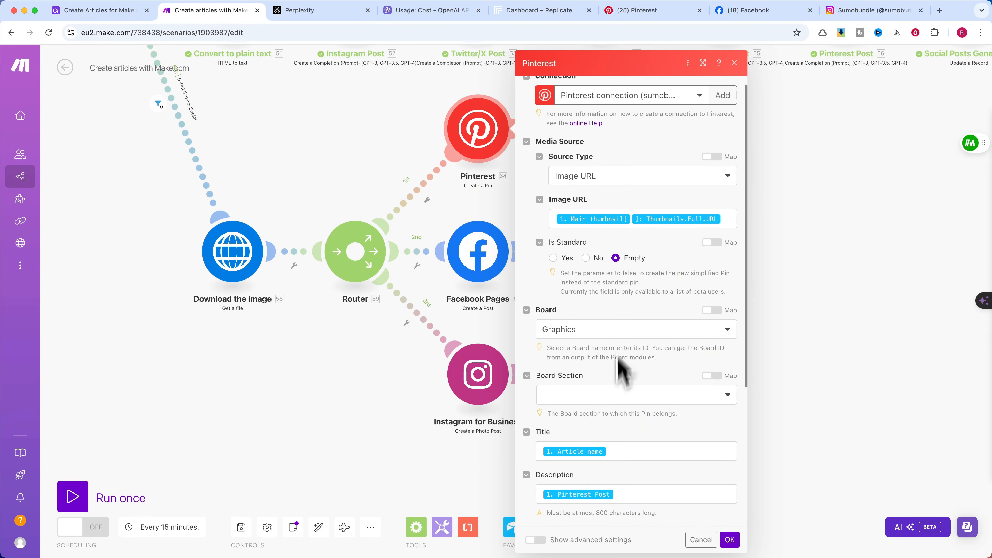
scroll(621, 471, "down", 5)
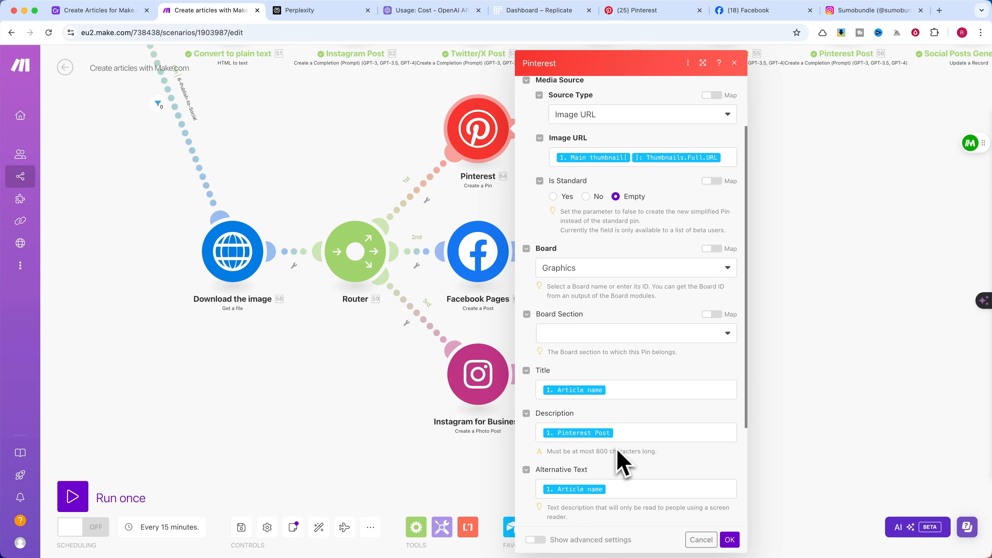
scroll(627, 455, "down", 4)
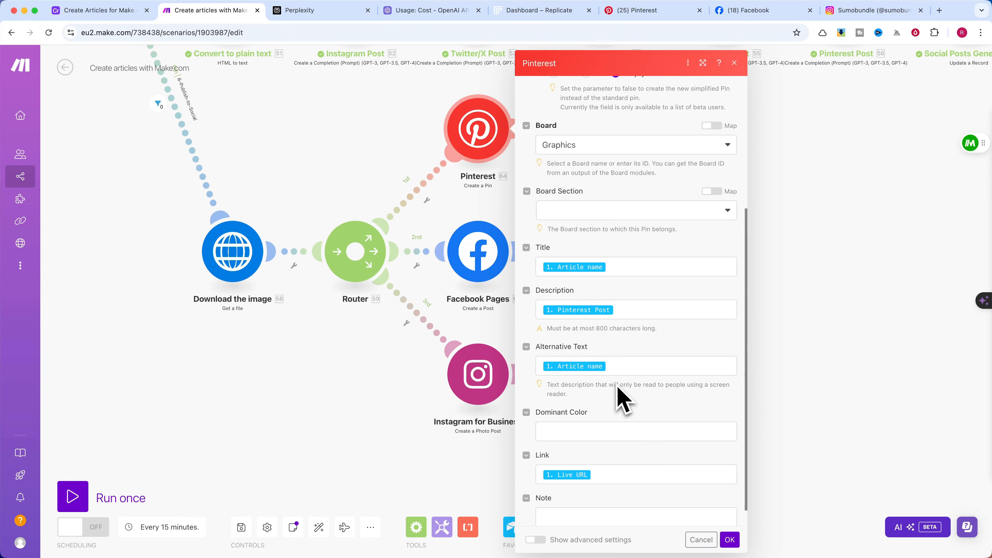
scroll(613, 371, "up", 8)
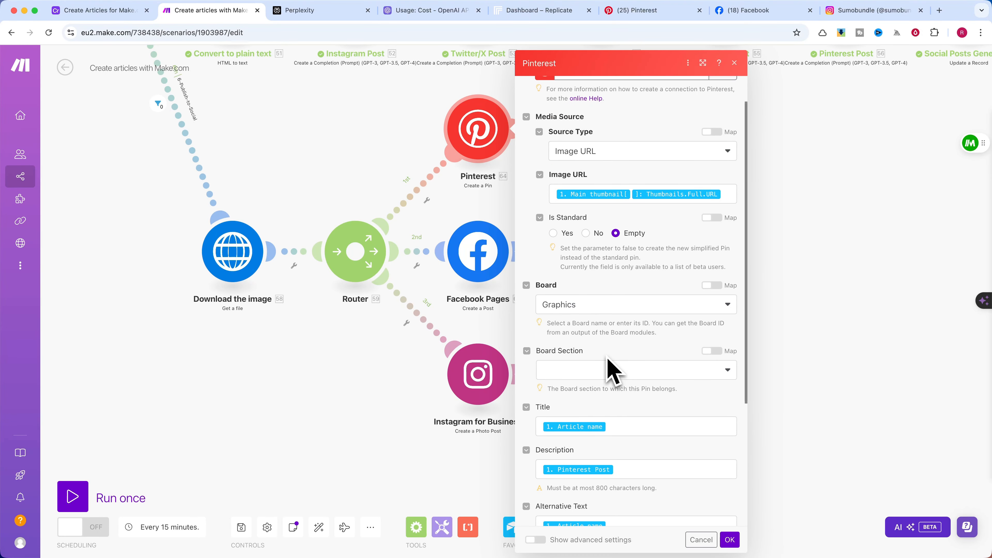
scroll(608, 358, "down", 9)
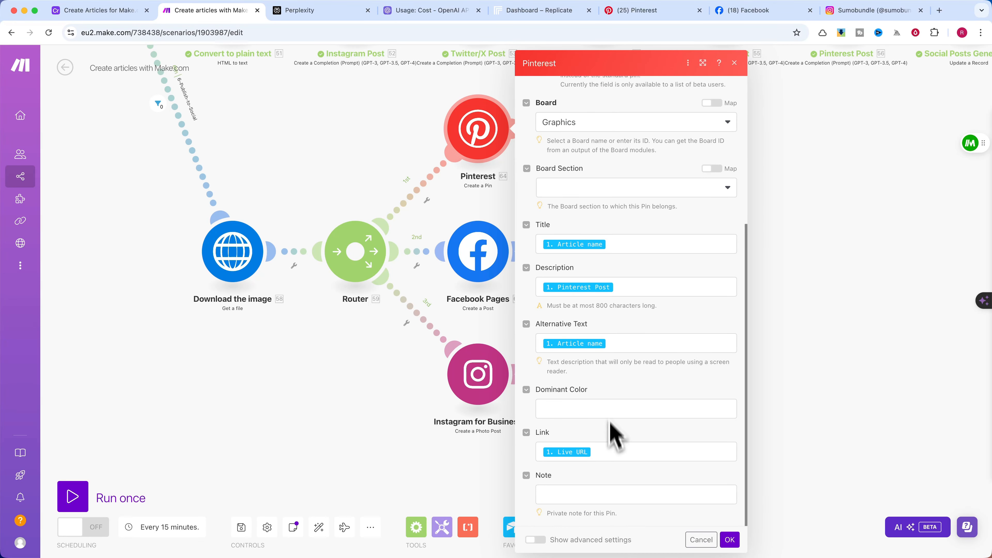
scroll(628, 425, "up", 9)
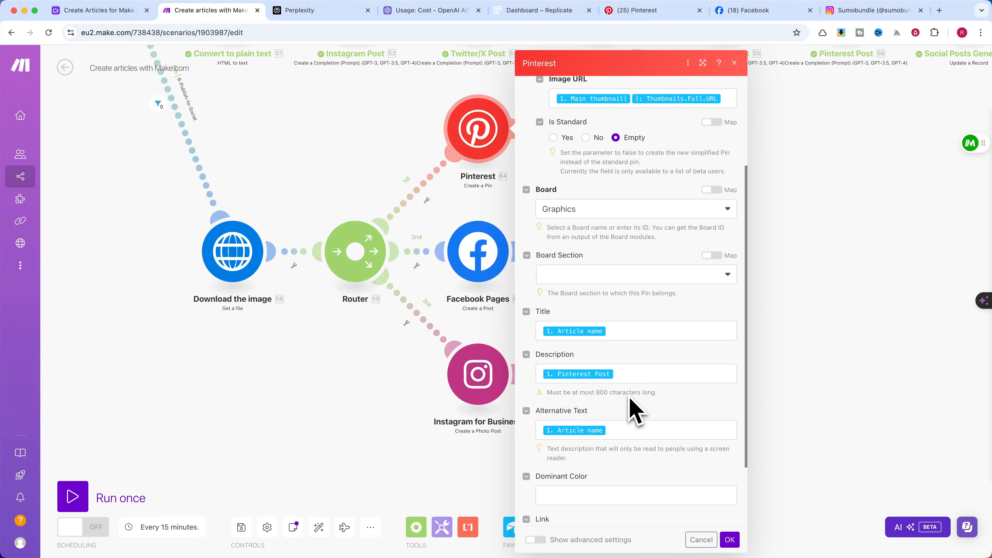
scroll(630, 399, "up", 2)
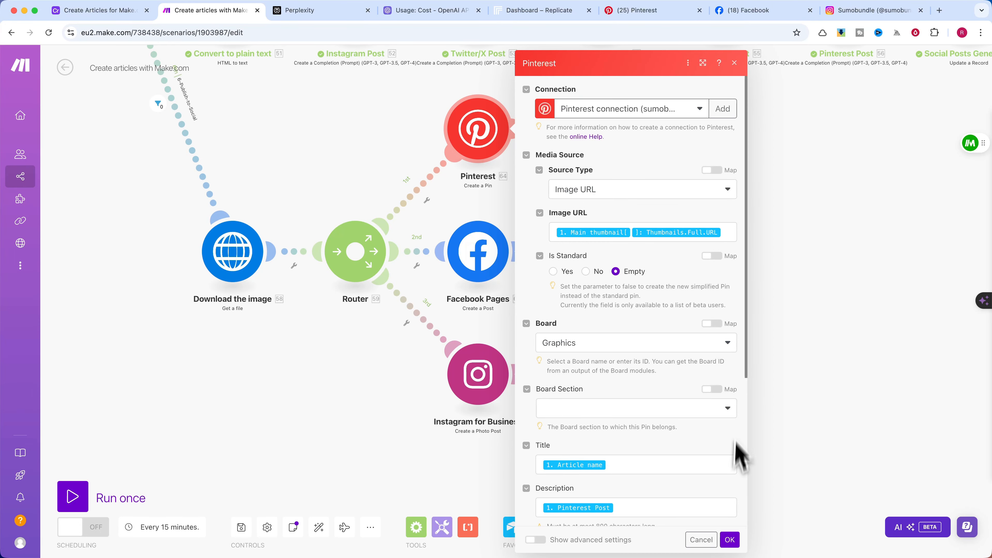
left_click(730, 540)
left_click(477, 251)
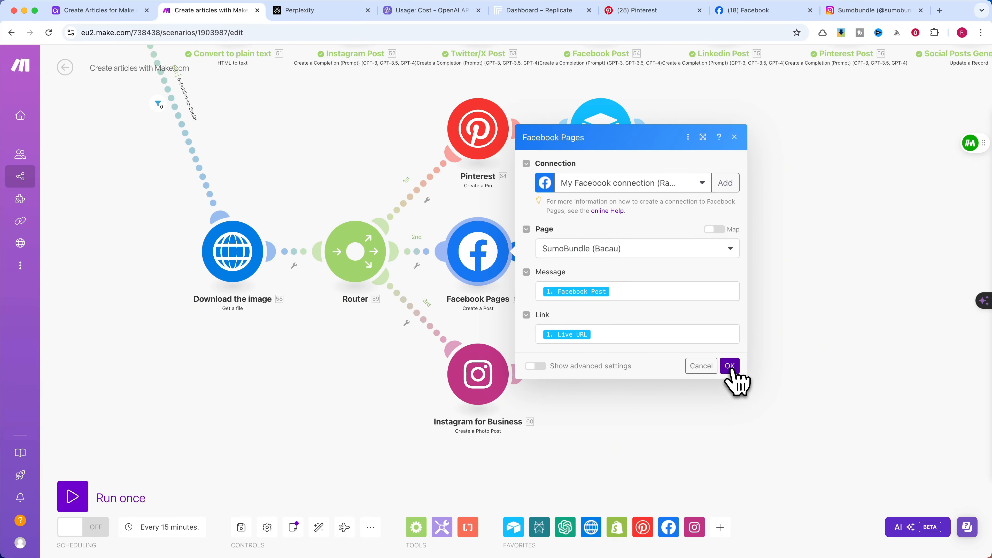
left_click(729, 365)
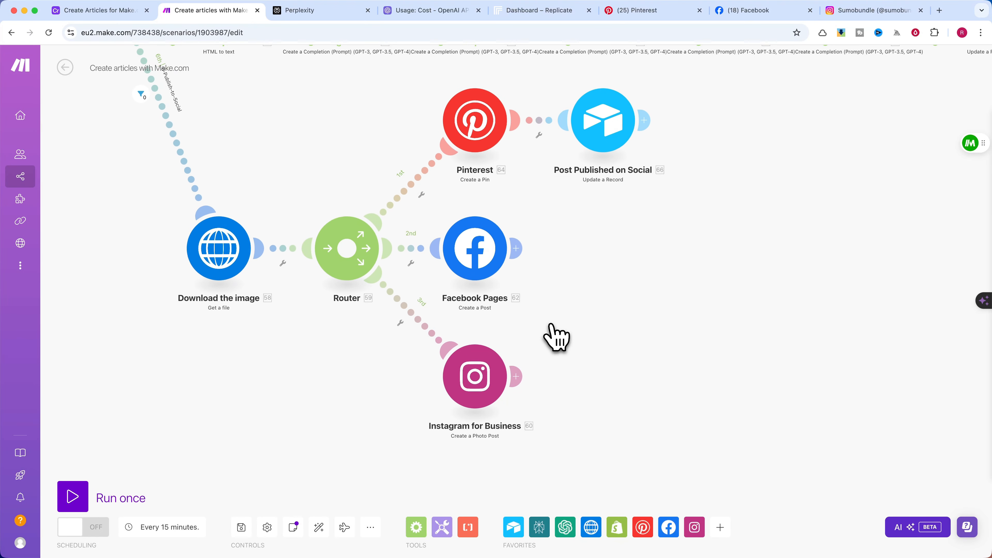
Review the Instagram for Business module's page, photo URL, photo requirements and caption mapping, and accept its settings.
scroll(550, 325, "up", 1)
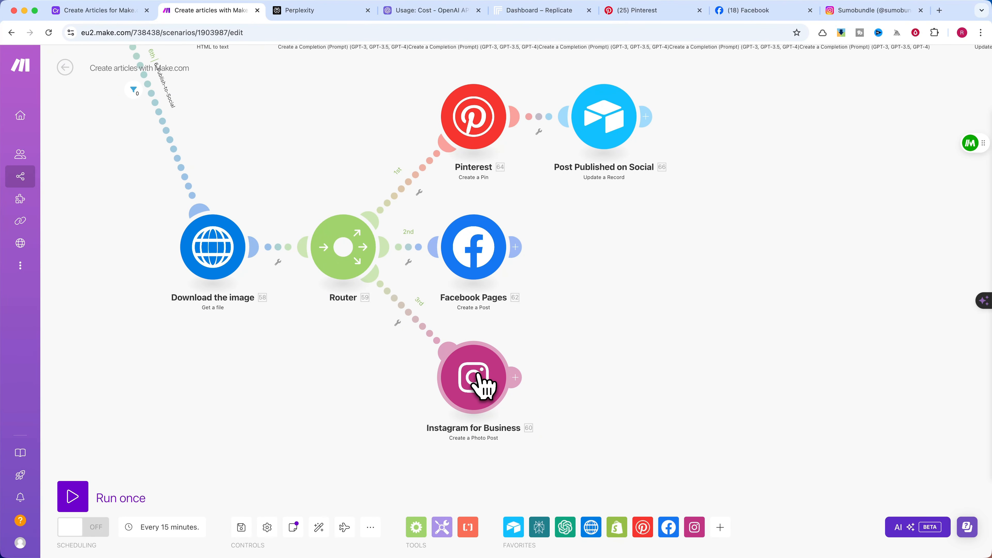
left_click(477, 385)
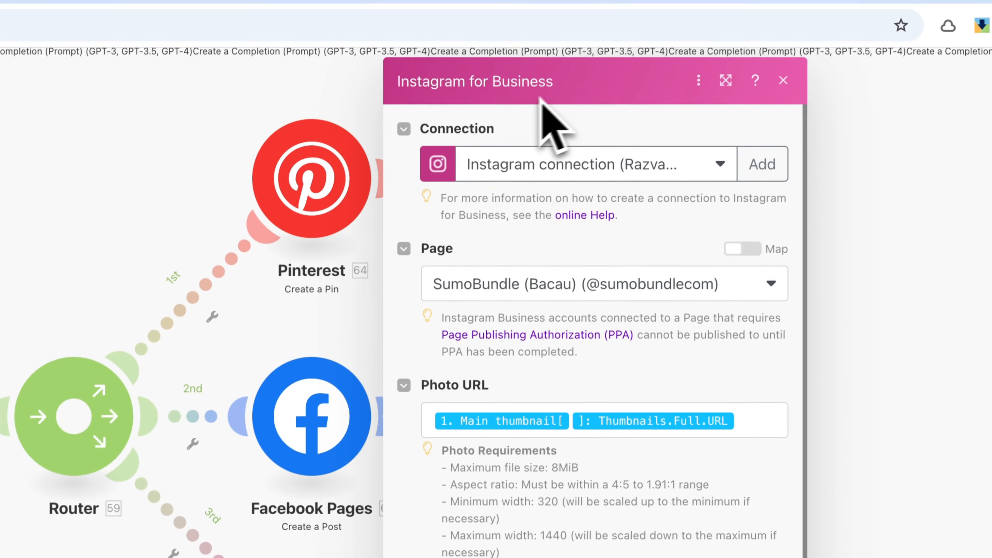
triple_click(453, 81)
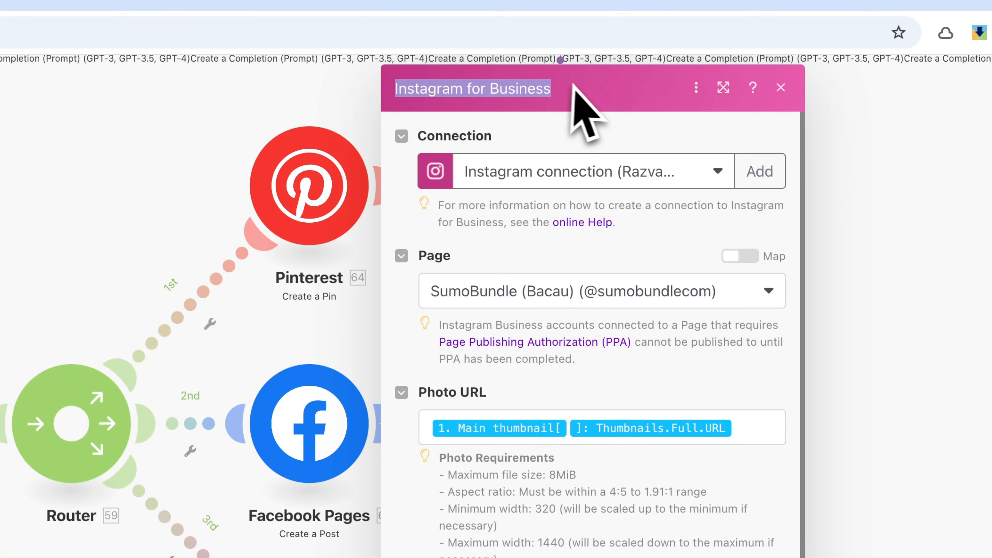
left_click(584, 87)
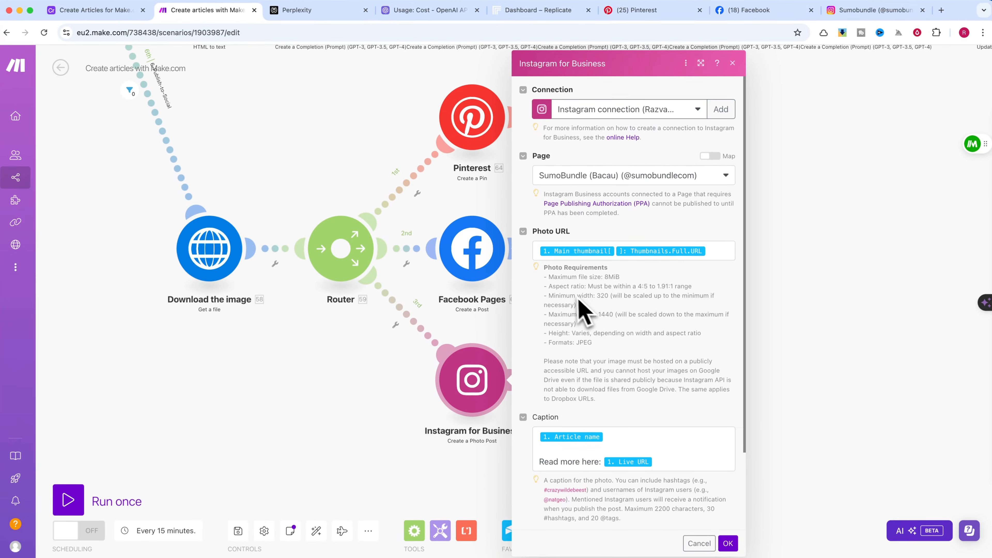
scroll(571, 319, "down", 2)
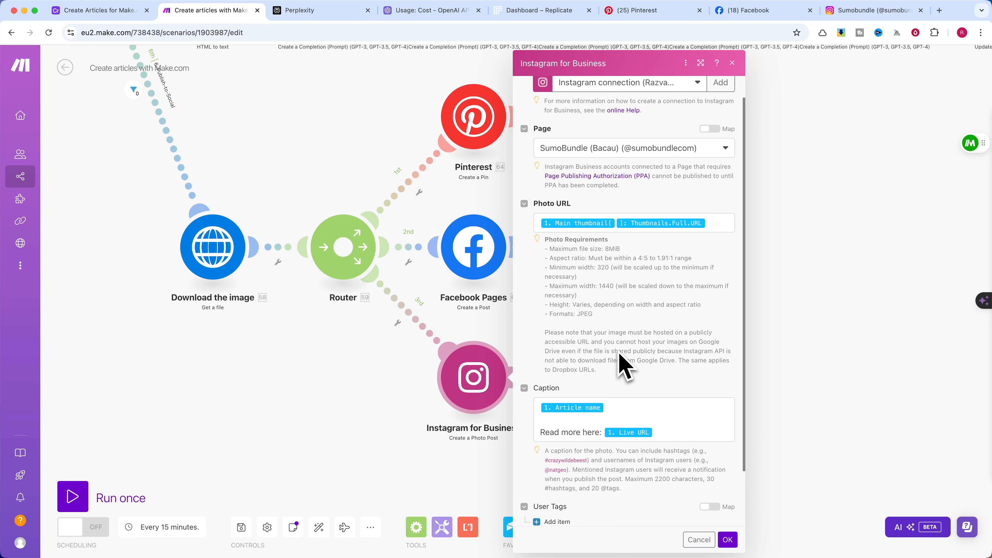
scroll(624, 365, "down", 5)
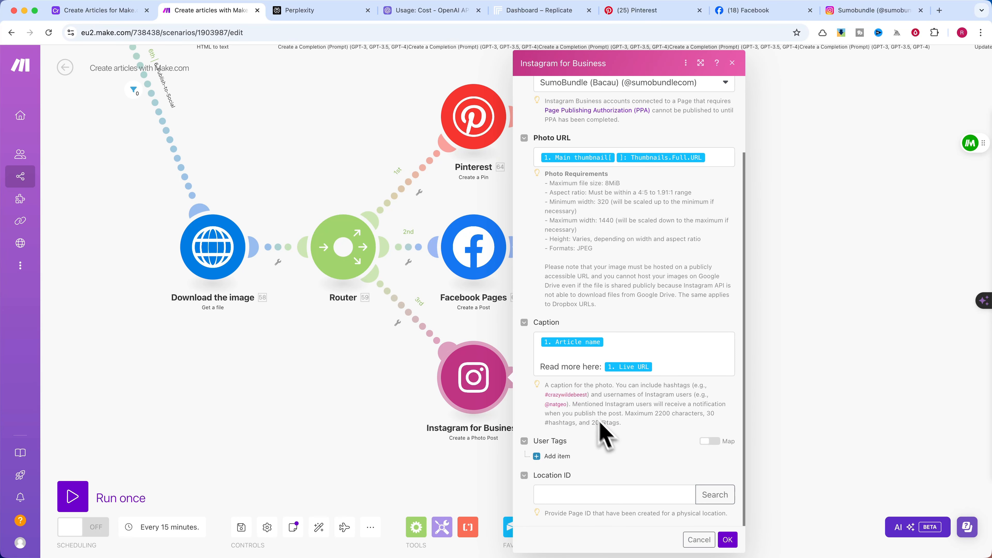
scroll(610, 425, "up", 3)
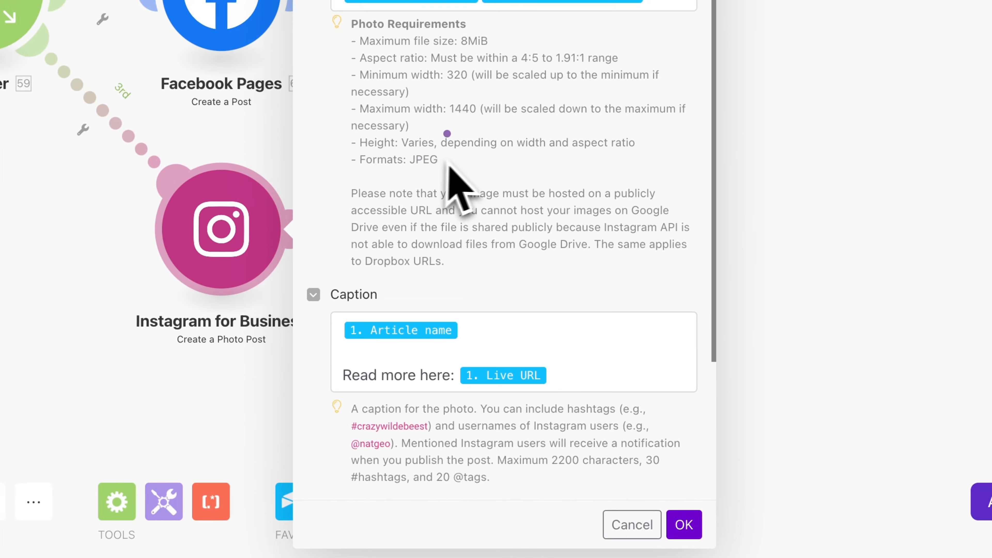
scroll(469, 197, "down", 5)
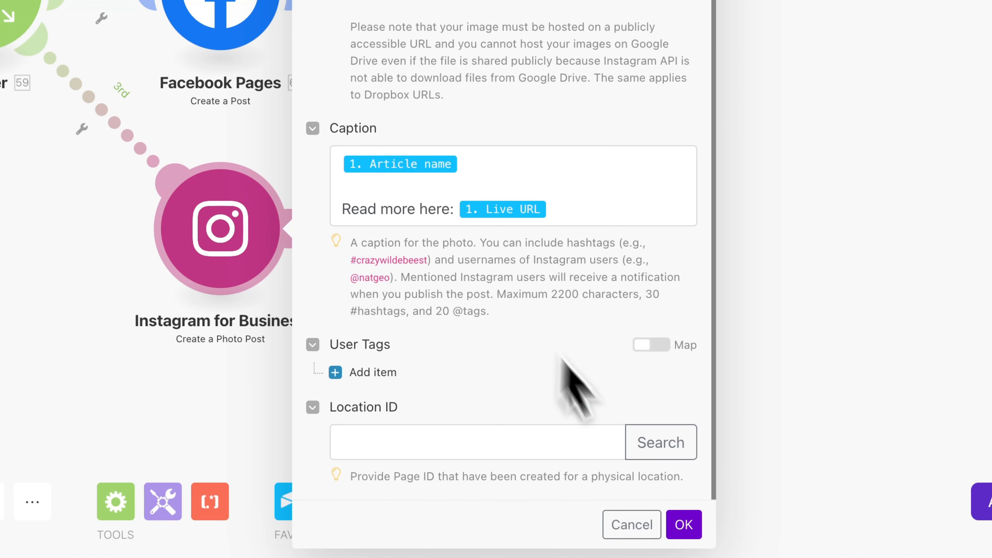
left_click(683, 524)
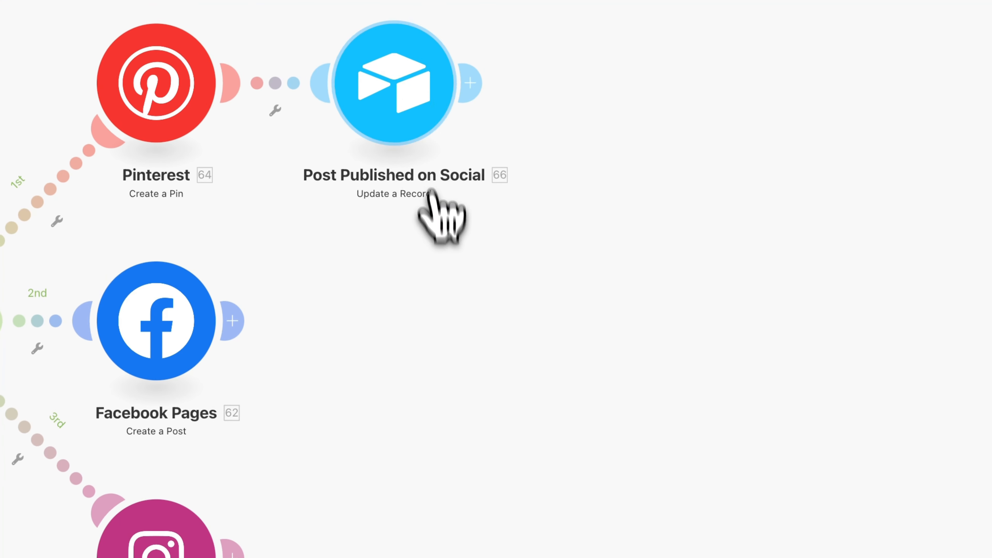
Check the status value that the Post Published on Social module writes to the Airtable record, and accept its settings.
left_click(392, 94)
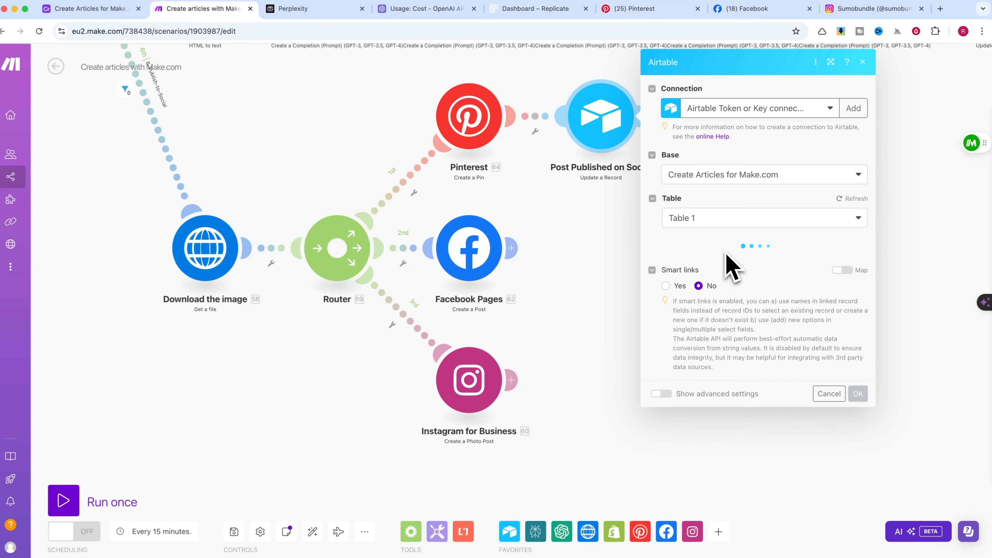
scroll(771, 270, "down", 2)
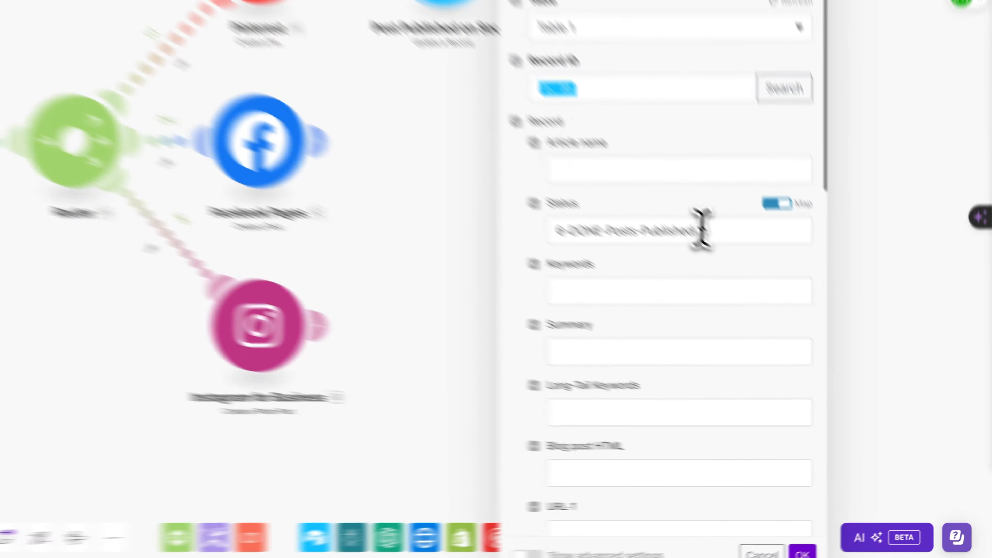
left_click_drag(786, 310, 676, 311)
left_click(756, 287)
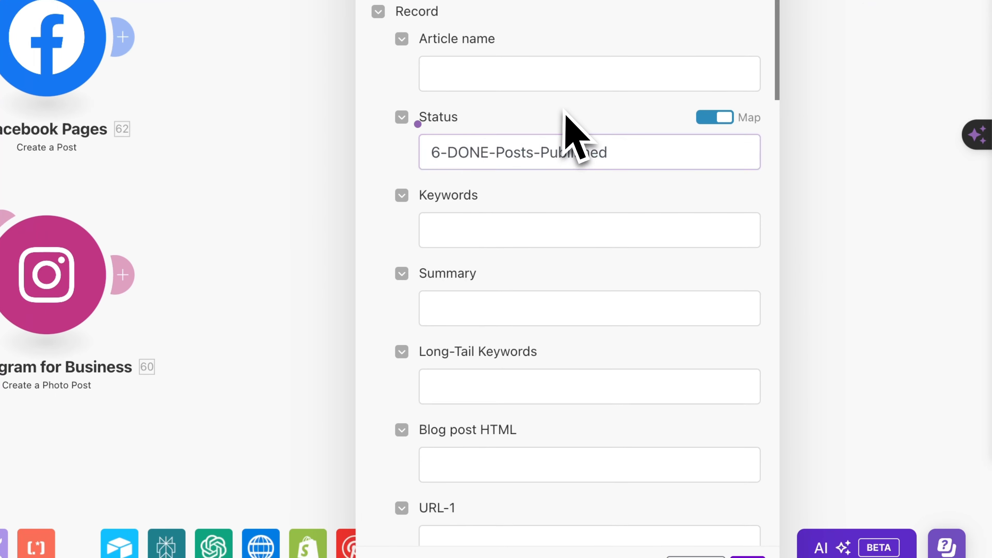
scroll(564, 111, "down", 15)
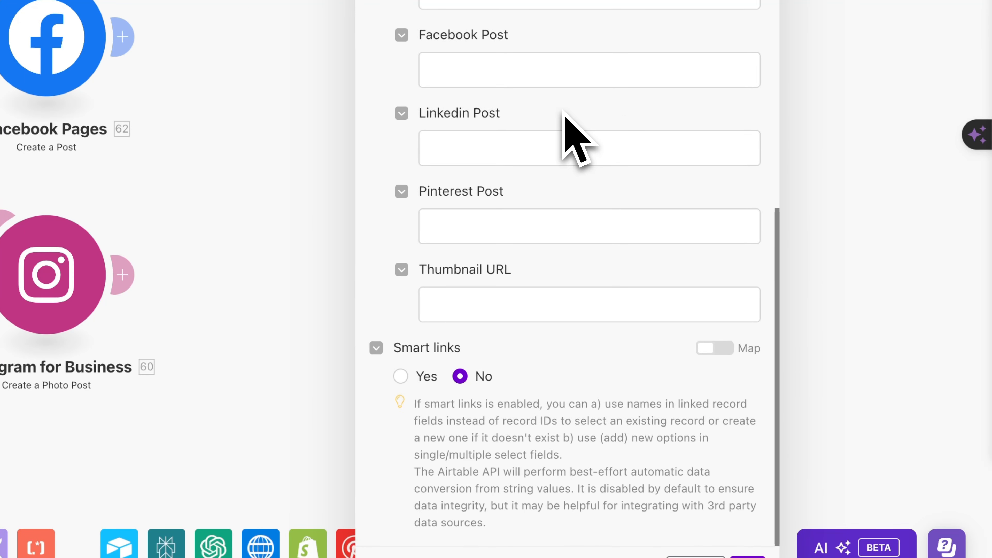
left_click(745, 556)
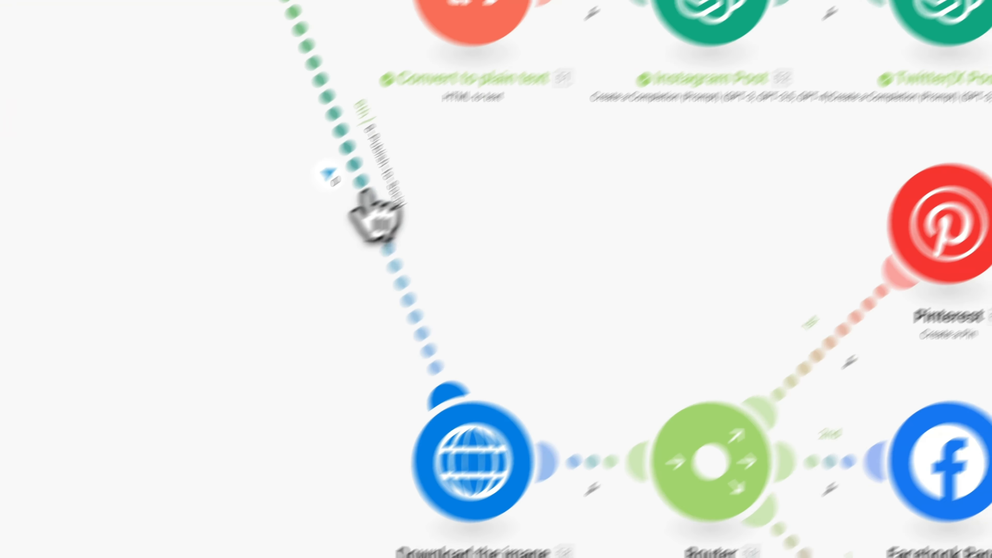
Inspect the label and Status condition of the 6-Publish-to-Social route's filter, and accept the filter.
left_click(366, 192)
left_click(328, 260)
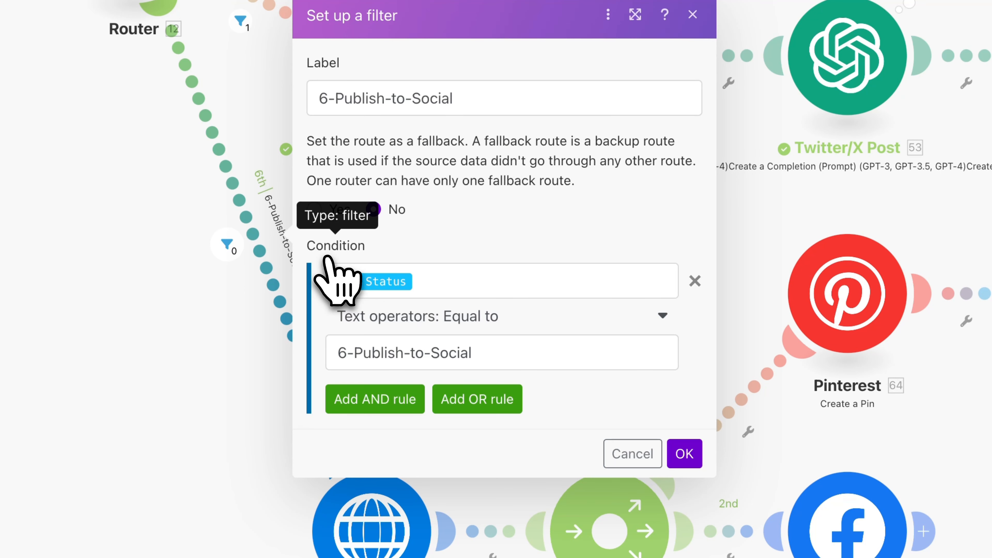
left_click_drag(455, 98, 290, 110)
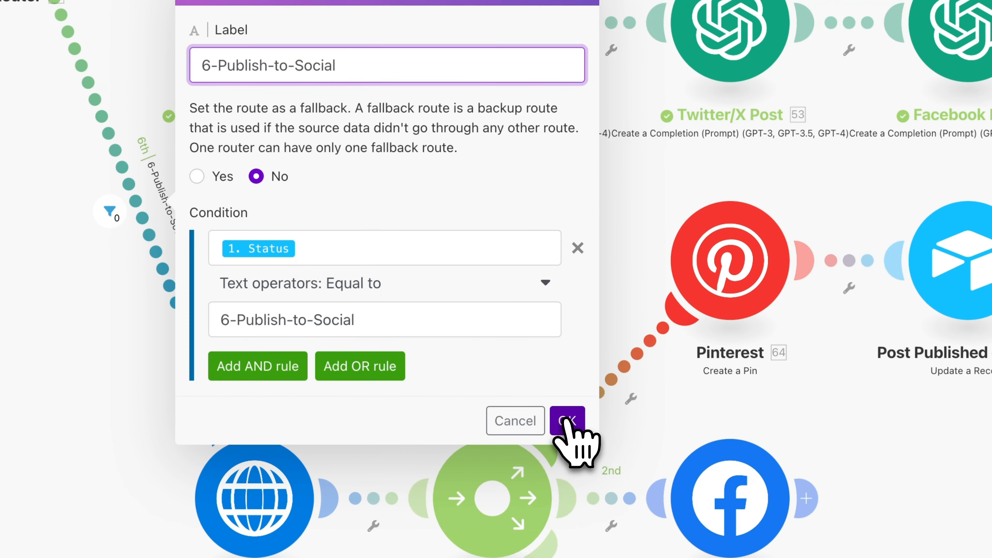
left_click(684, 453)
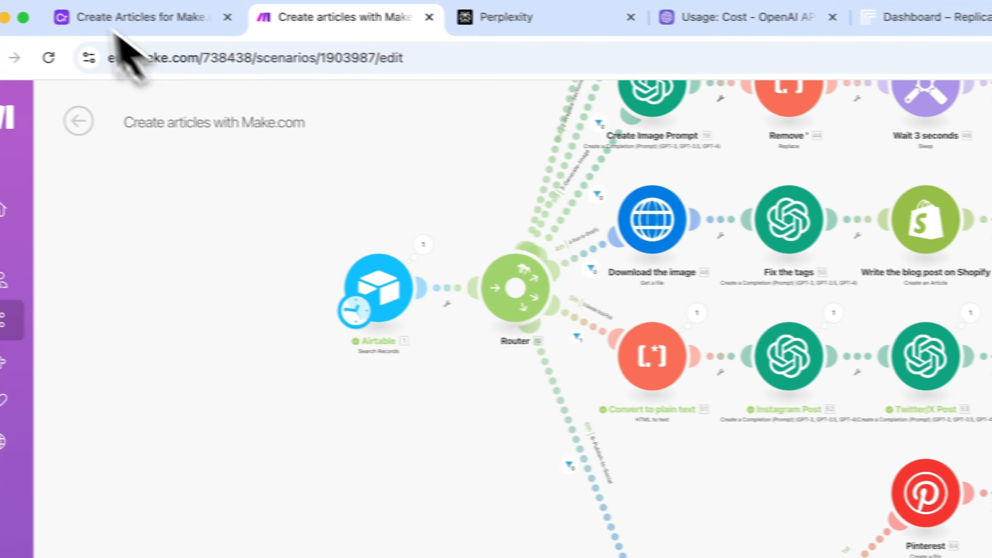
Switch to the Airtable base and set the stock images article's status to 6-Publish-to-Social.
left_click(135, 27)
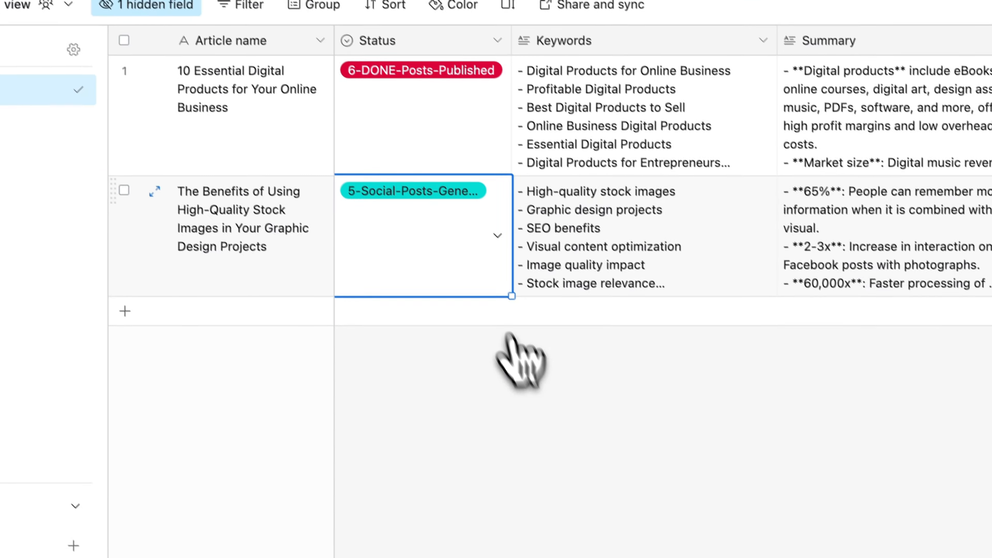
left_click(486, 222)
scroll(422, 289, "down", 2)
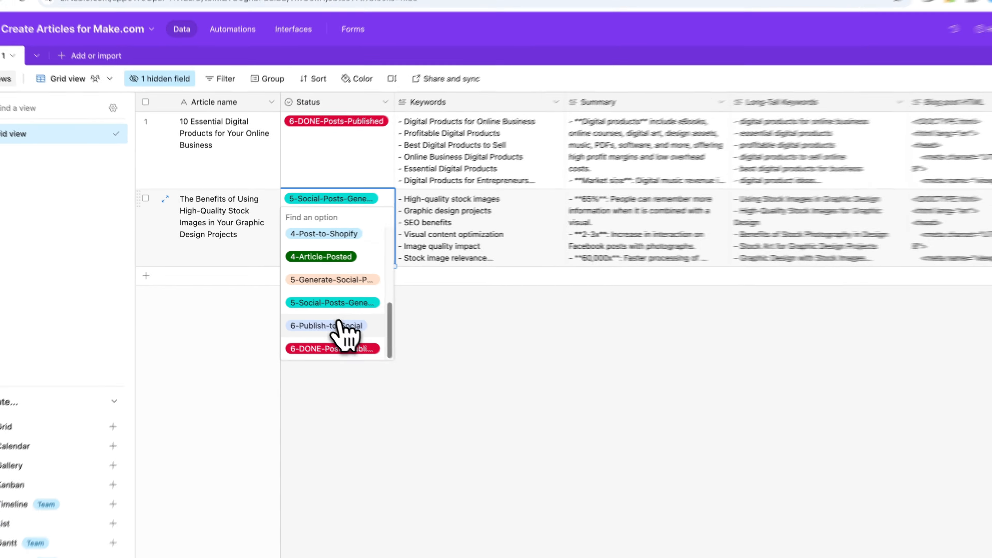
left_click(320, 313)
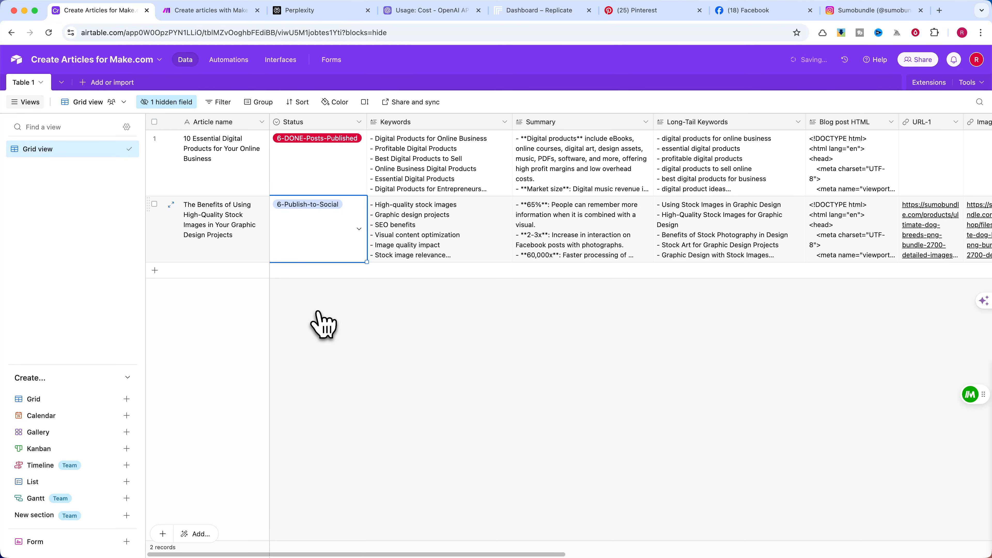
left_click_drag(346, 554, 265, 534)
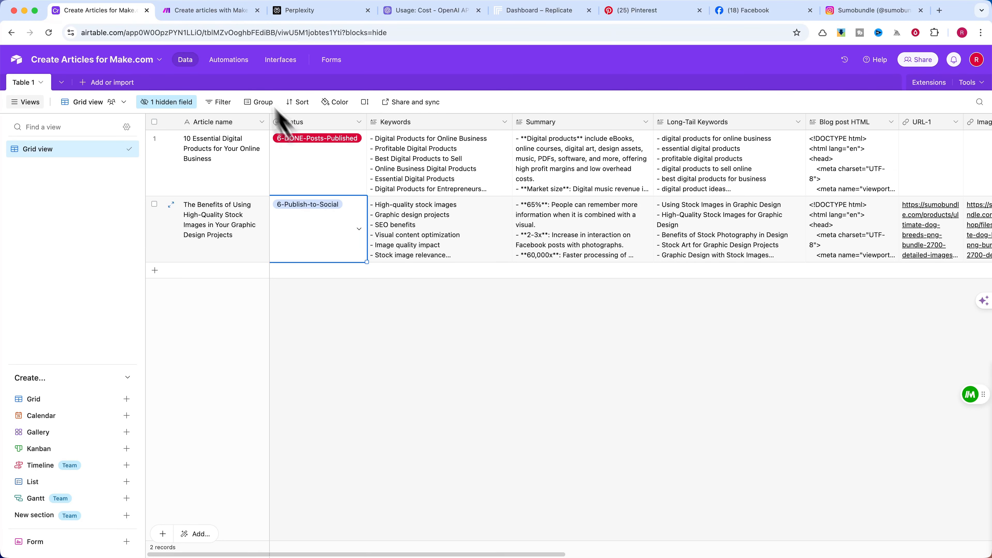
Switch to the Make scenario, run it once, and follow the execution of the social publishing route.
left_click(207, 12)
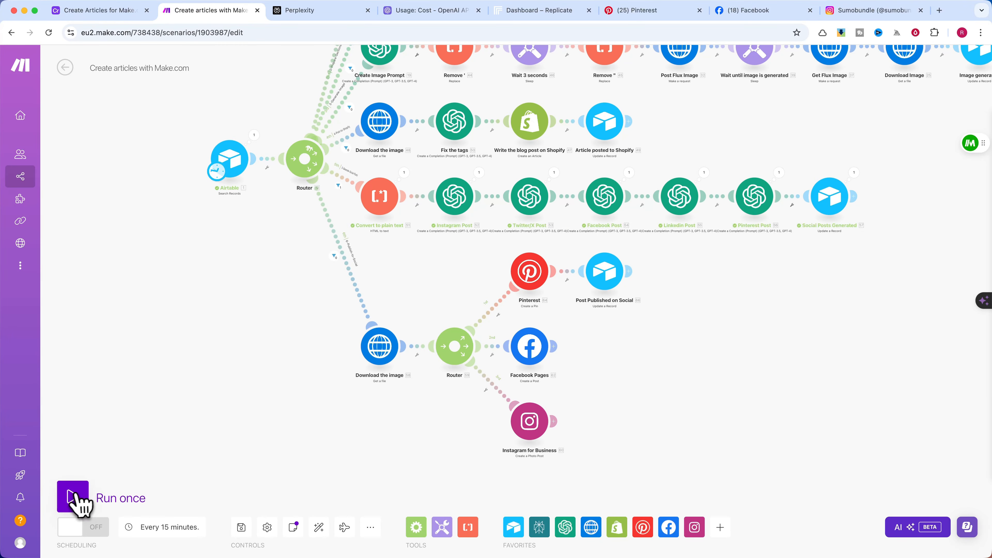
left_click(74, 501)
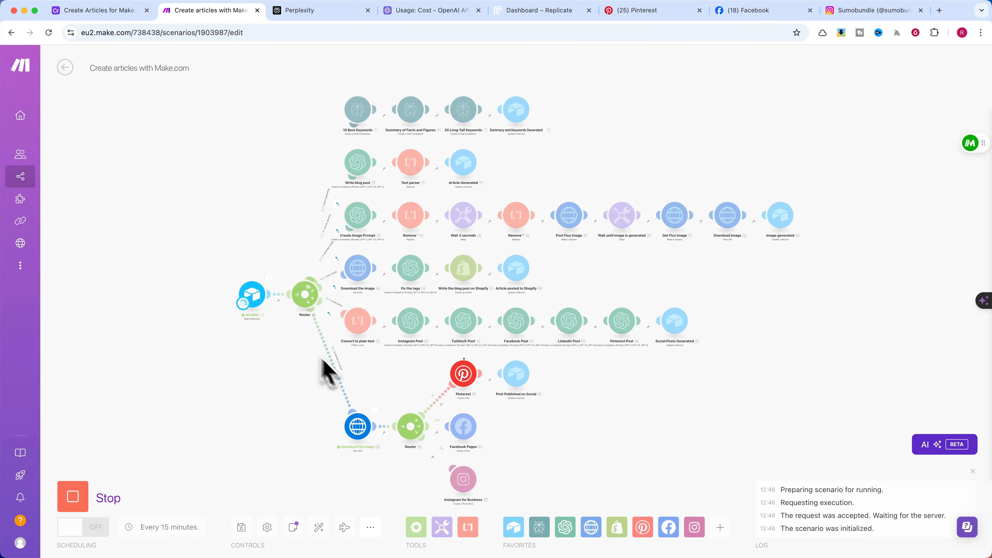
left_click_drag(438, 393, 435, 237)
scroll(435, 239, "up", 5)
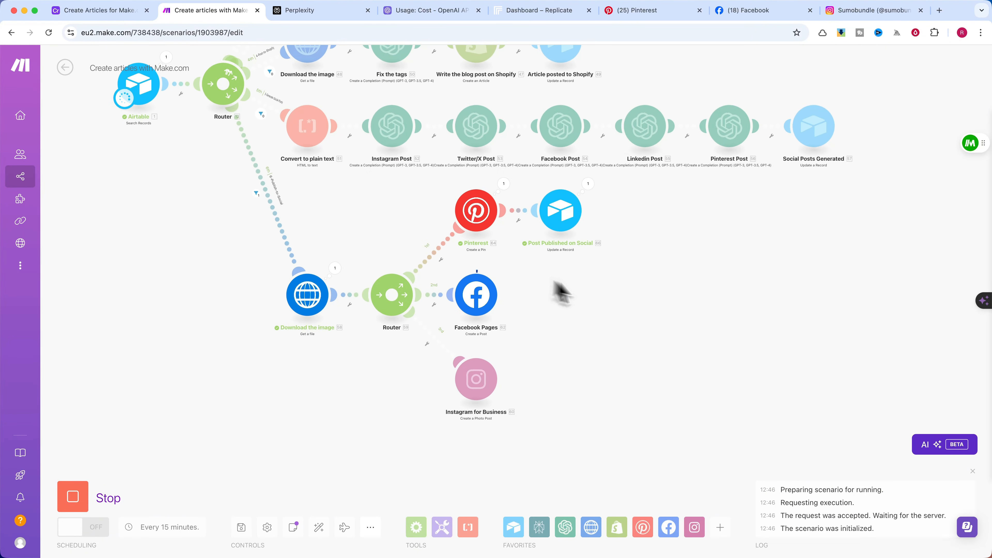
scroll(620, 308, "up", 2)
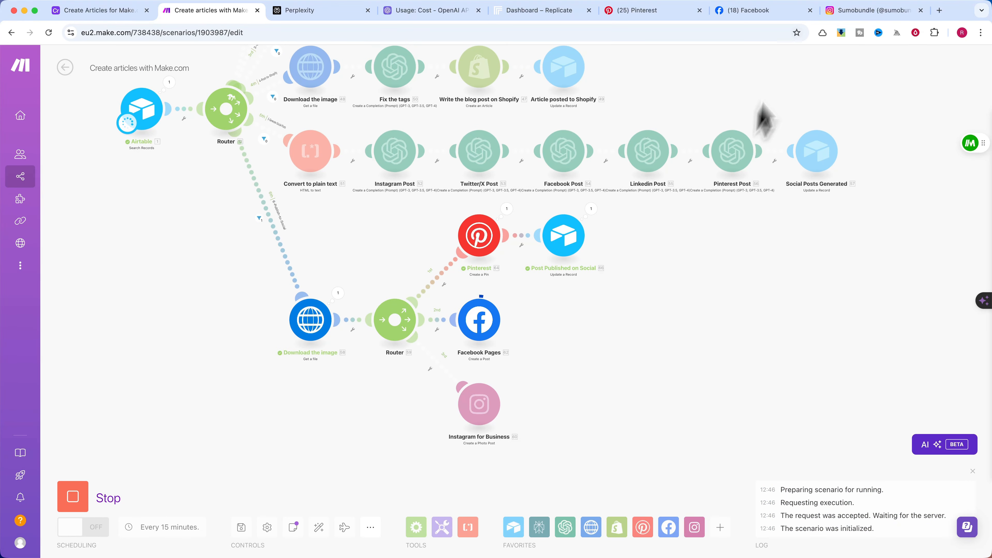
Switch to the SumoBundle Pinterest profile, open the new stock images pin, and test its link to the blog article.
left_click(656, 11)
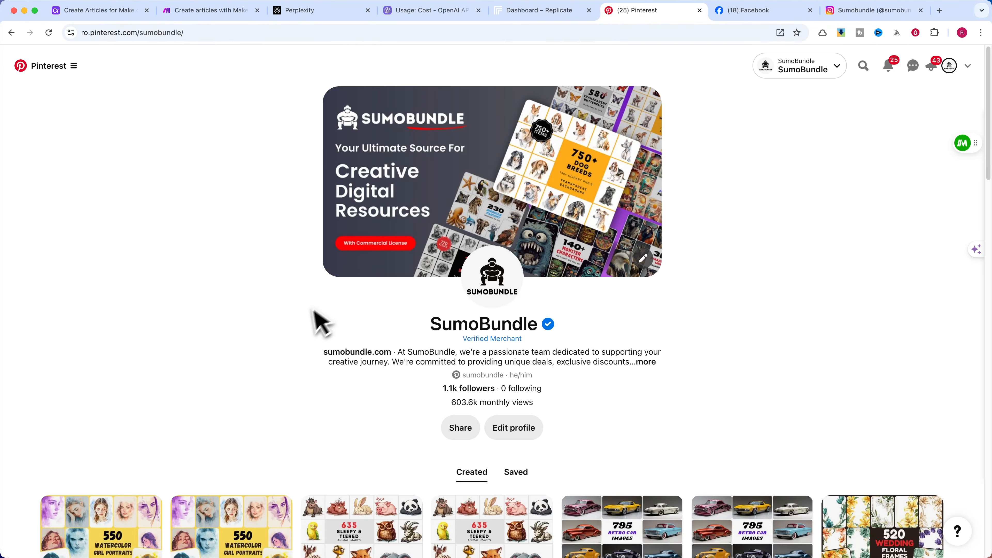
scroll(274, 309, "down", 5)
scroll(250, 282, "up", 1)
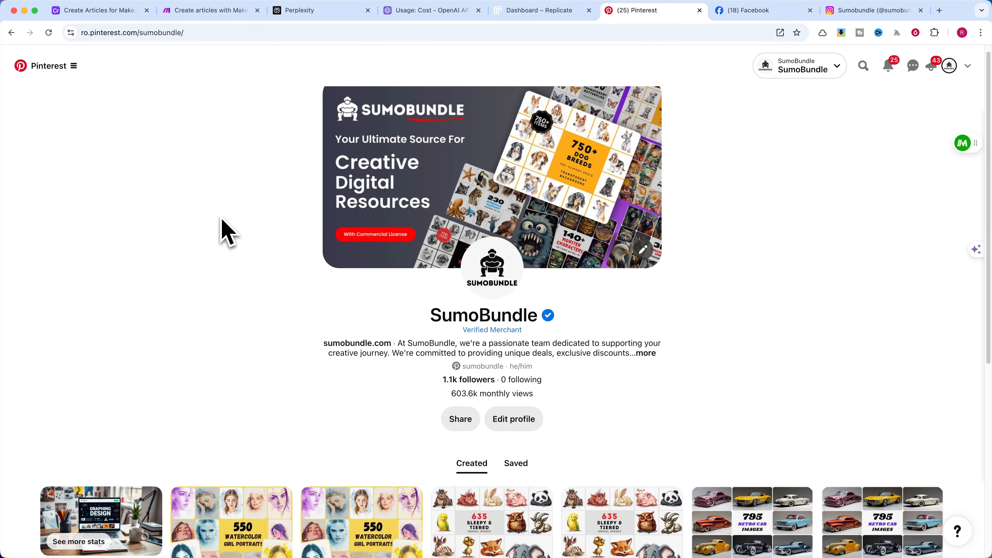
scroll(195, 239, "down", 6)
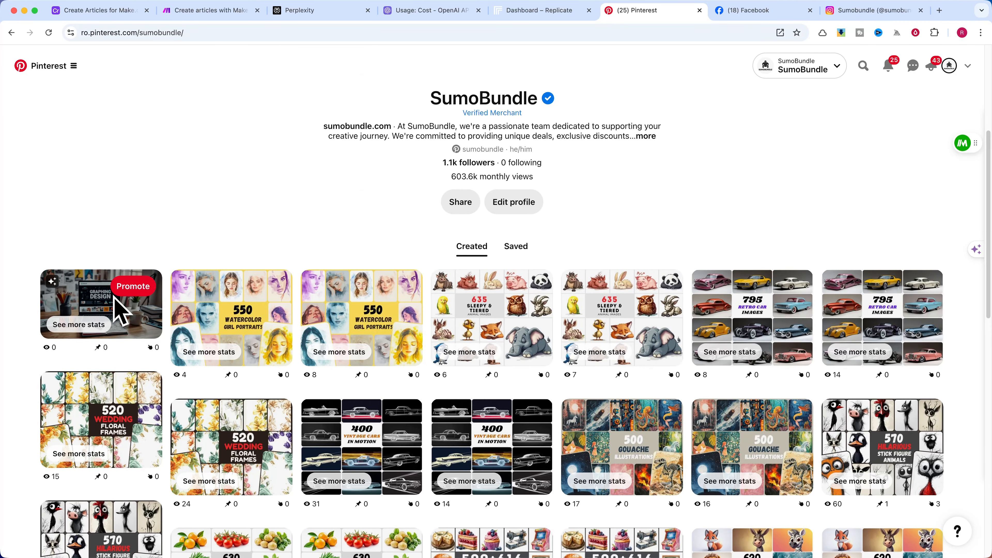
left_click(99, 297)
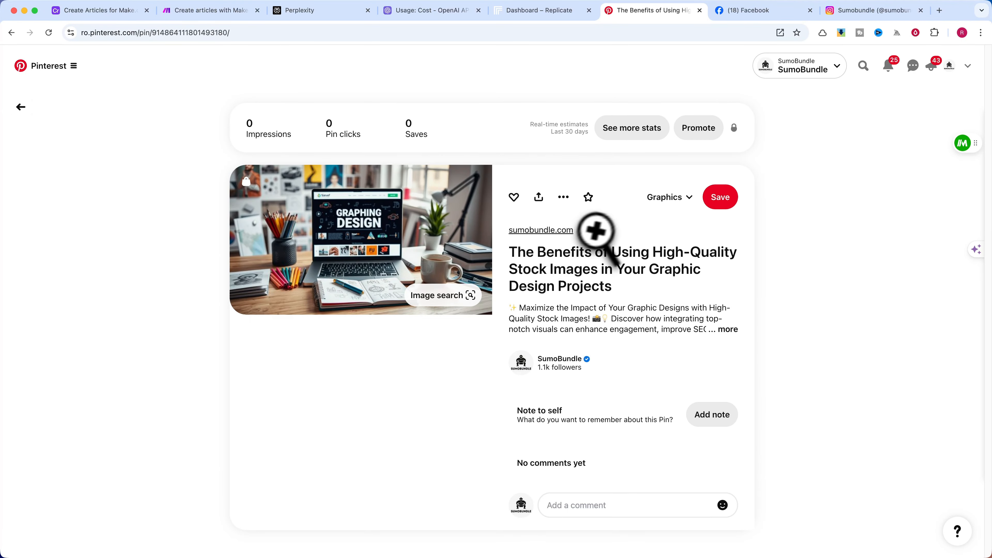
left_click(542, 253)
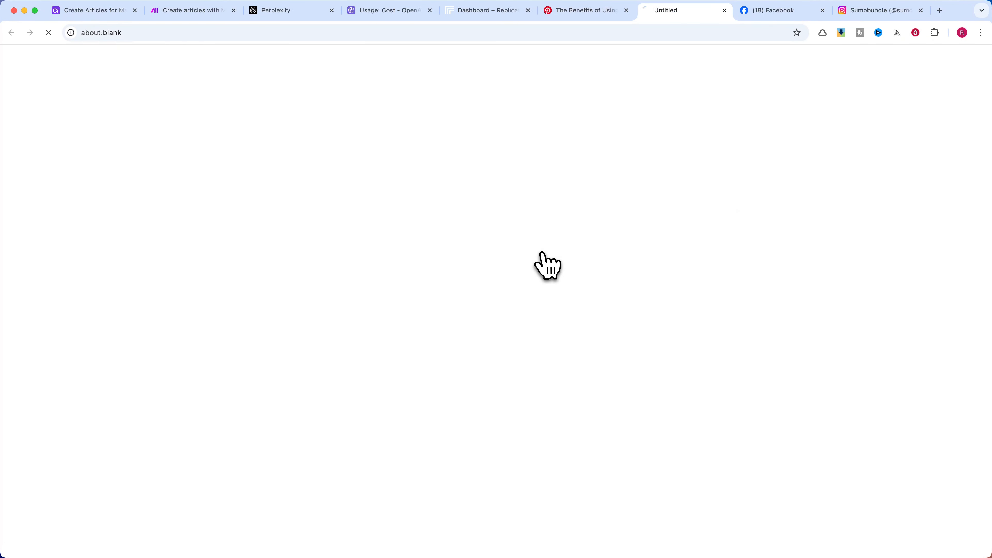
left_click(724, 10)
Switch to the SumoBundle Facebook page, reload it, and check the newest post's text, image and article link.
left_click(695, 12)
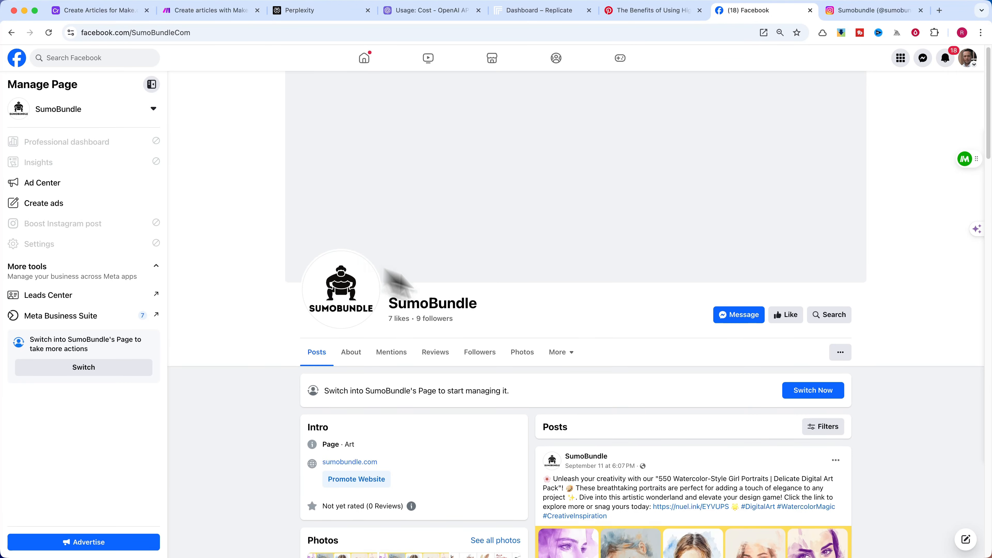
scroll(476, 297, "down", 5)
left_click(48, 32)
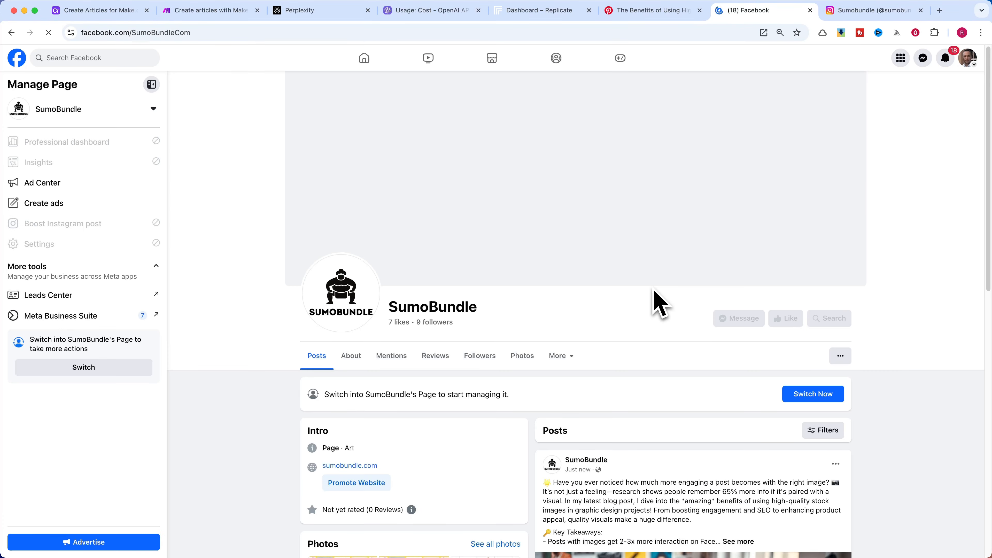
scroll(652, 291, "down", 7)
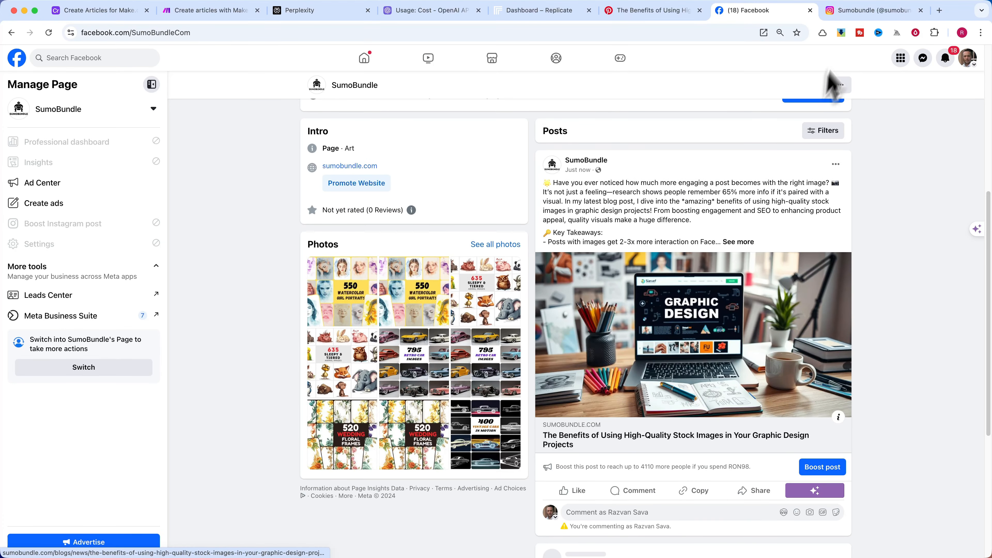
Switch to the Sumobundle Instagram profile, open the newest post to check its image and caption, and close it.
left_click(863, 11)
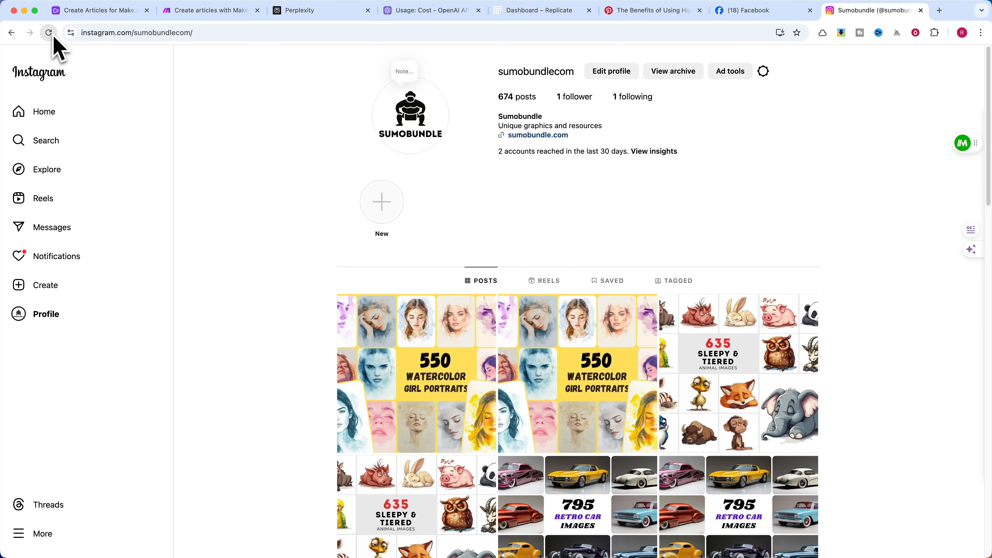
scroll(649, 193, "down", 3)
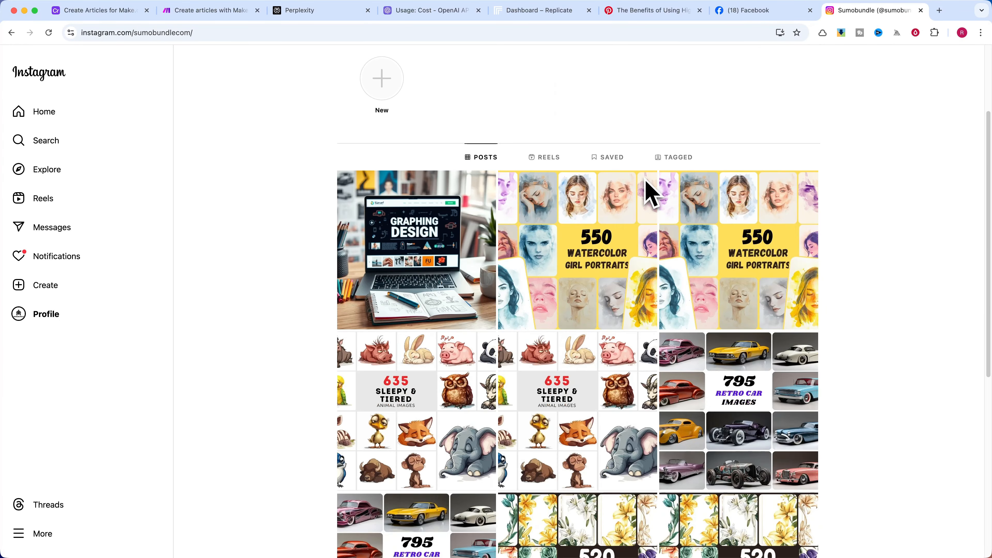
left_click(465, 236)
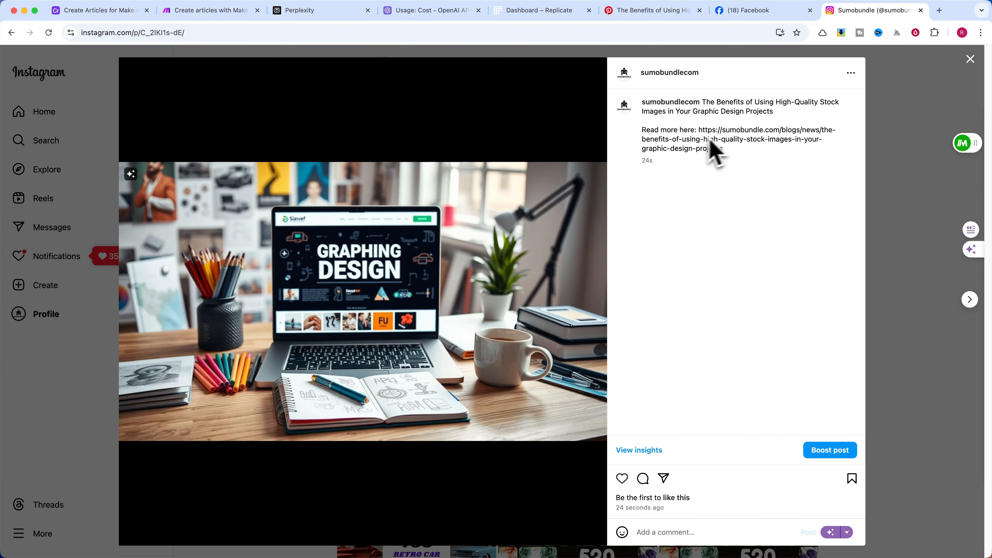
left_click(881, 405)
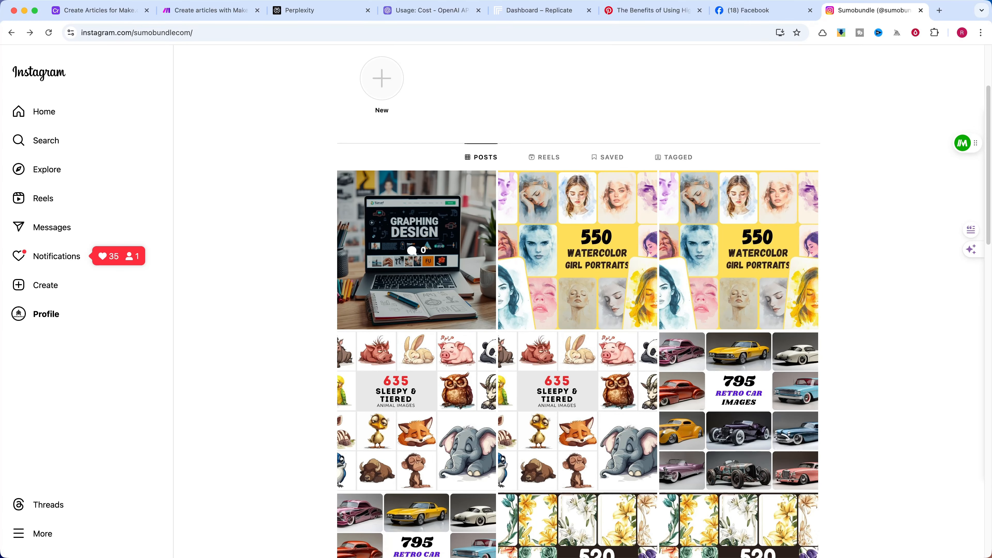